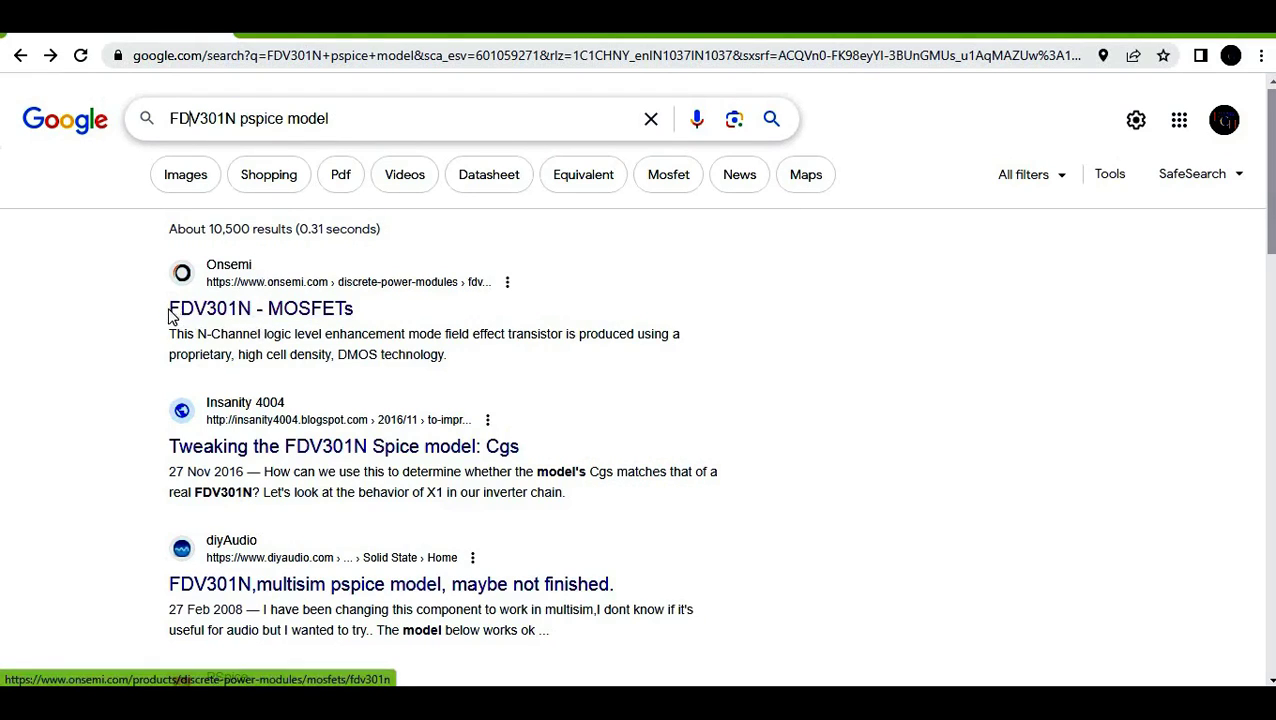
Open onsemi's FDV301N product page from the search results and look over its overview.
left_click(232, 314)
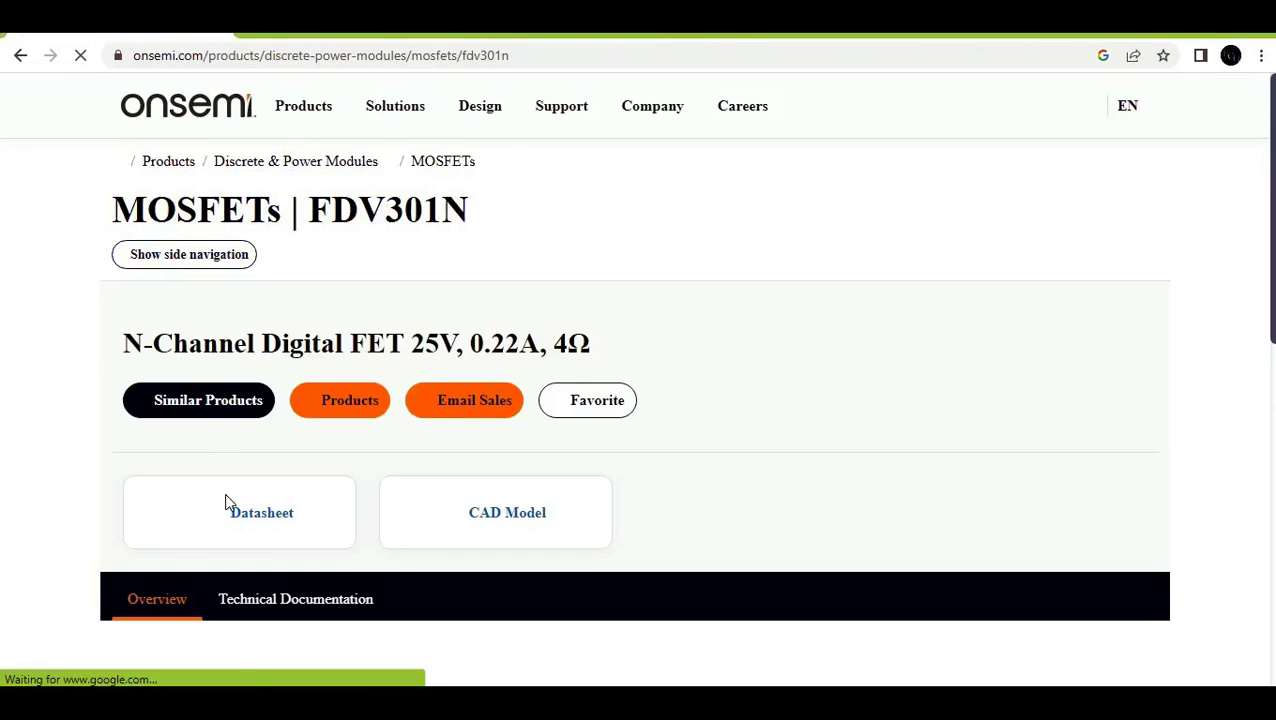
scroll(102, 506, "down", 2)
scroll(102, 506, "down", 1)
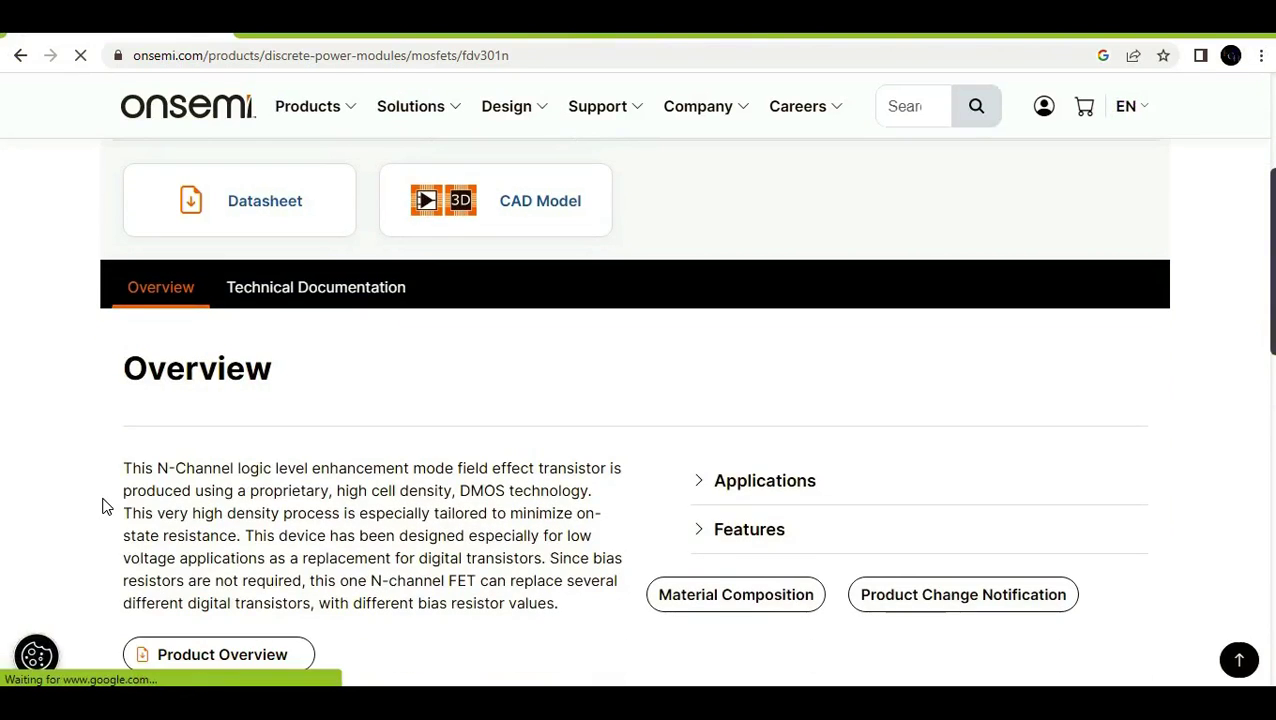
scroll(114, 498, "up", 3)
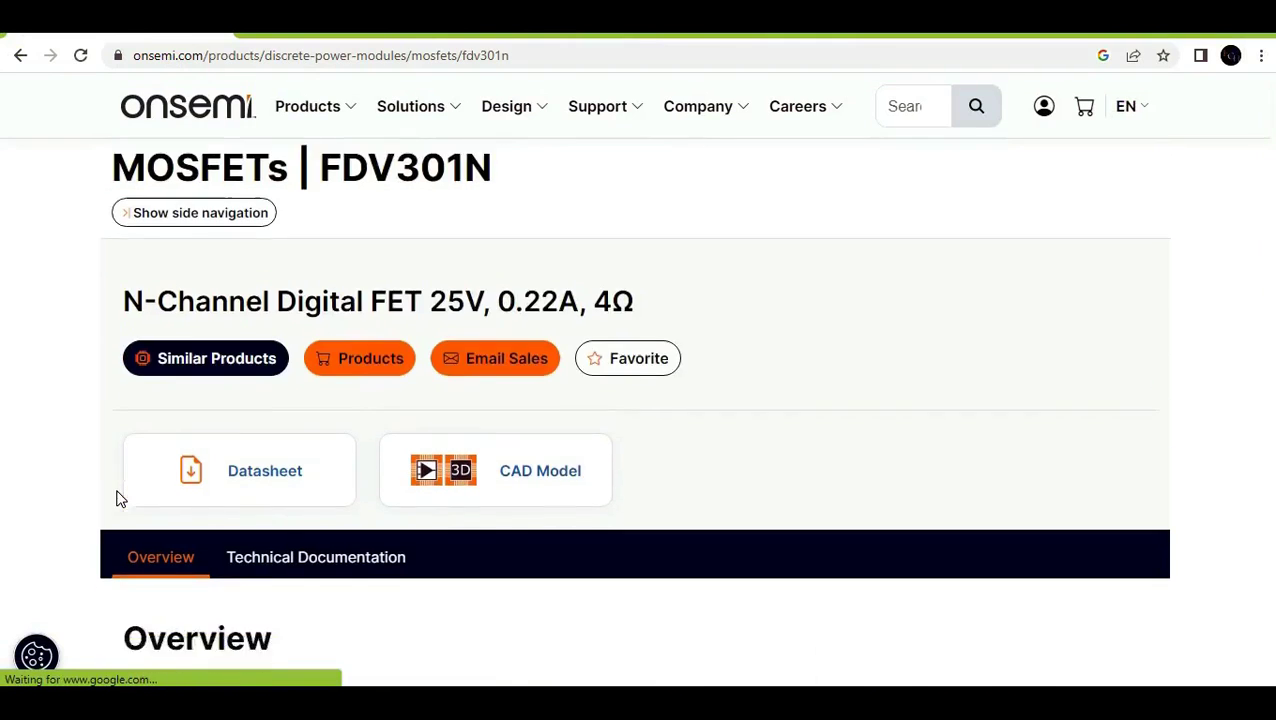
scroll(114, 498, "down", 3)
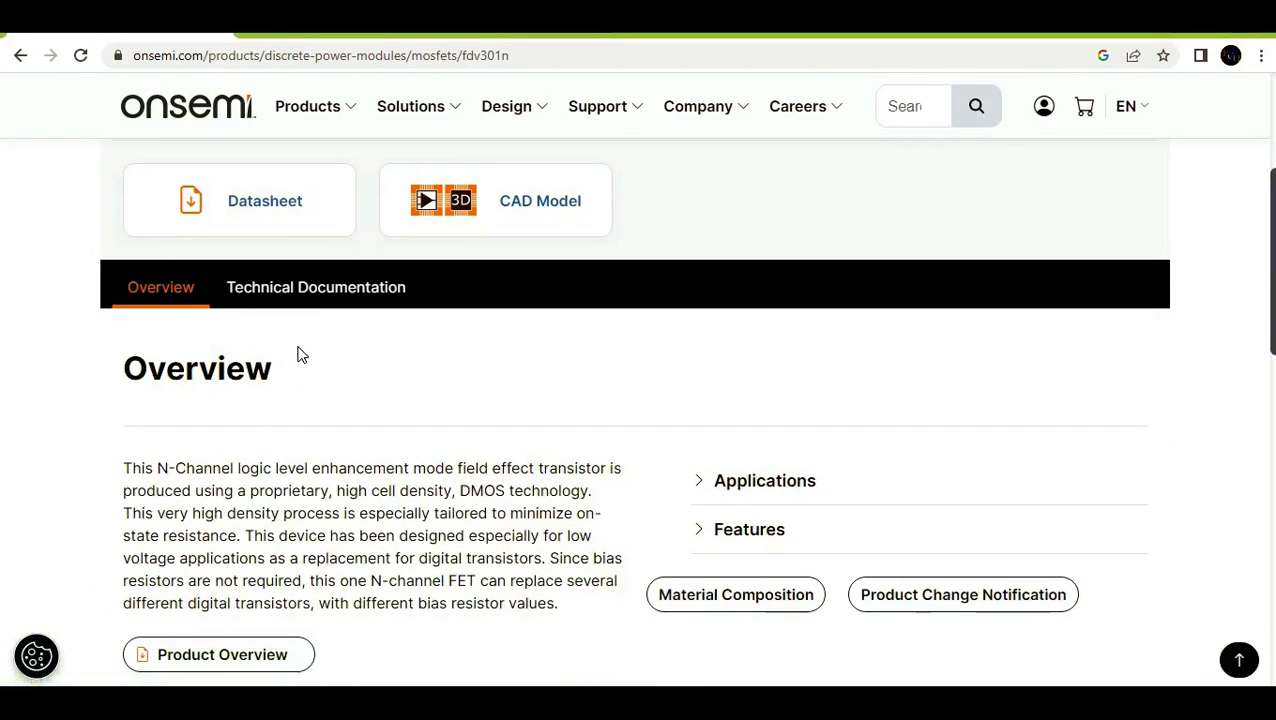
Download the FDV301N PSPICE simulation model from the page's technical documentation.
left_click(268, 302)
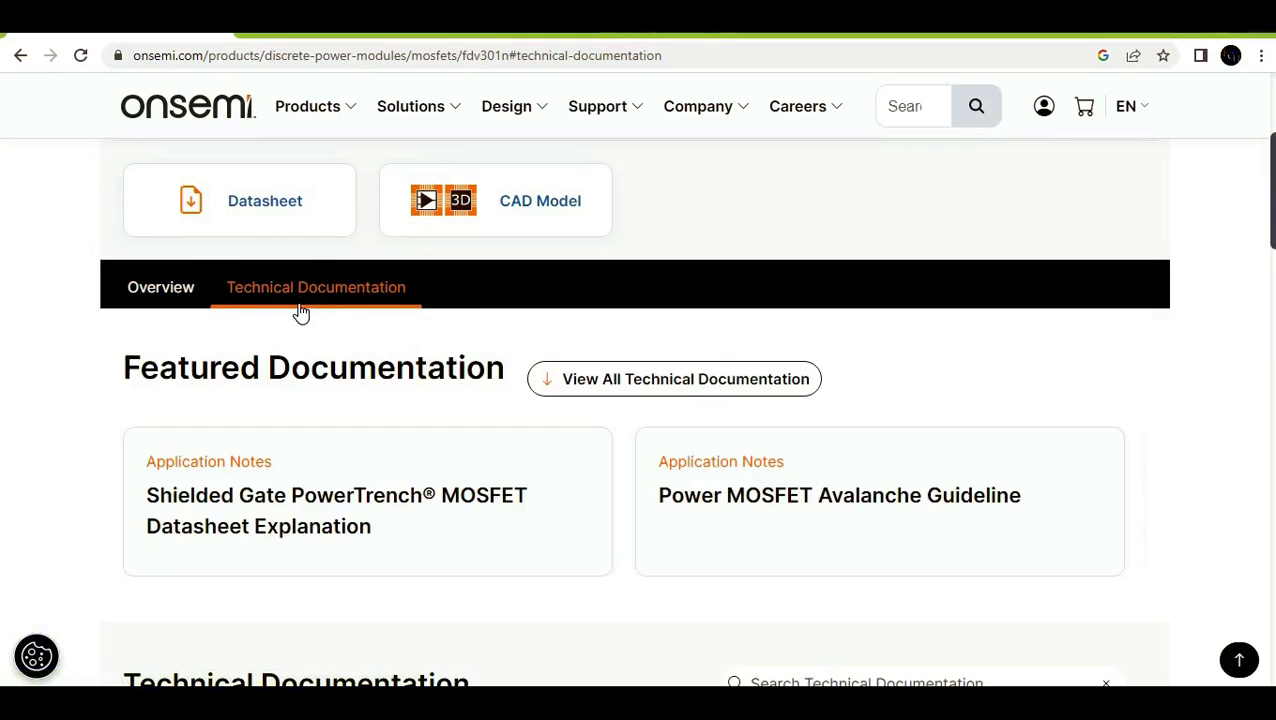
scroll(300, 306, "down", 5)
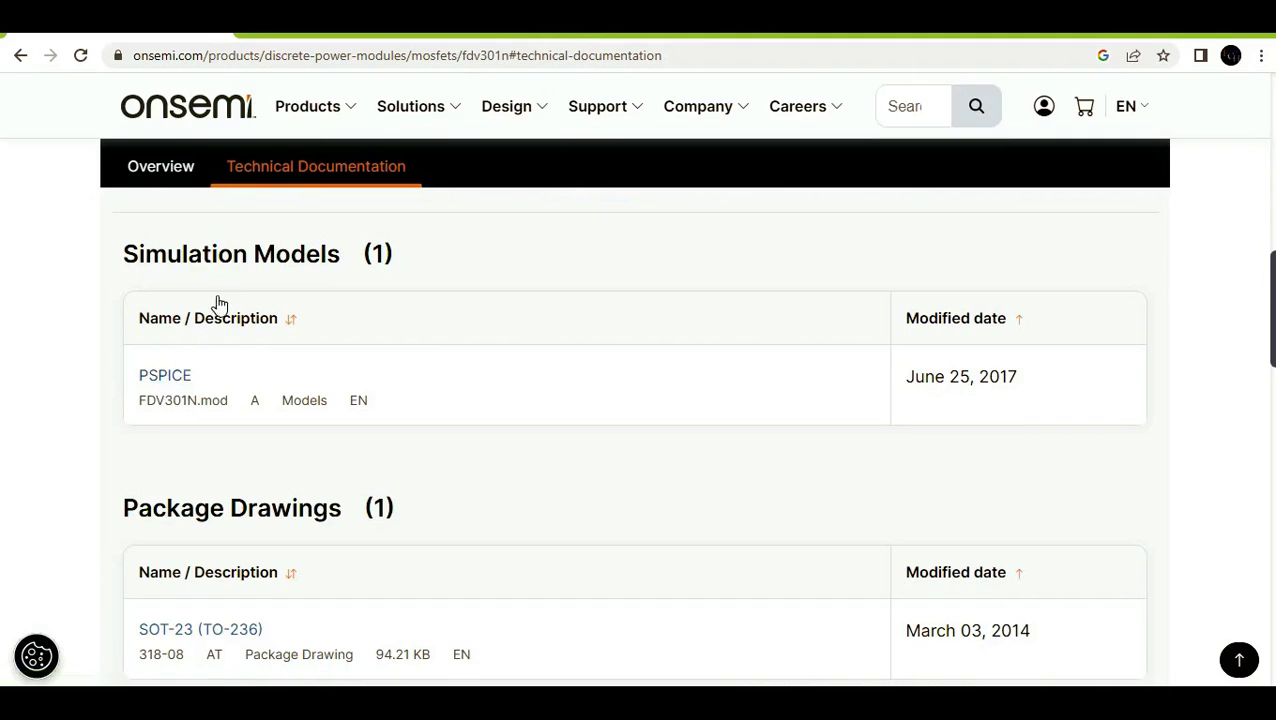
left_click(159, 380)
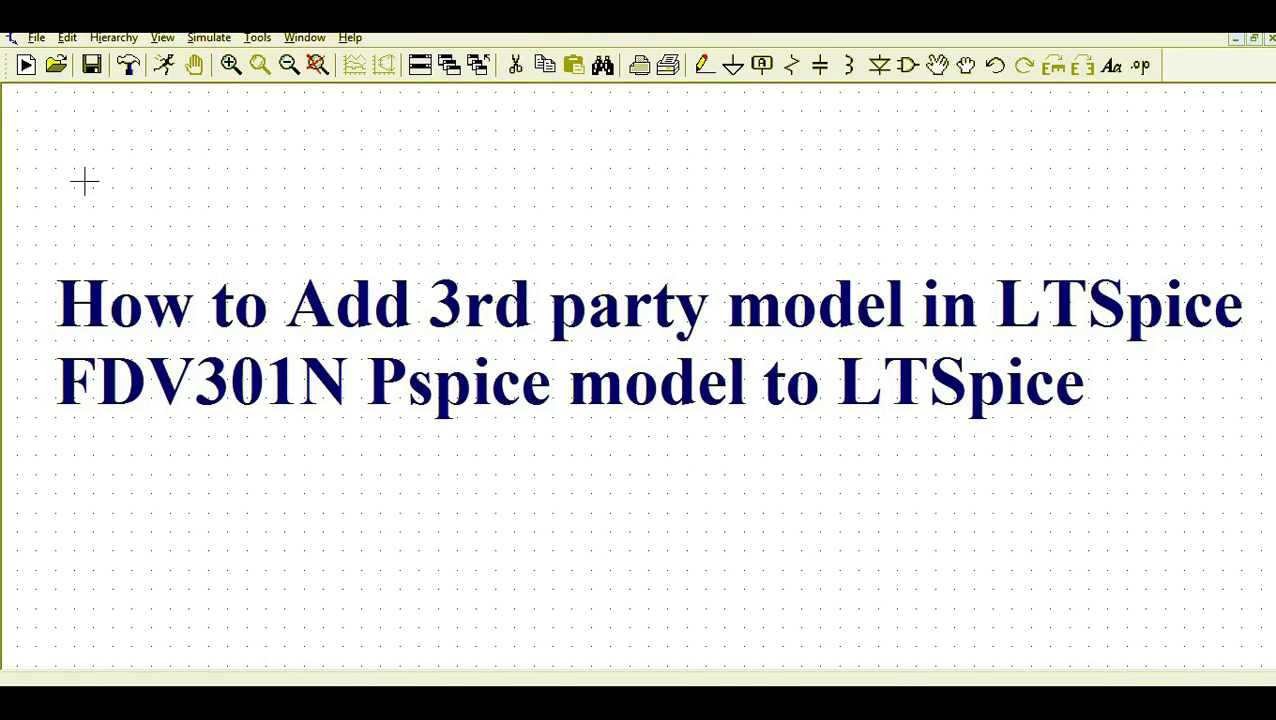
Switch to LTspice, close the title schematic and create a new blank schematic.
left_click(37, 38)
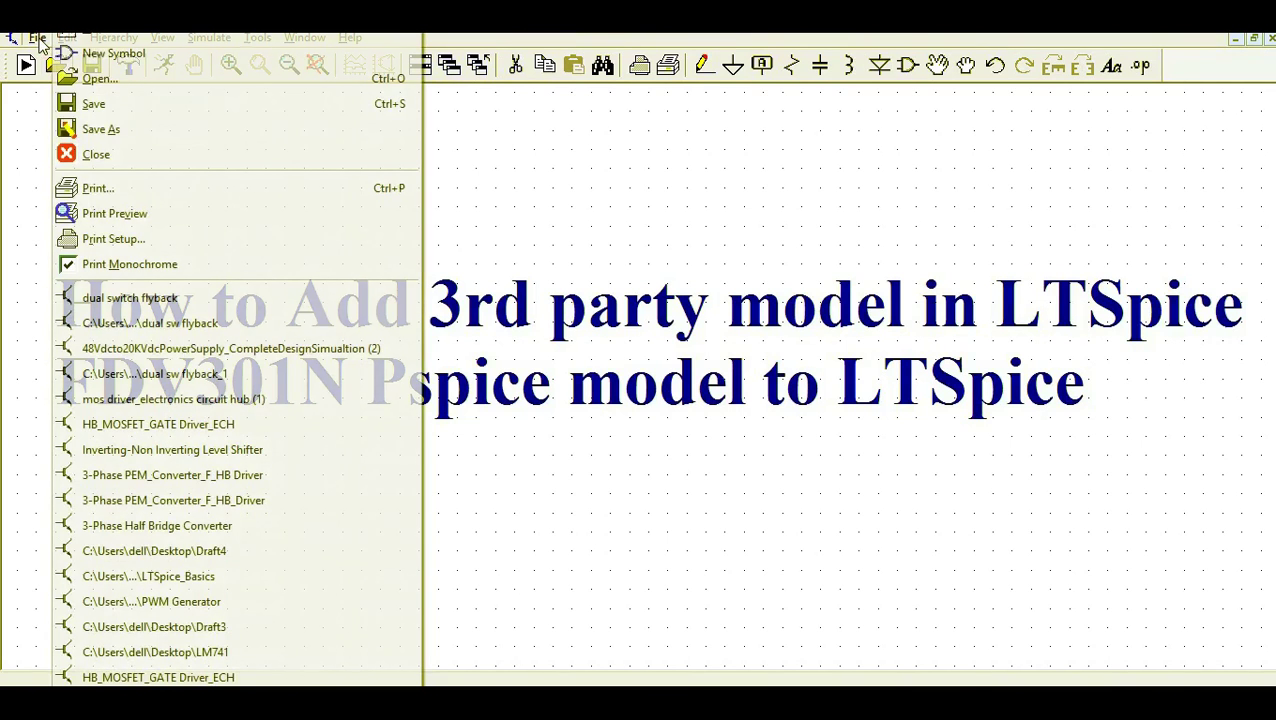
left_click(104, 155)
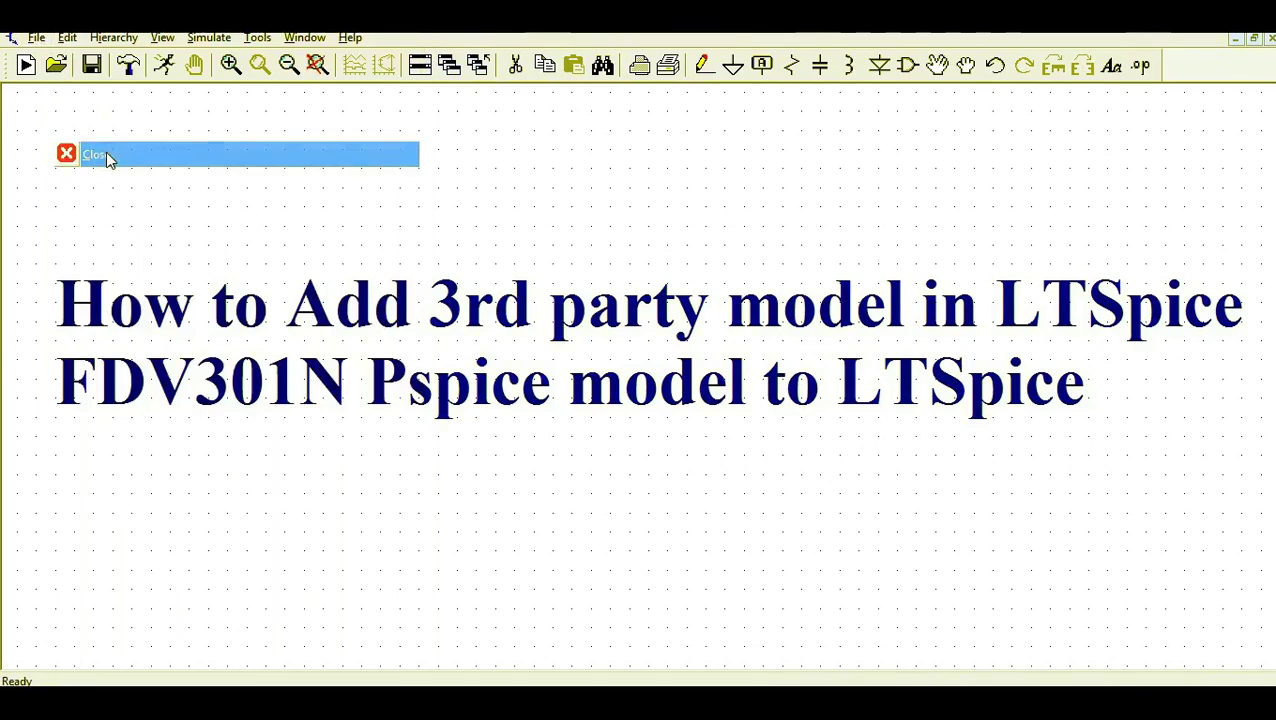
left_click(676, 400)
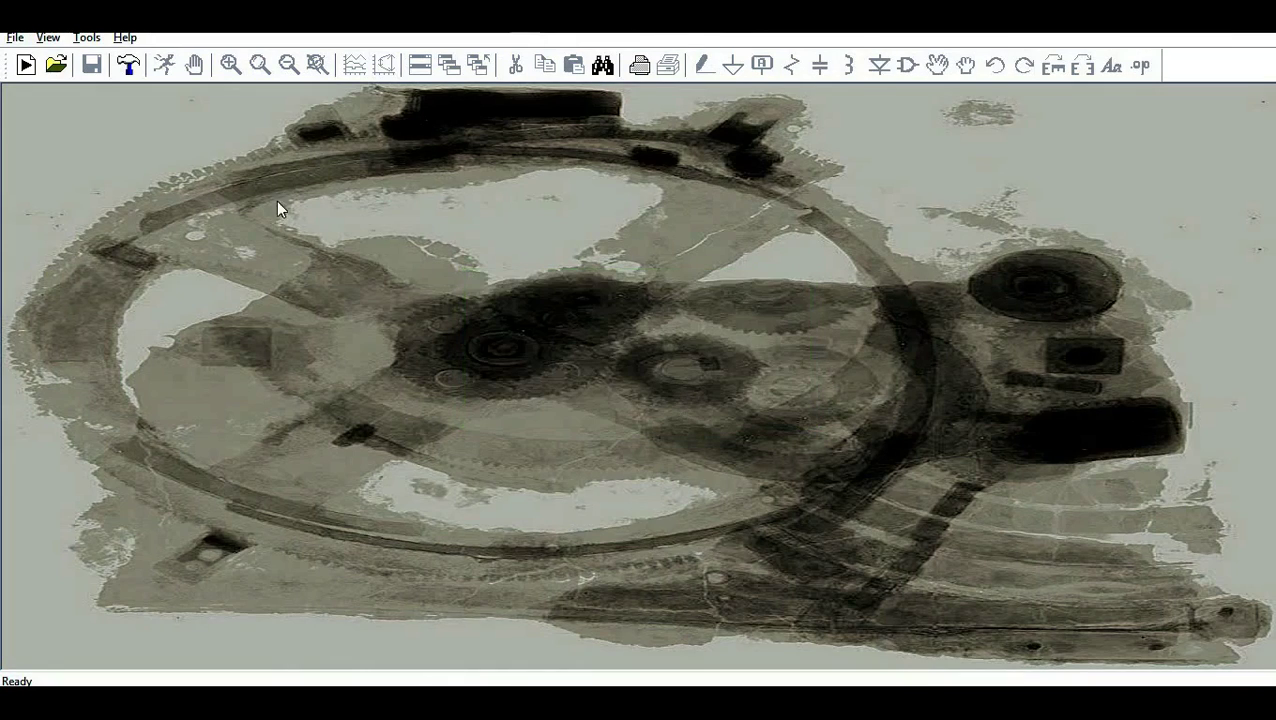
left_click(18, 39)
left_click(544, 327)
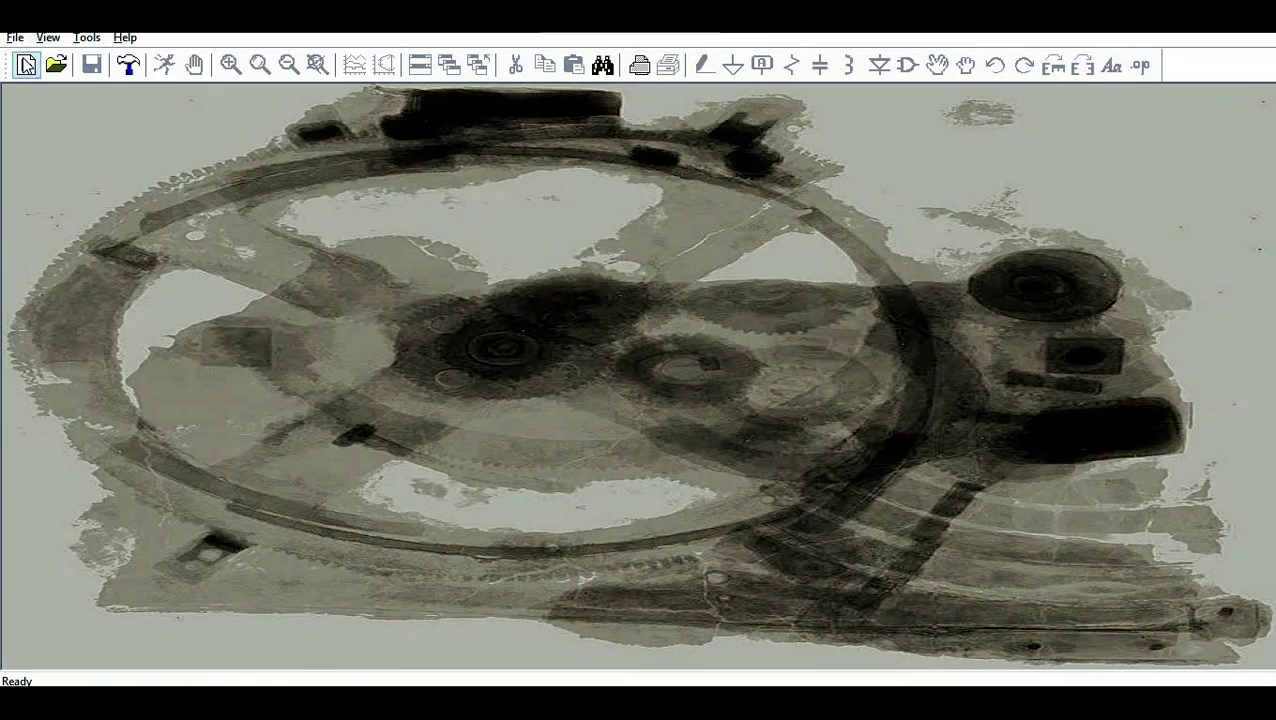
left_click(26, 66)
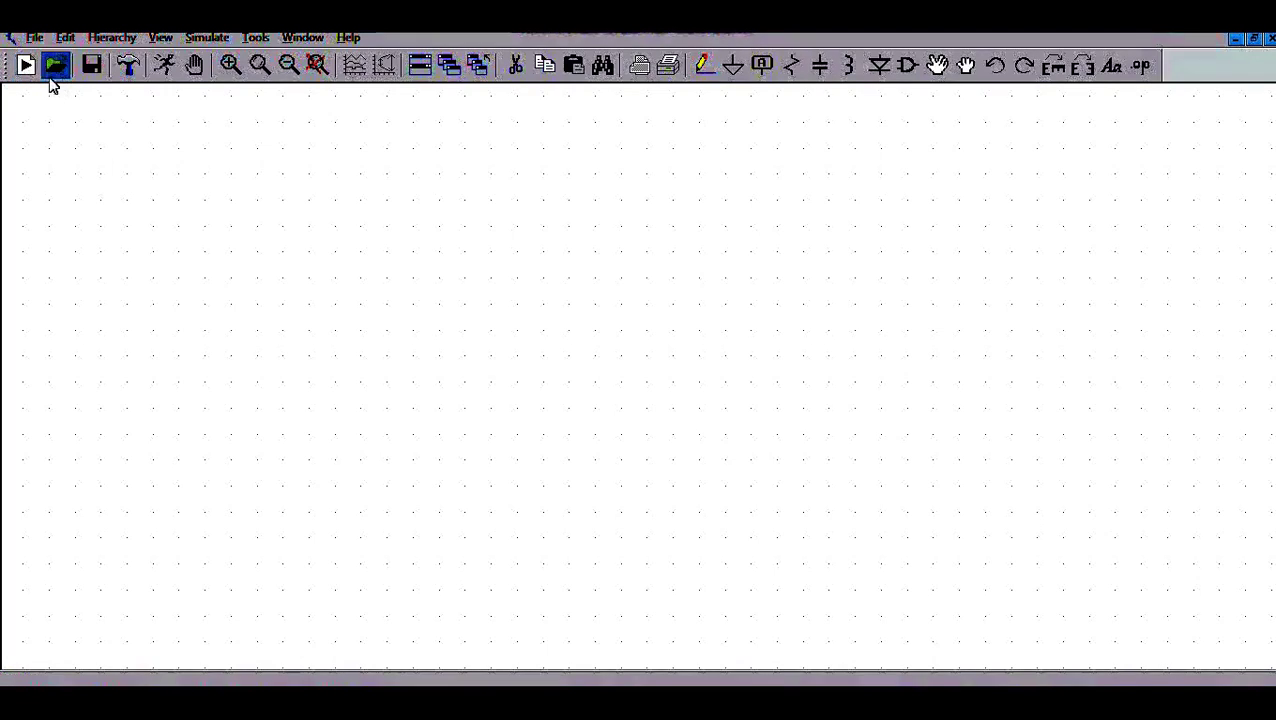
Open the FDV301N model file from the Downloads folder, with all file types listed.
left_click(56, 65)
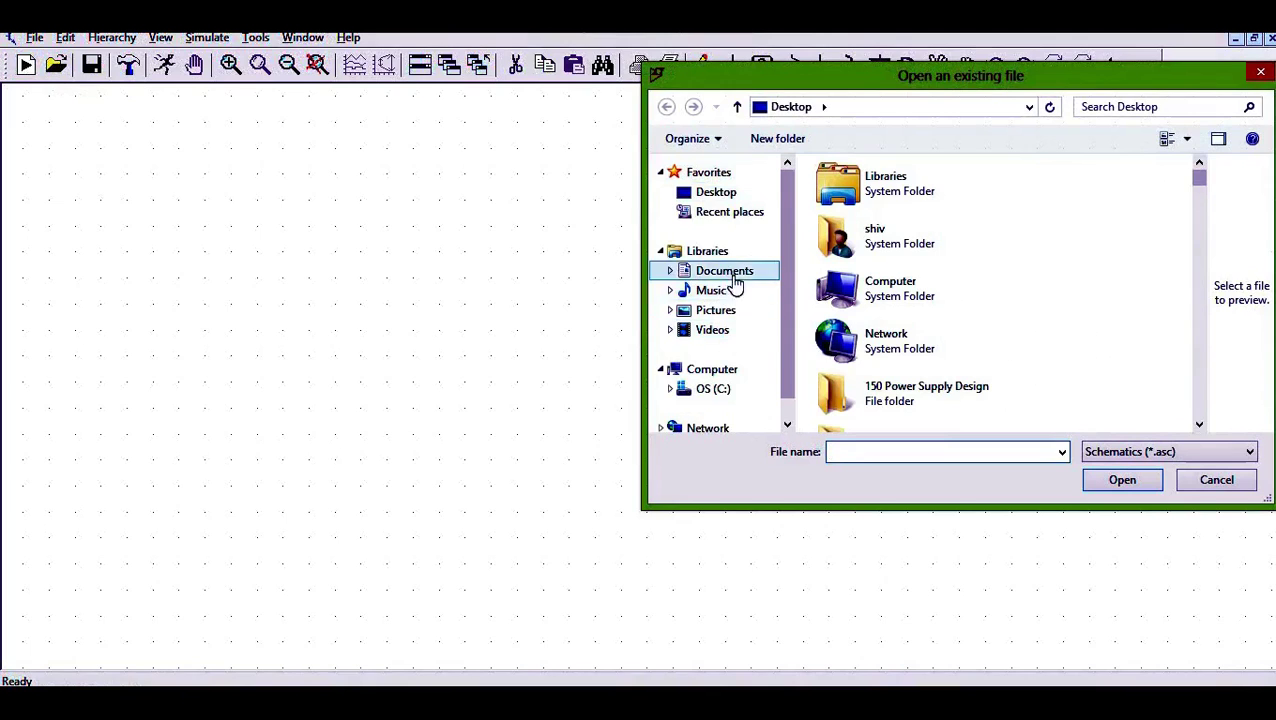
left_click(670, 270)
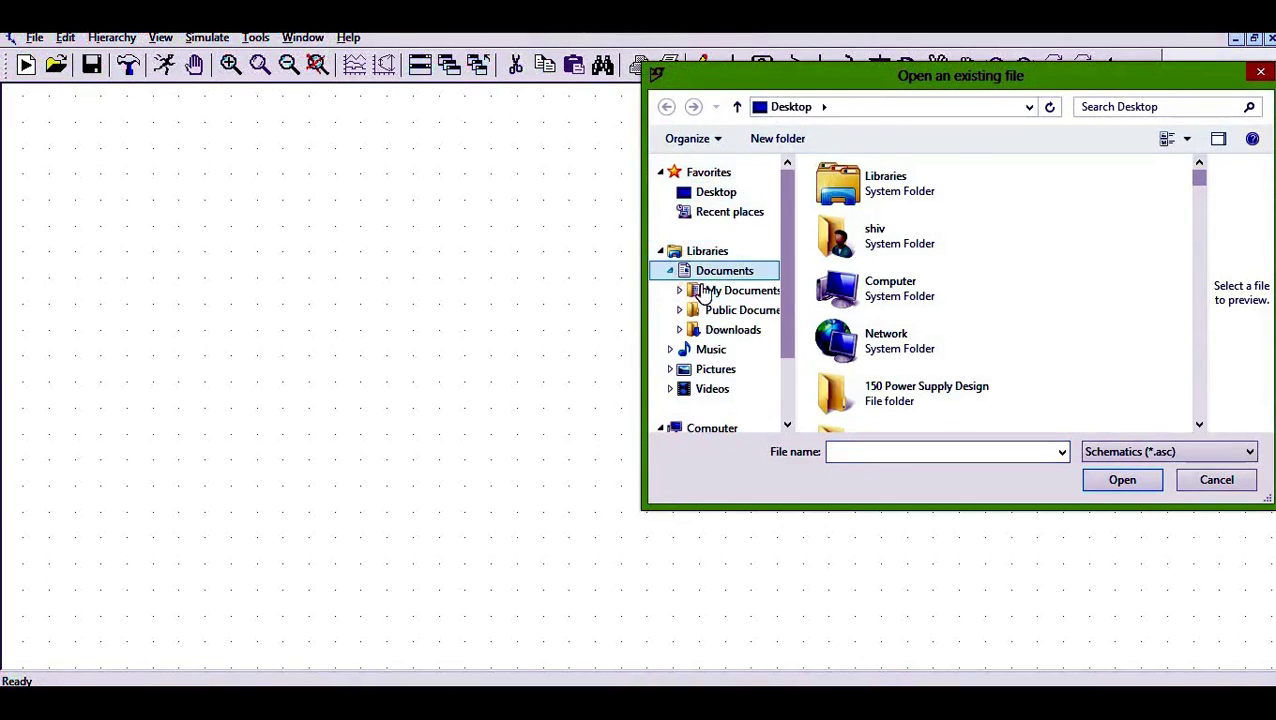
left_click(733, 330)
scroll(947, 204, "up", 10)
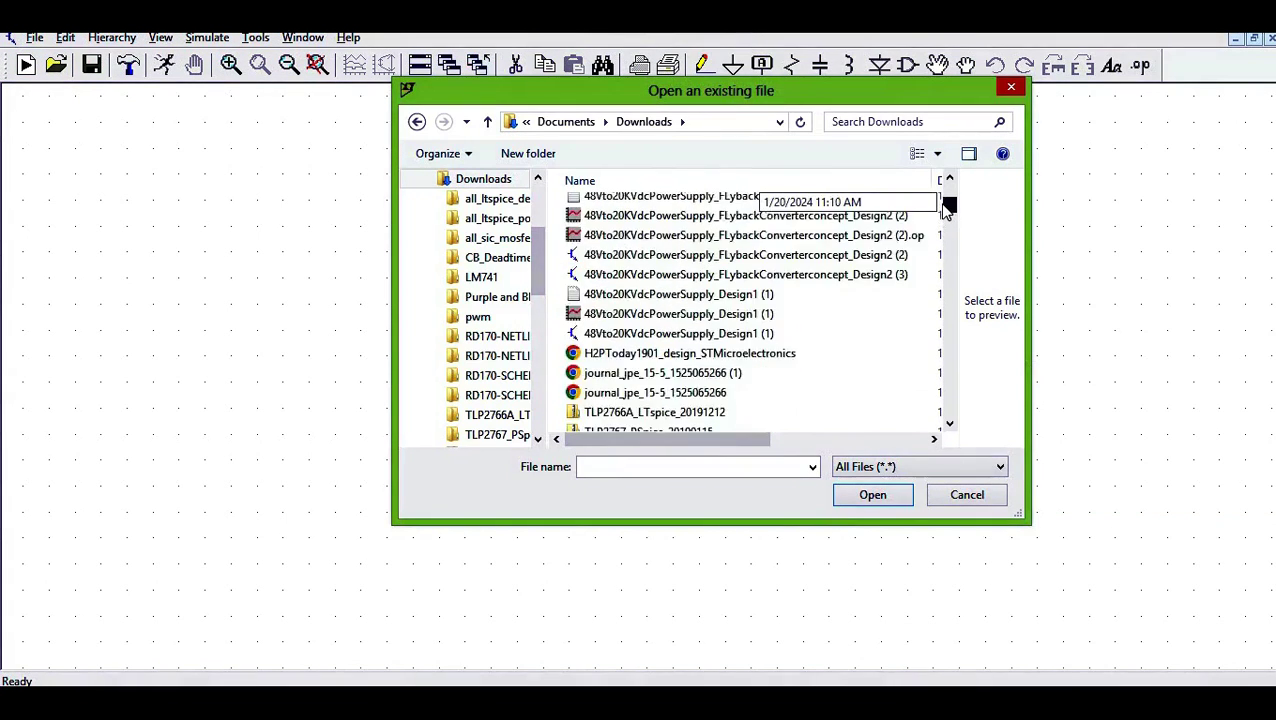
scroll(947, 205, "up", 4)
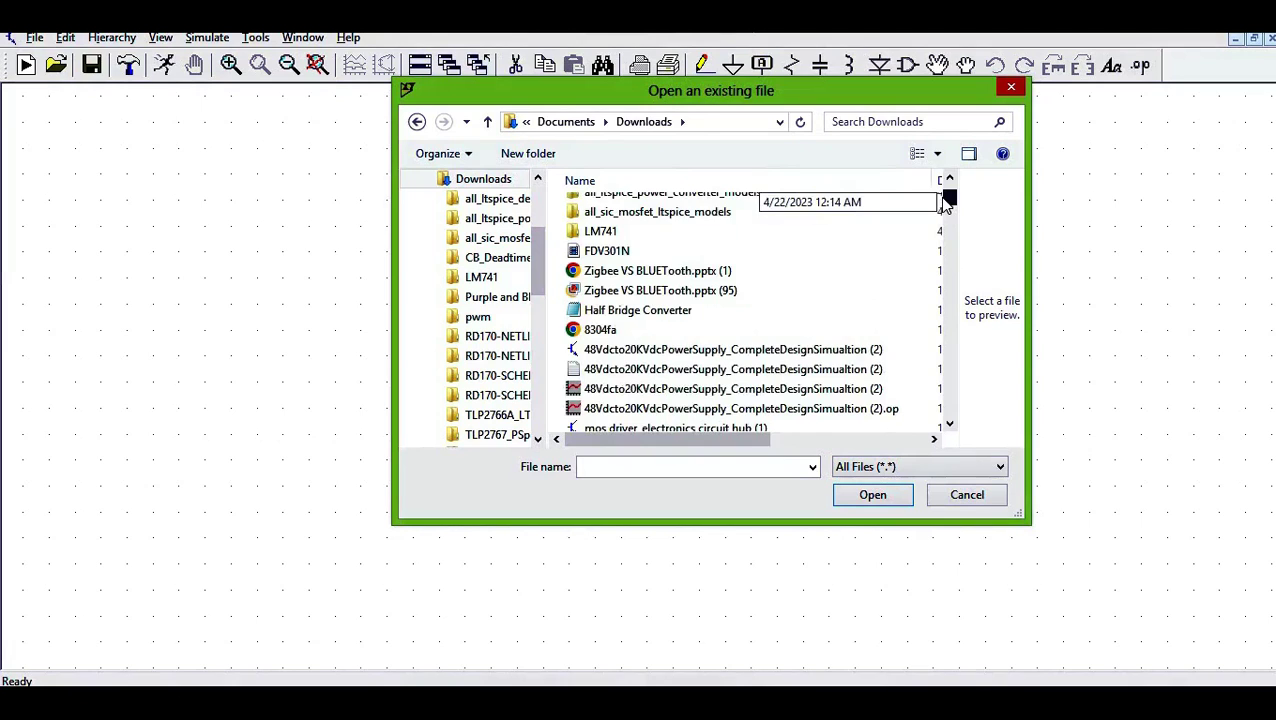
left_click(657, 252)
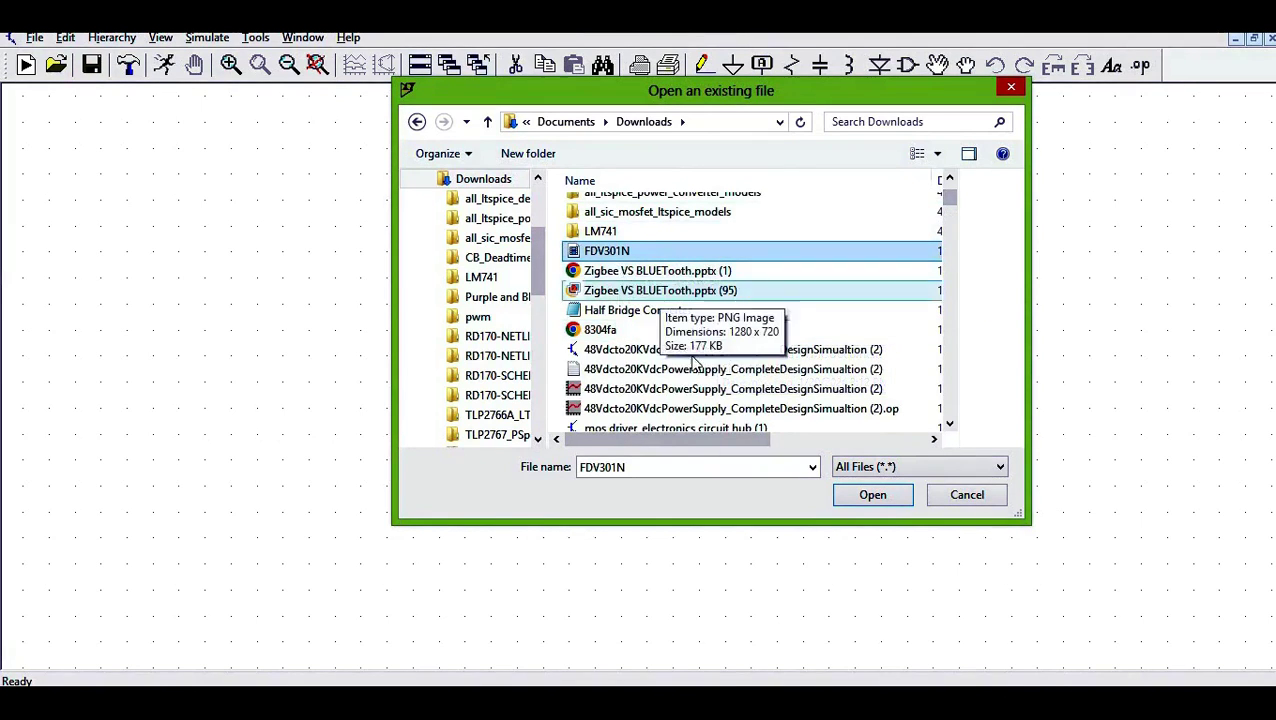
left_click(858, 494)
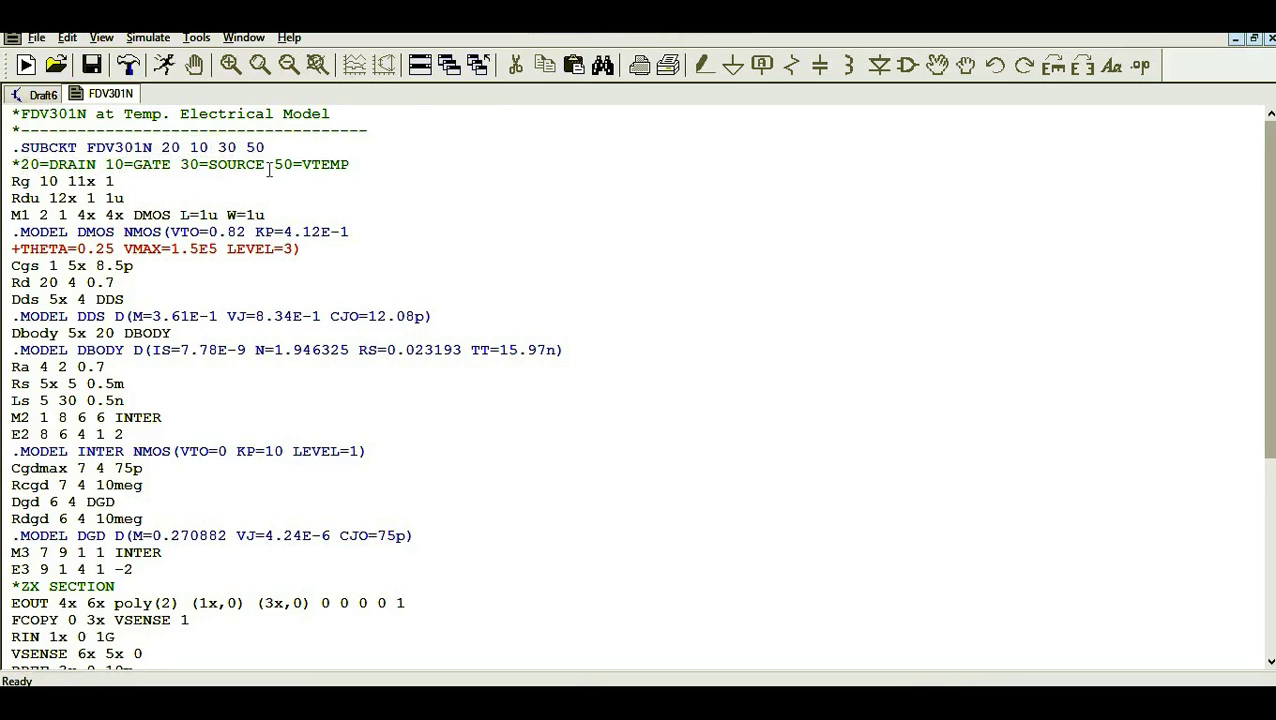
Automatically create a symbol from the FDV301N .SUBCKT line of the model netlist.
right_click(119, 147)
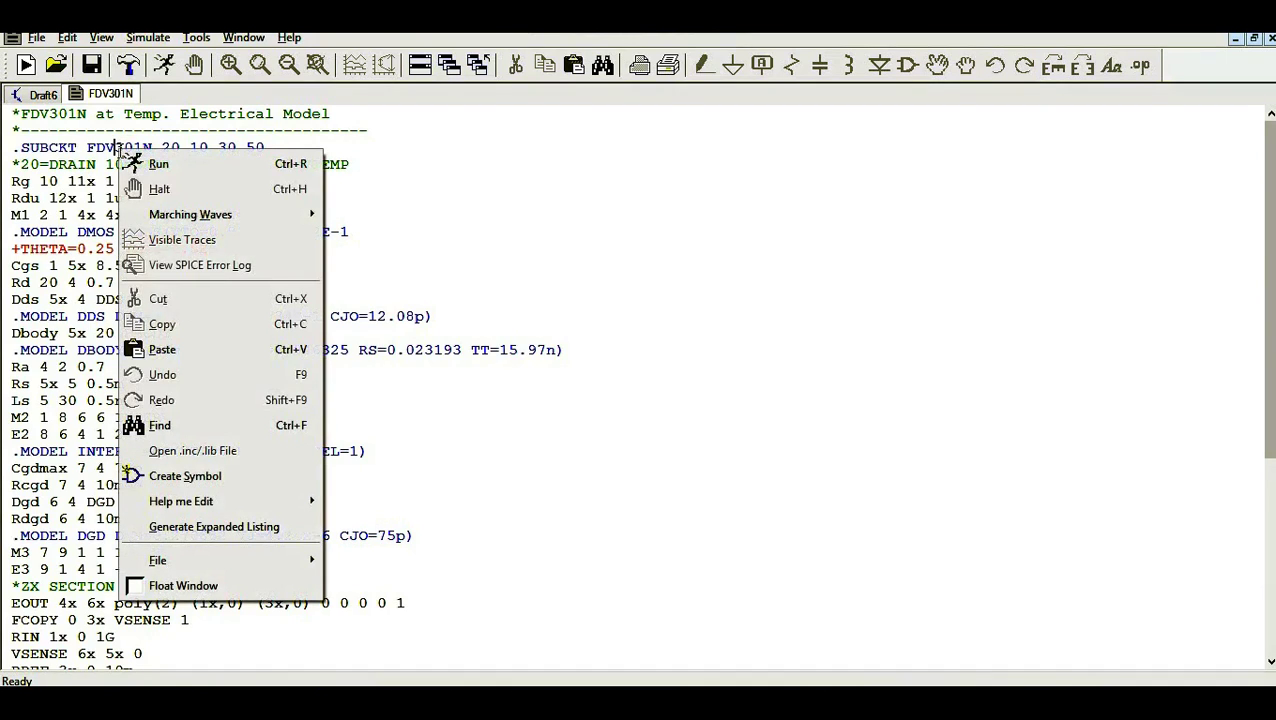
left_click(178, 477)
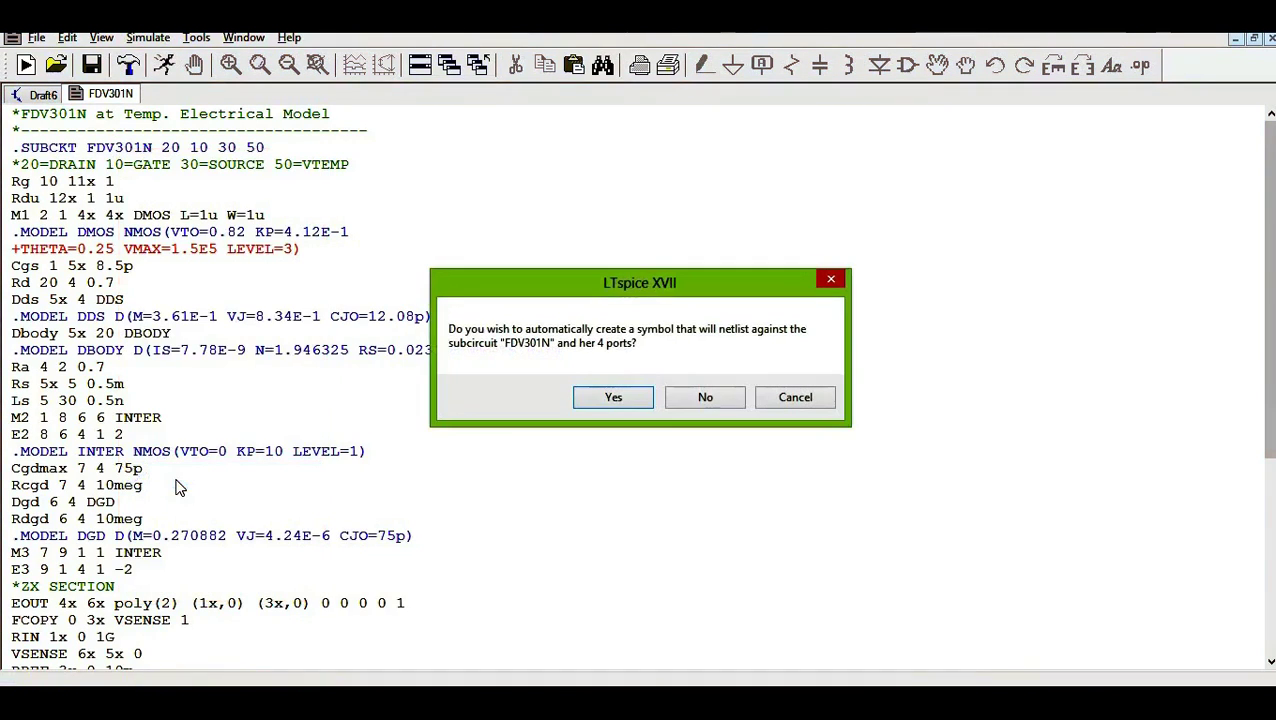
left_click(603, 398)
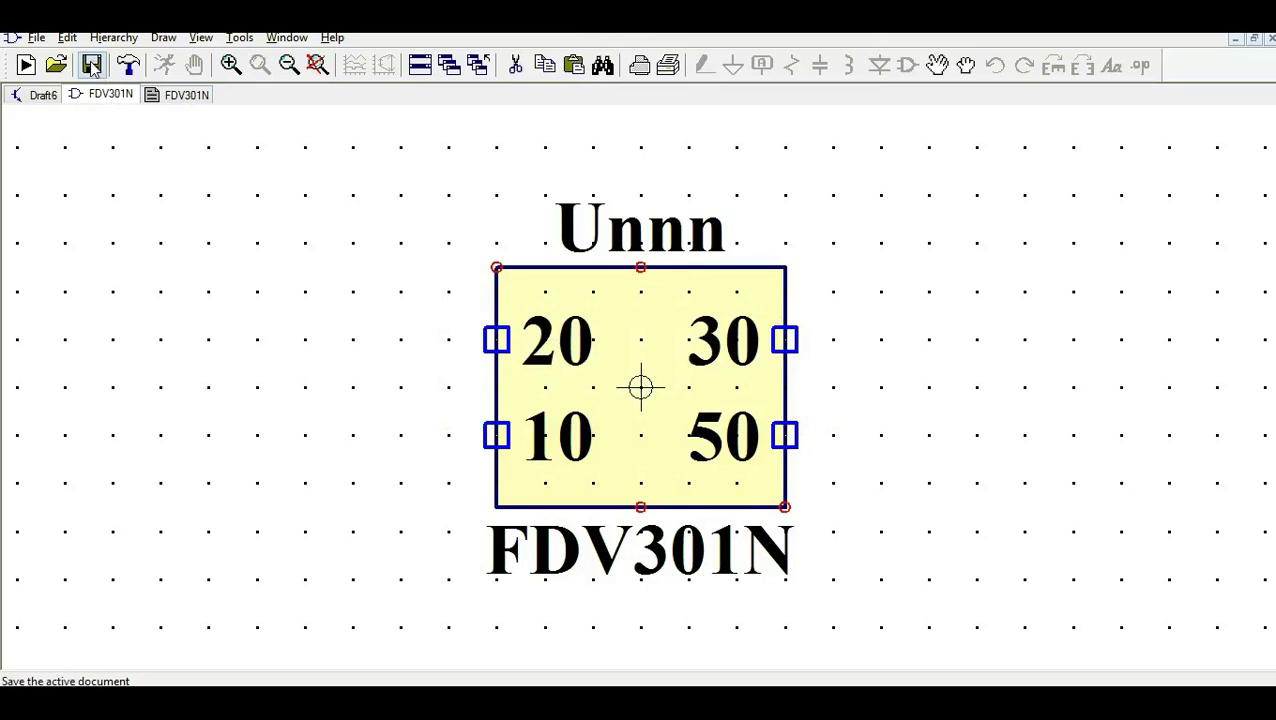
Save the generated FDV301N symbol and compare it with the model netlist.
left_click(91, 65)
left_click(92, 65)
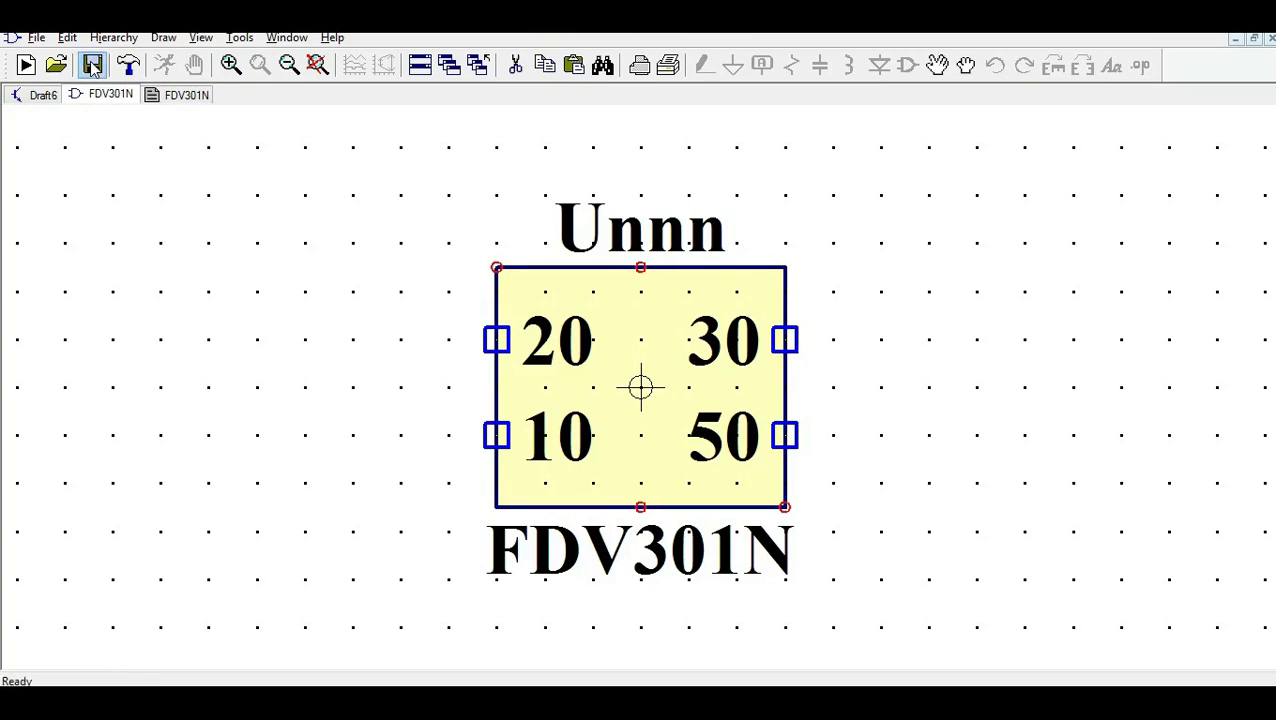
left_click(92, 65)
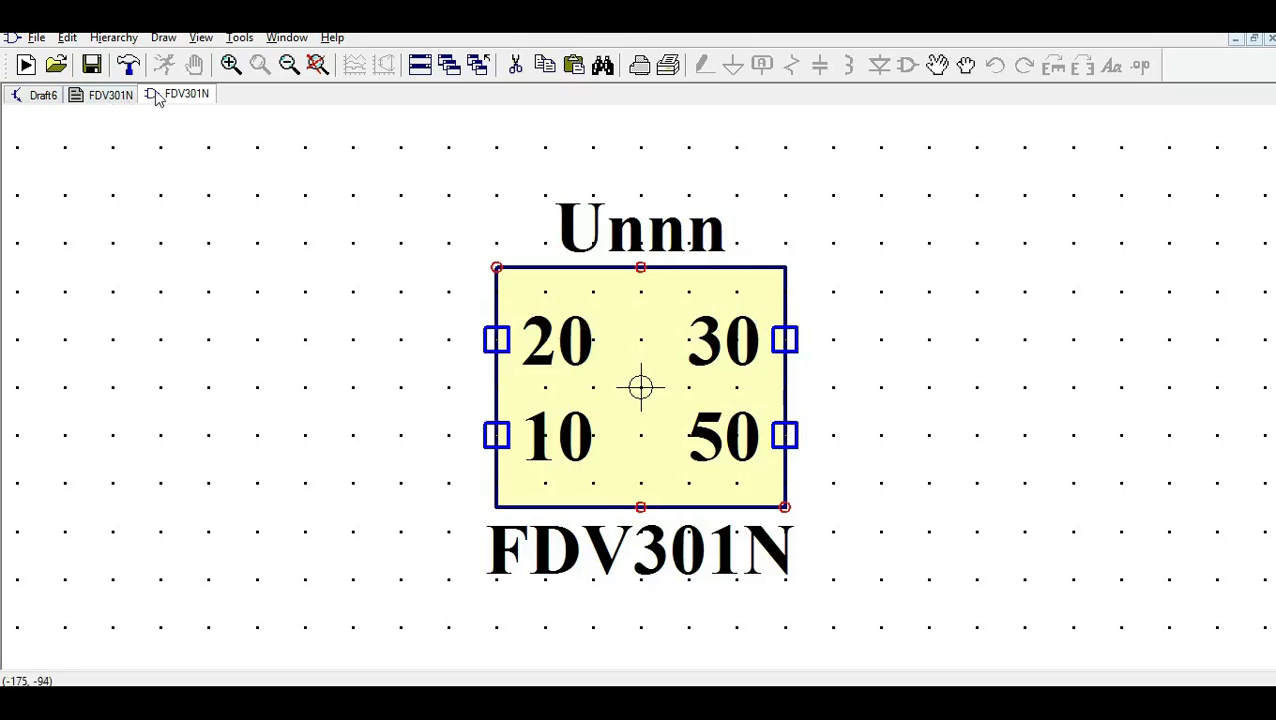
left_click(103, 97)
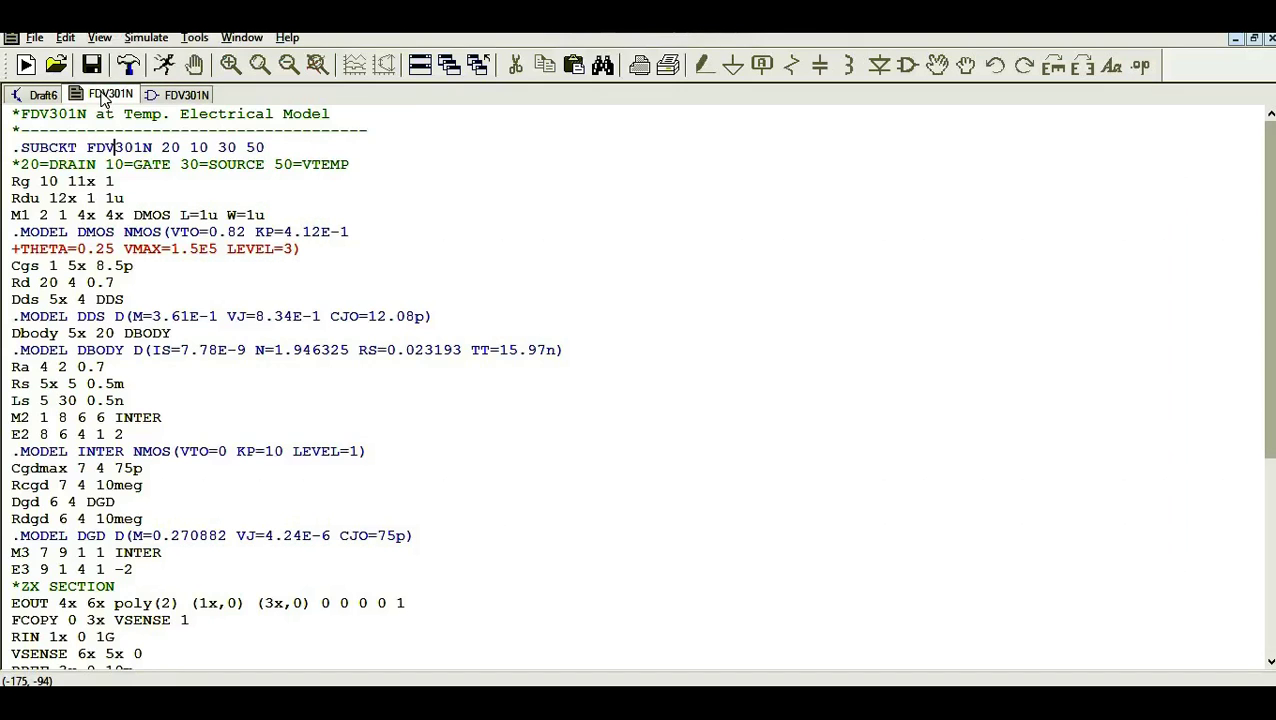
left_click(178, 95)
key("ctrl+s")
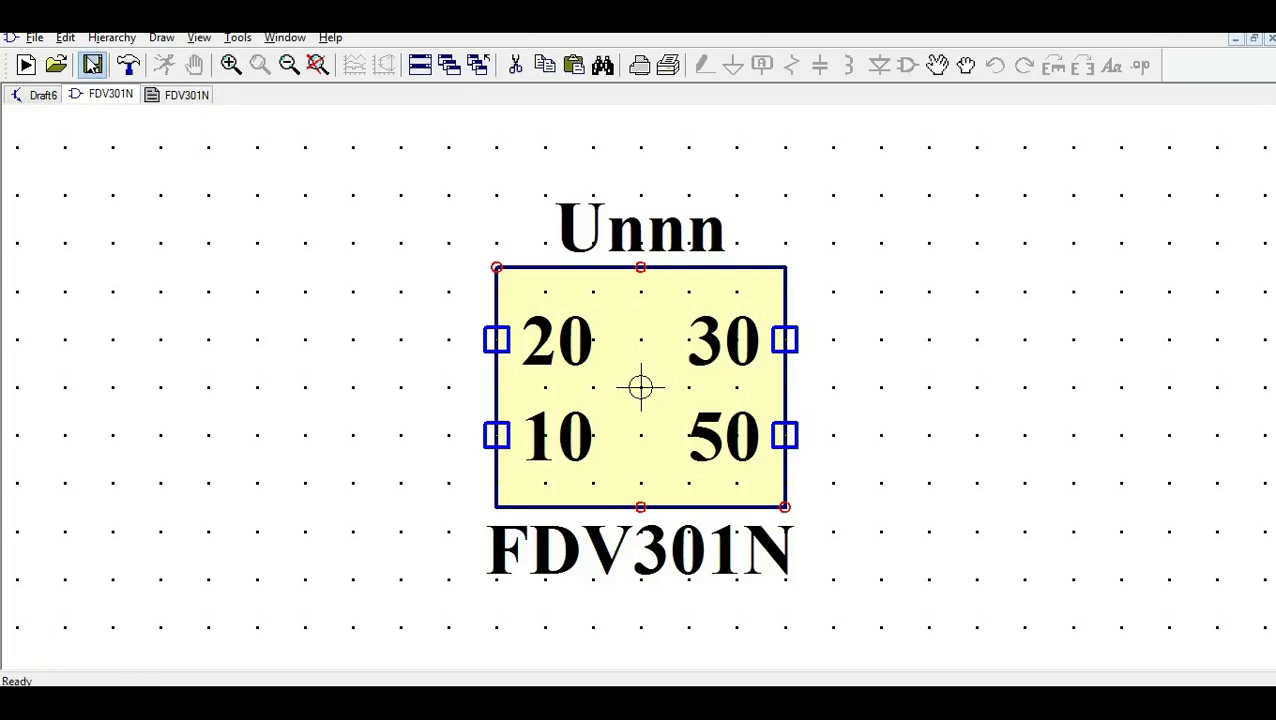
Close the FDV301N netlist and the Draft6 schematic, keeping the symbol open.
left_click(182, 100)
right_click(182, 100)
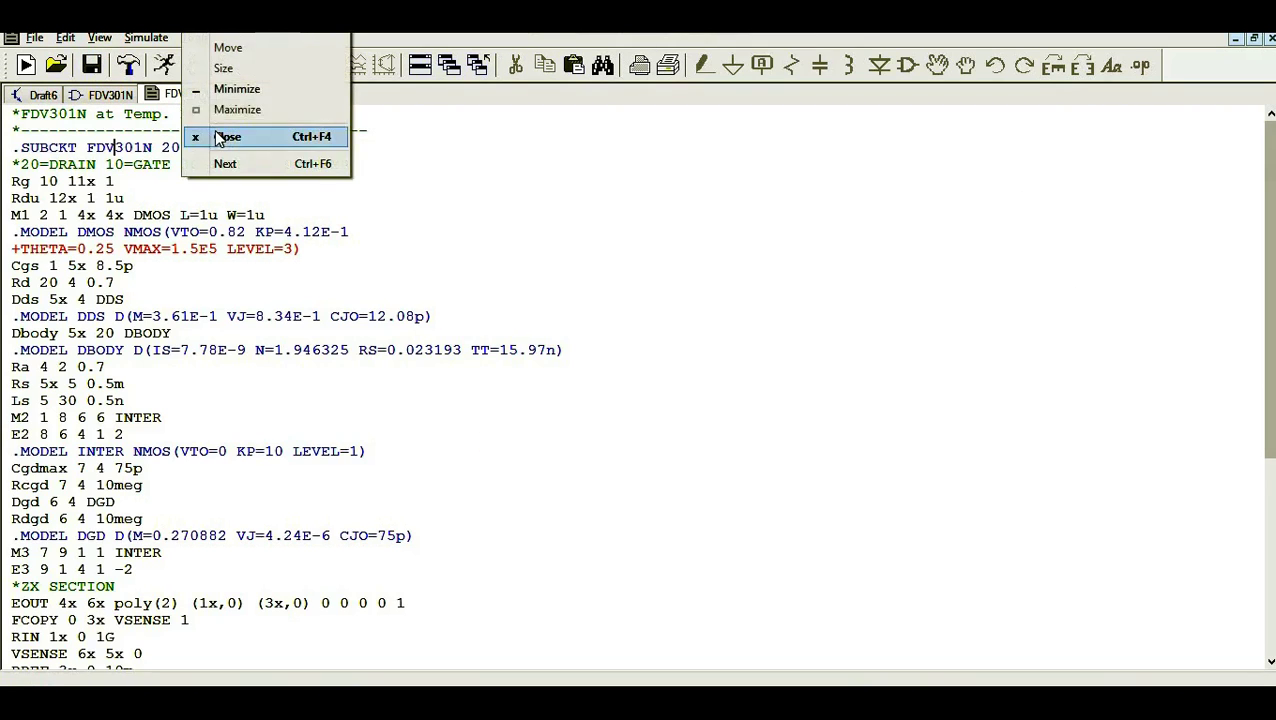
left_click(200, 134)
left_click(38, 95)
right_click(38, 97)
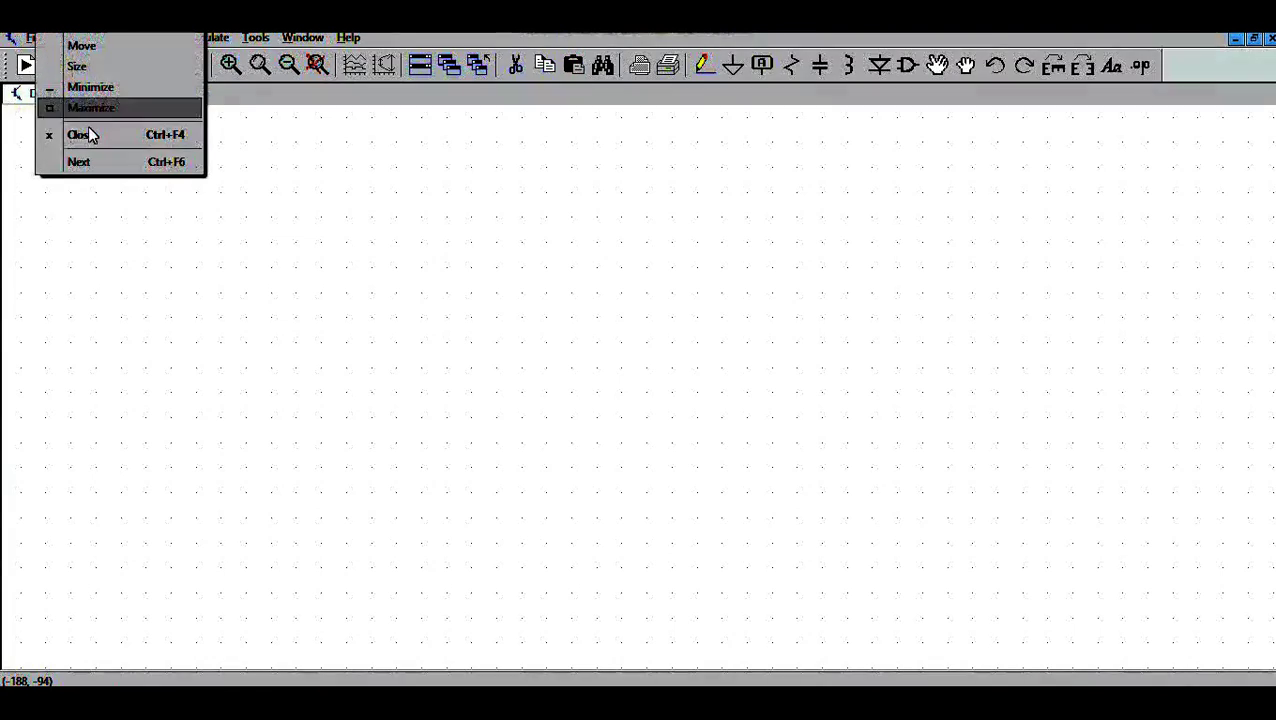
left_click(91, 136)
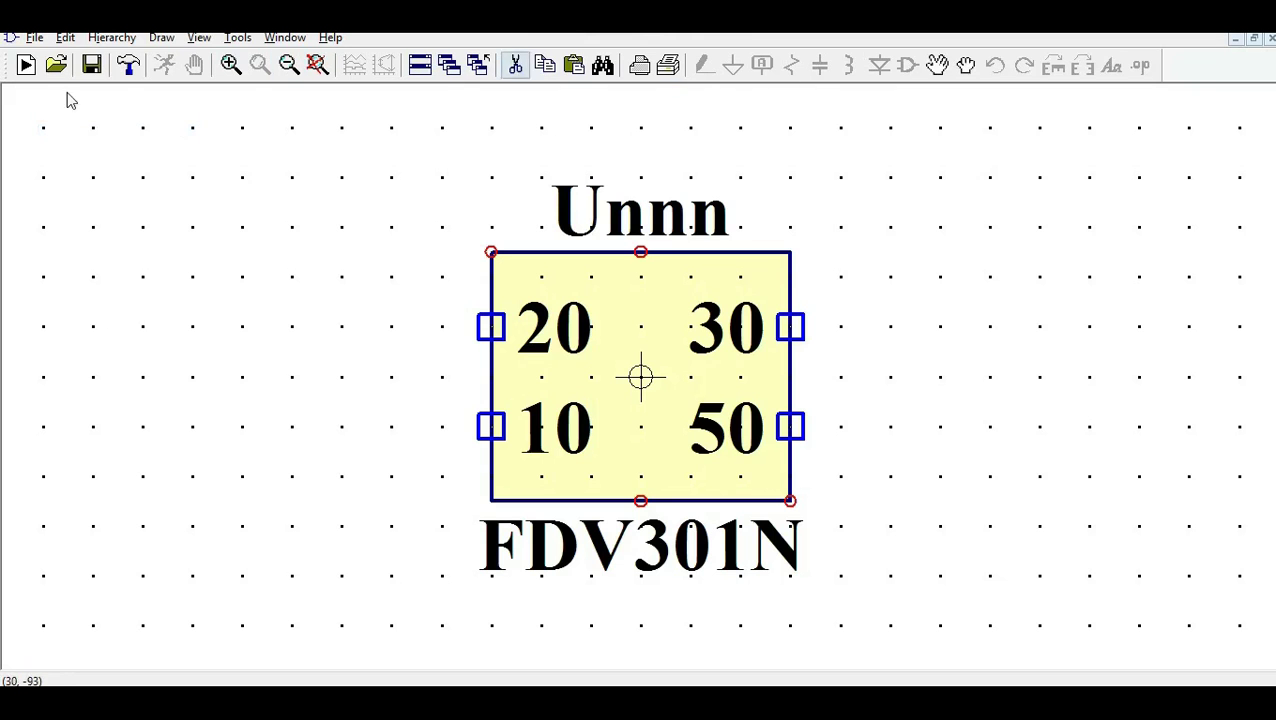
Create a new schematic and place the FDV301N component from the AutoGenerated symbol folder in it.
left_click(26, 66)
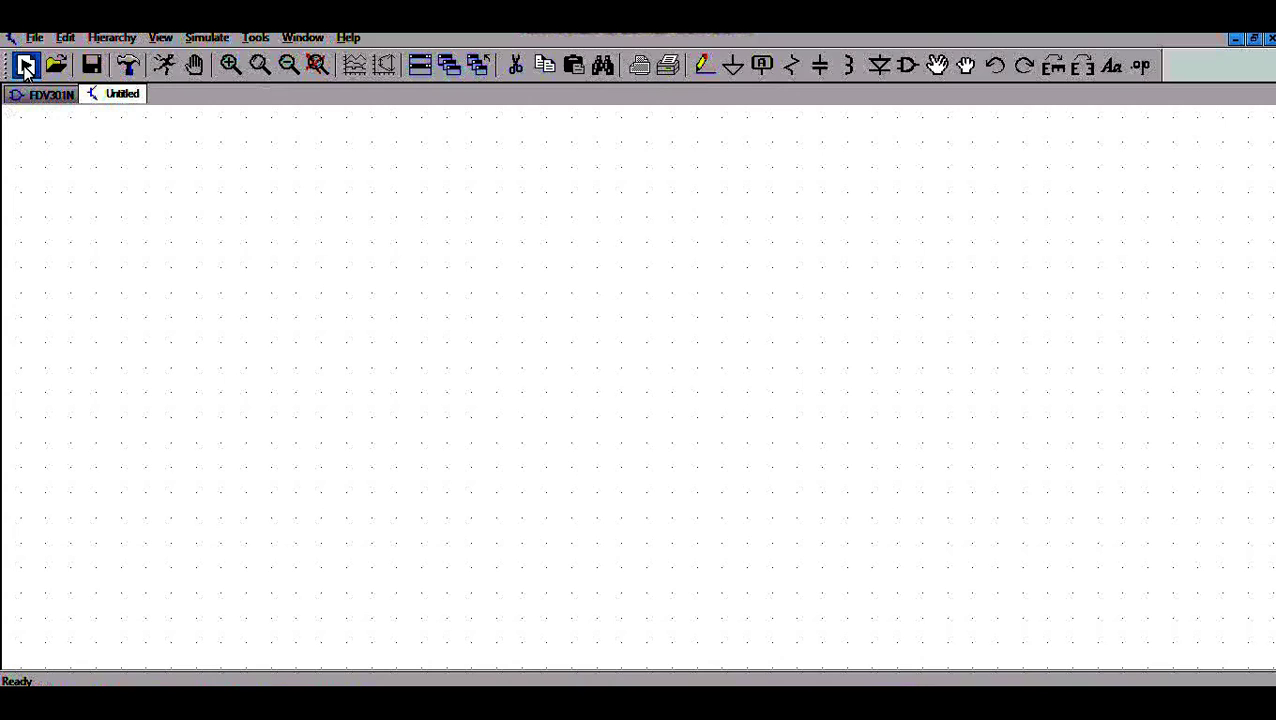
left_click(905, 66)
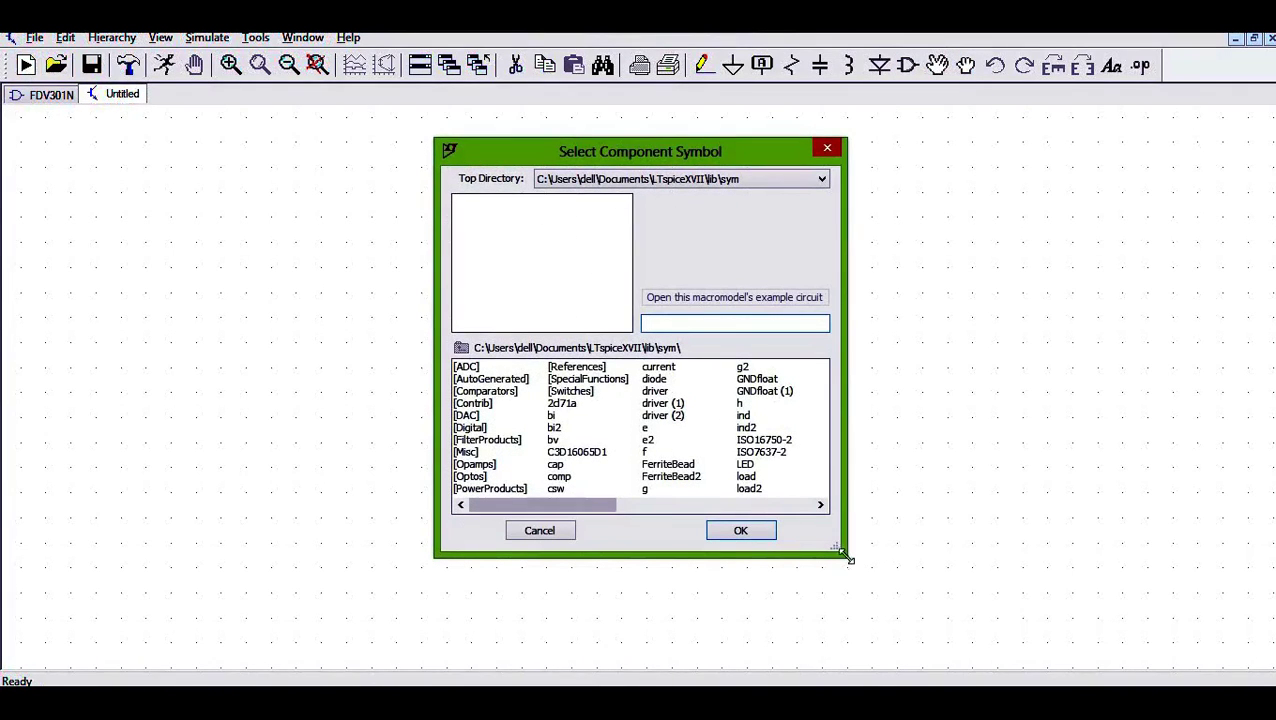
left_click_drag(848, 559, 1192, 664)
left_click_drag(520, 146, 453, 59)
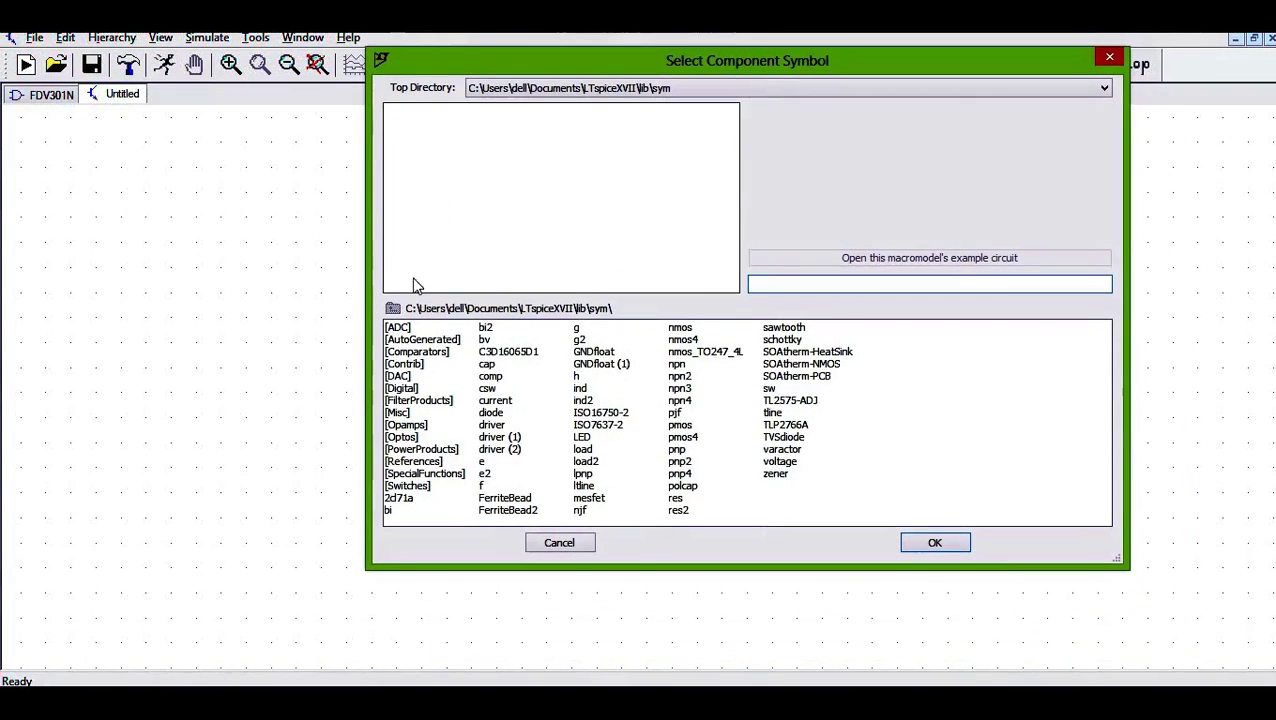
double_click(414, 340)
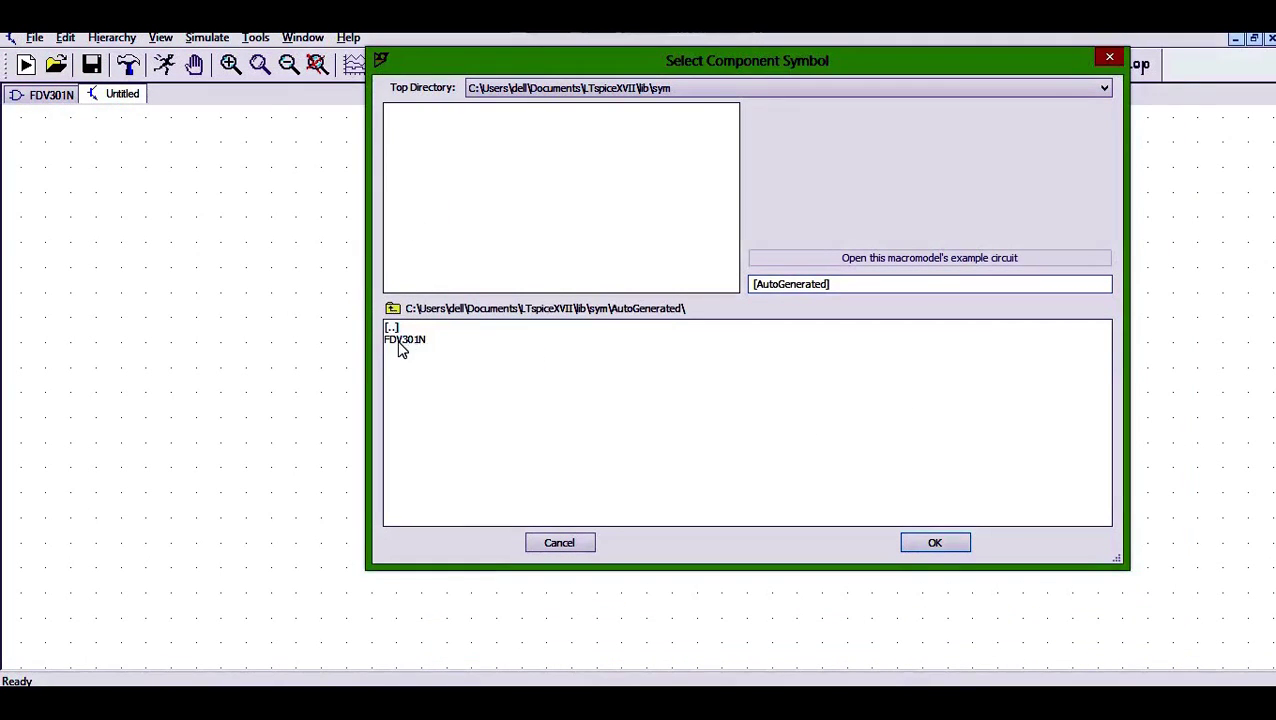
left_click(406, 346)
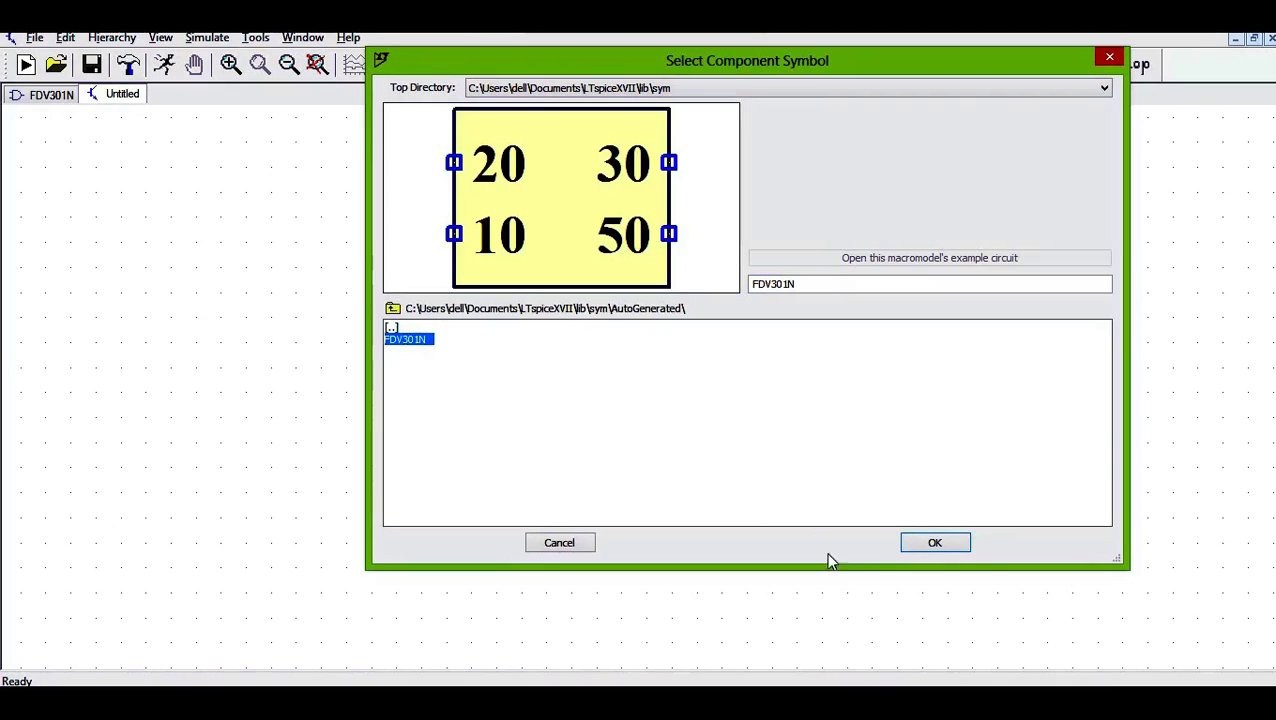
left_click(934, 544)
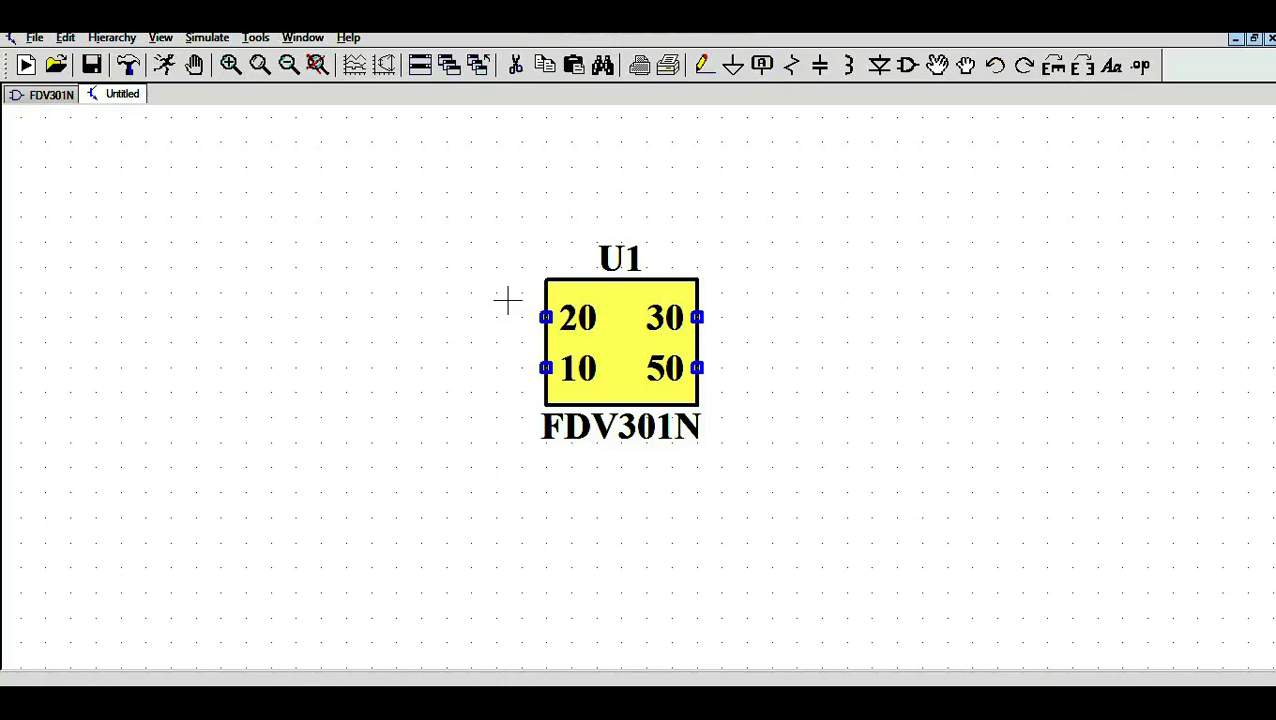
Place two voltage sources, V1 to the right and V2 to the lower left of the FDV301N, plus a ground symbol below it.
left_click(906, 66)
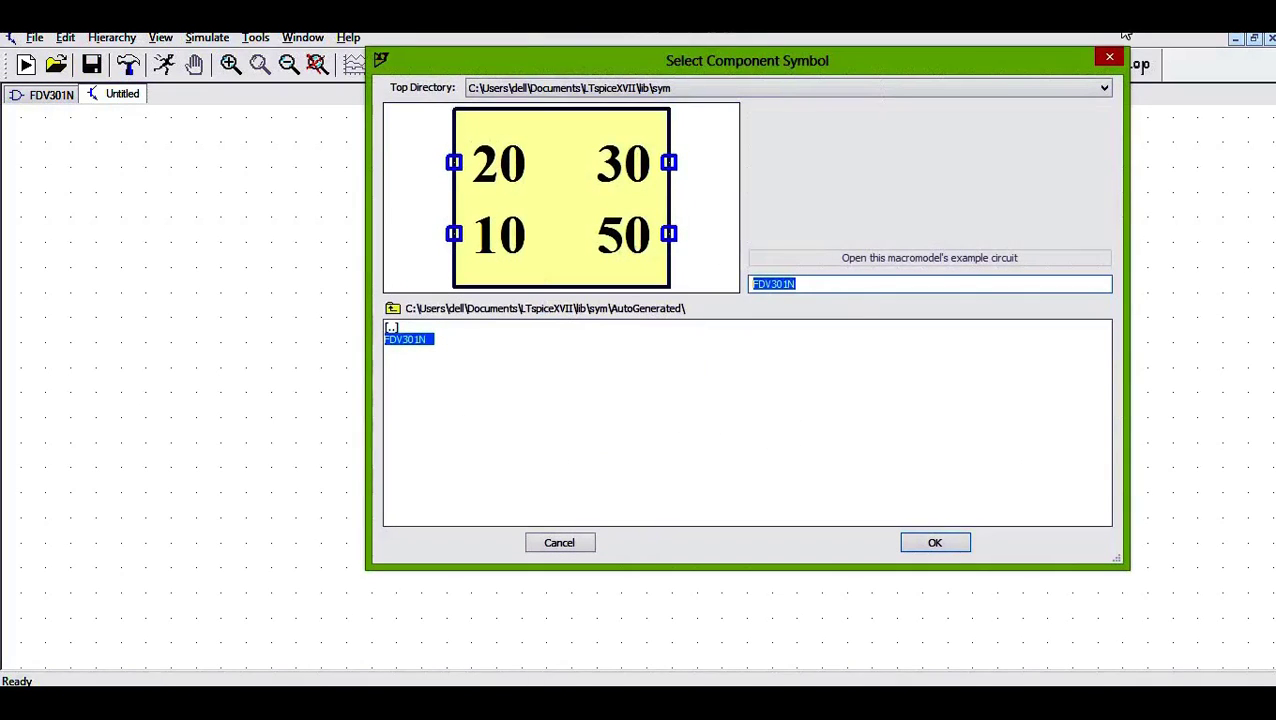
left_click(392, 310)
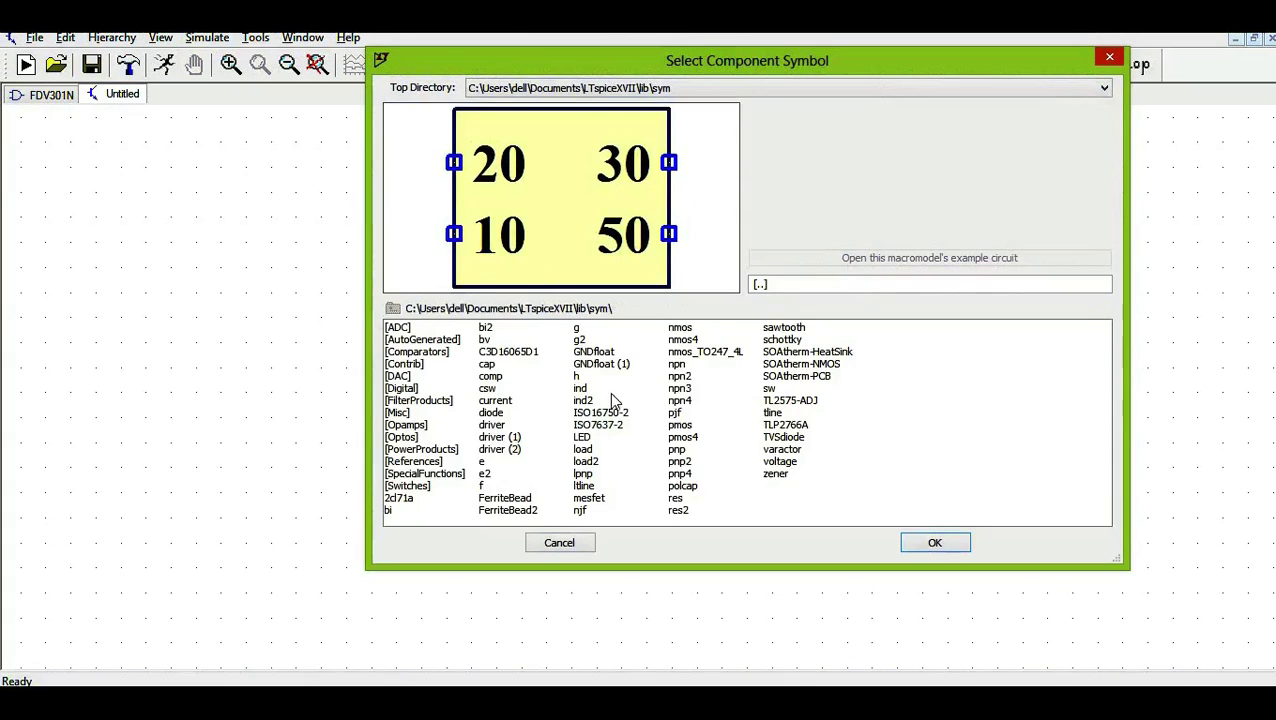
double_click(780, 461)
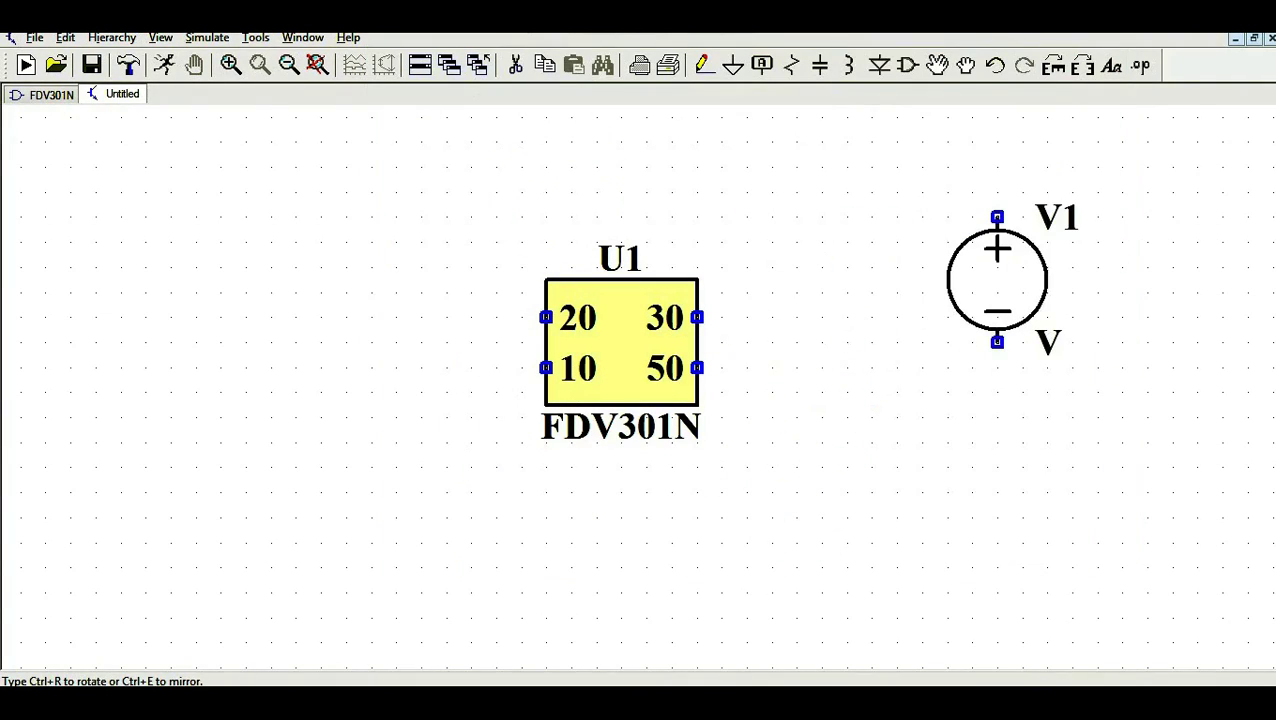
left_click(996, 280)
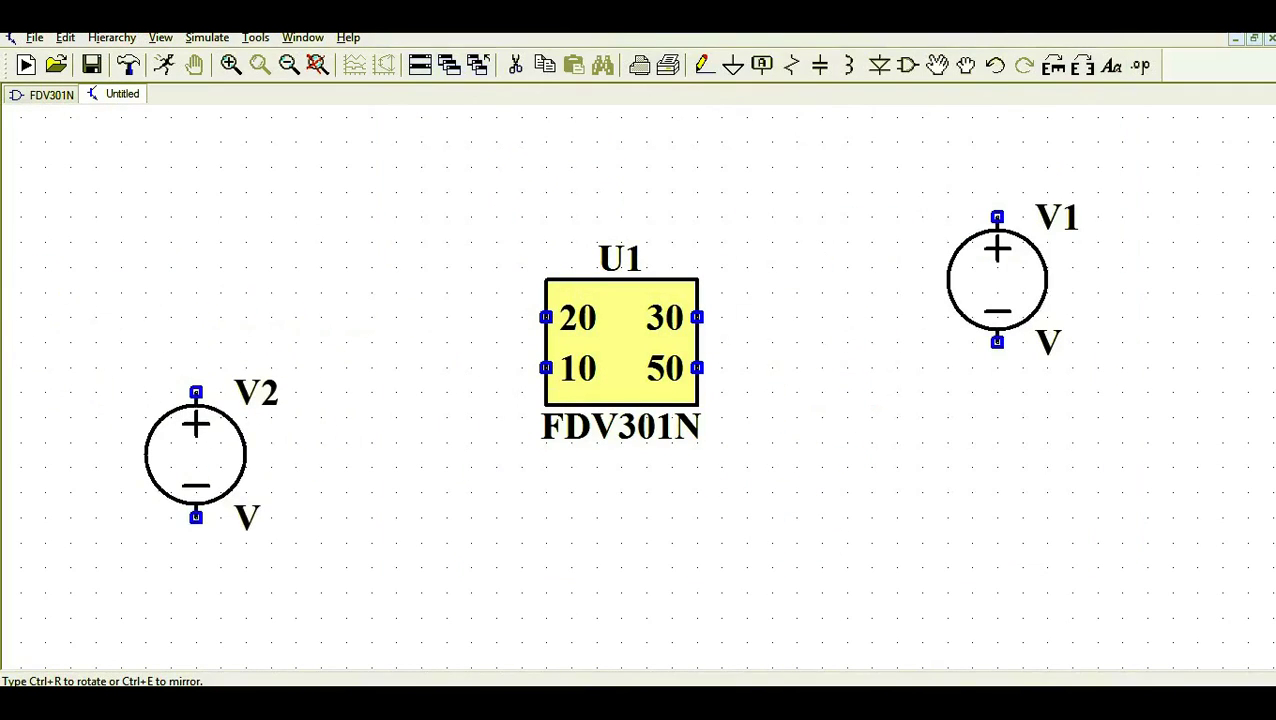
left_click(170, 479)
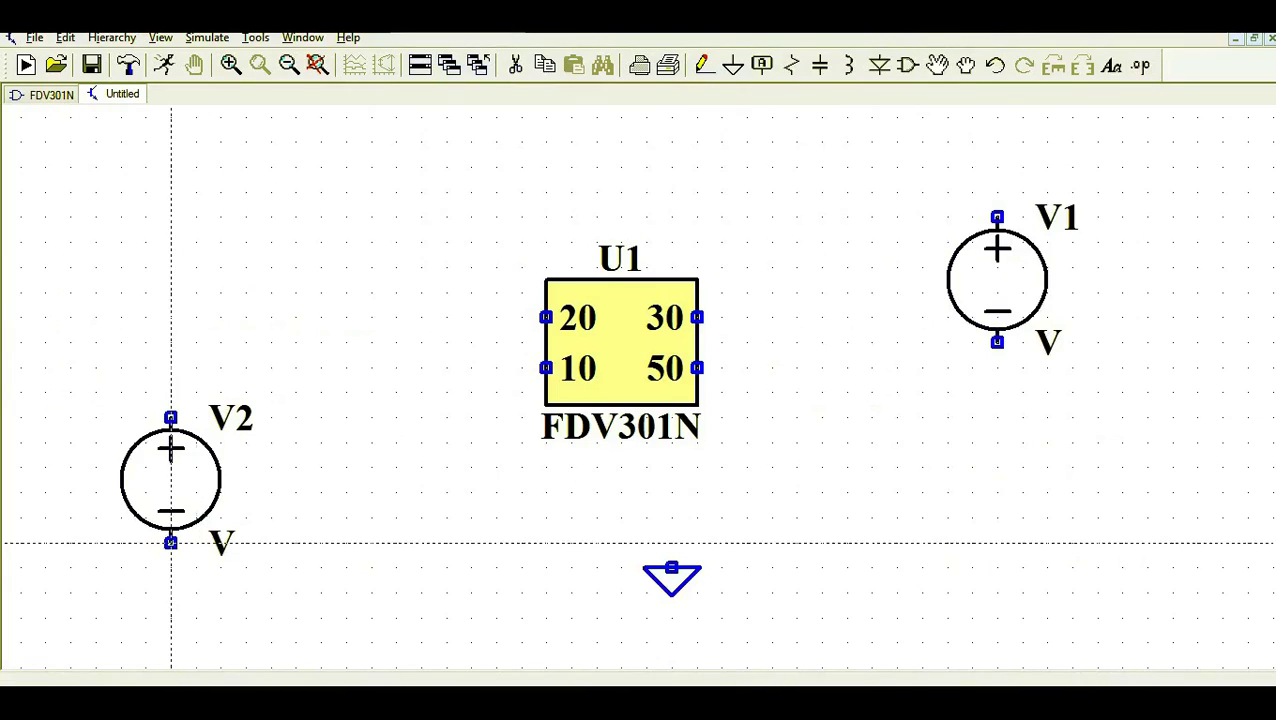
Wire the negative terminals of V2 and V1 together to the ground symbol.
left_click(171, 541)
left_click(672, 542)
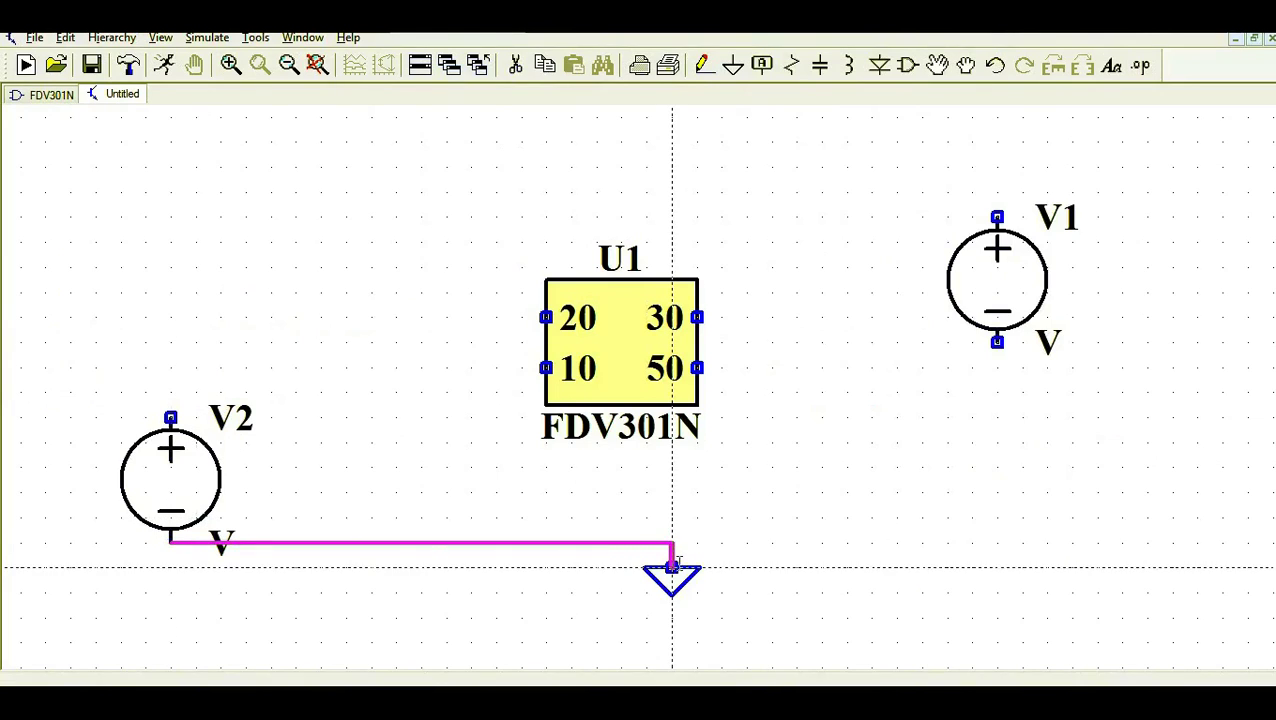
left_click(672, 568)
left_click(672, 542)
left_click(972, 542)
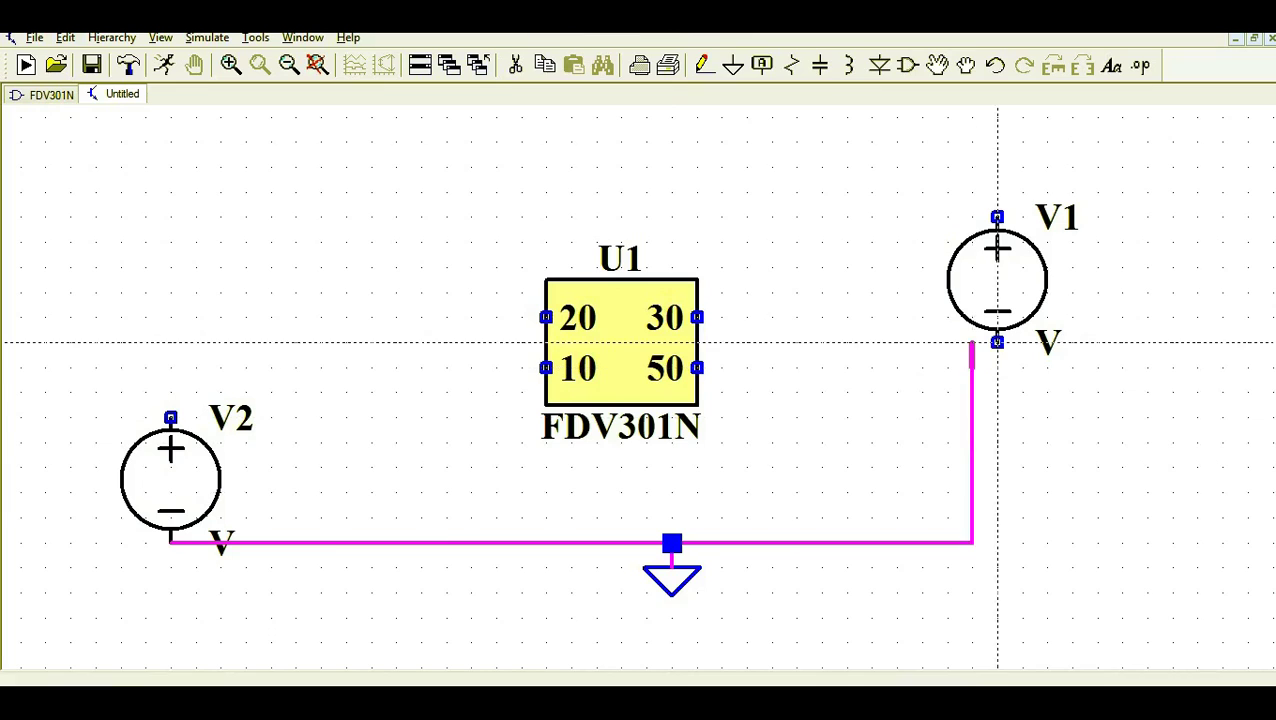
left_click(997, 342)
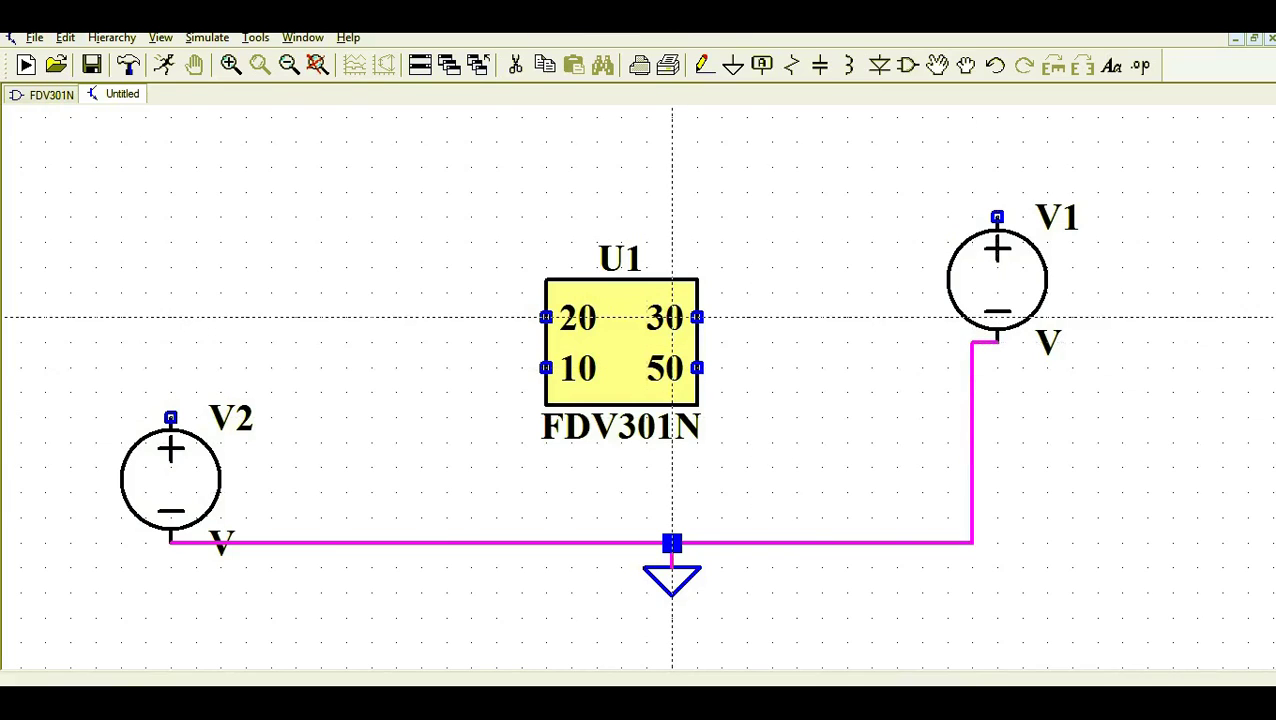
Wire FDV301N pins 30 and 50 together and connect them down to the ground line.
left_click(697, 317)
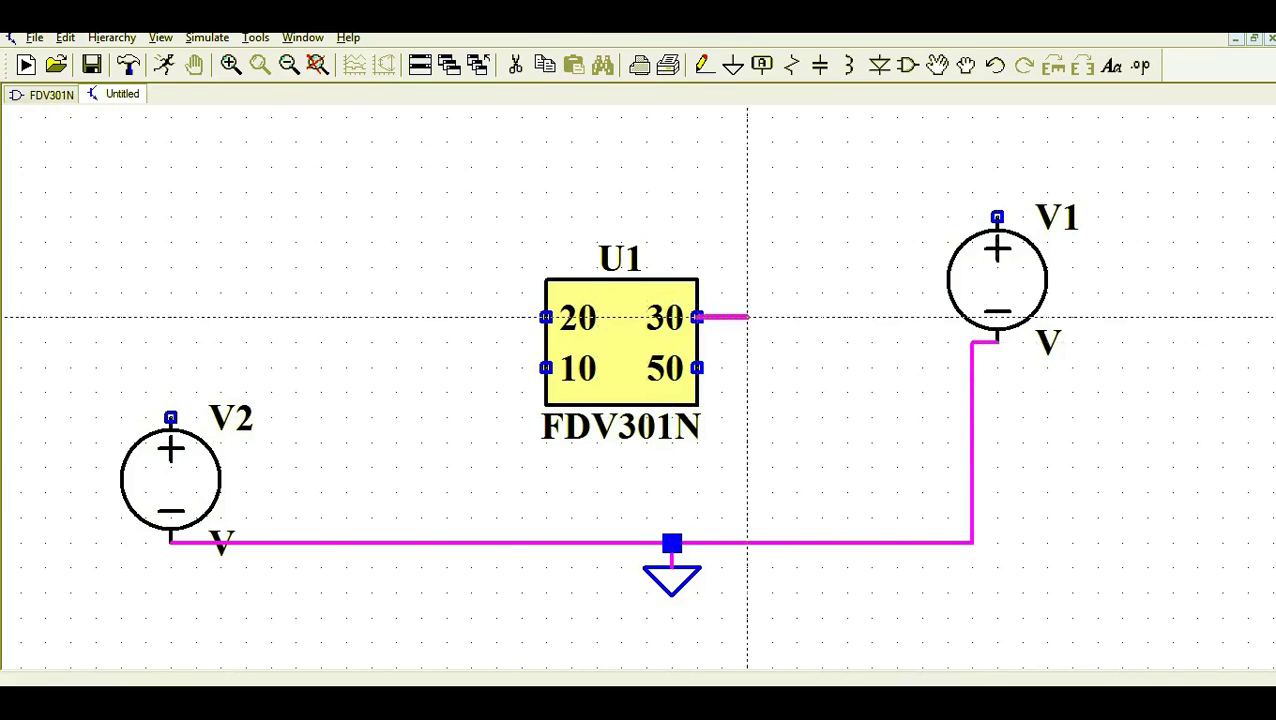
left_click(772, 367)
left_click(697, 367)
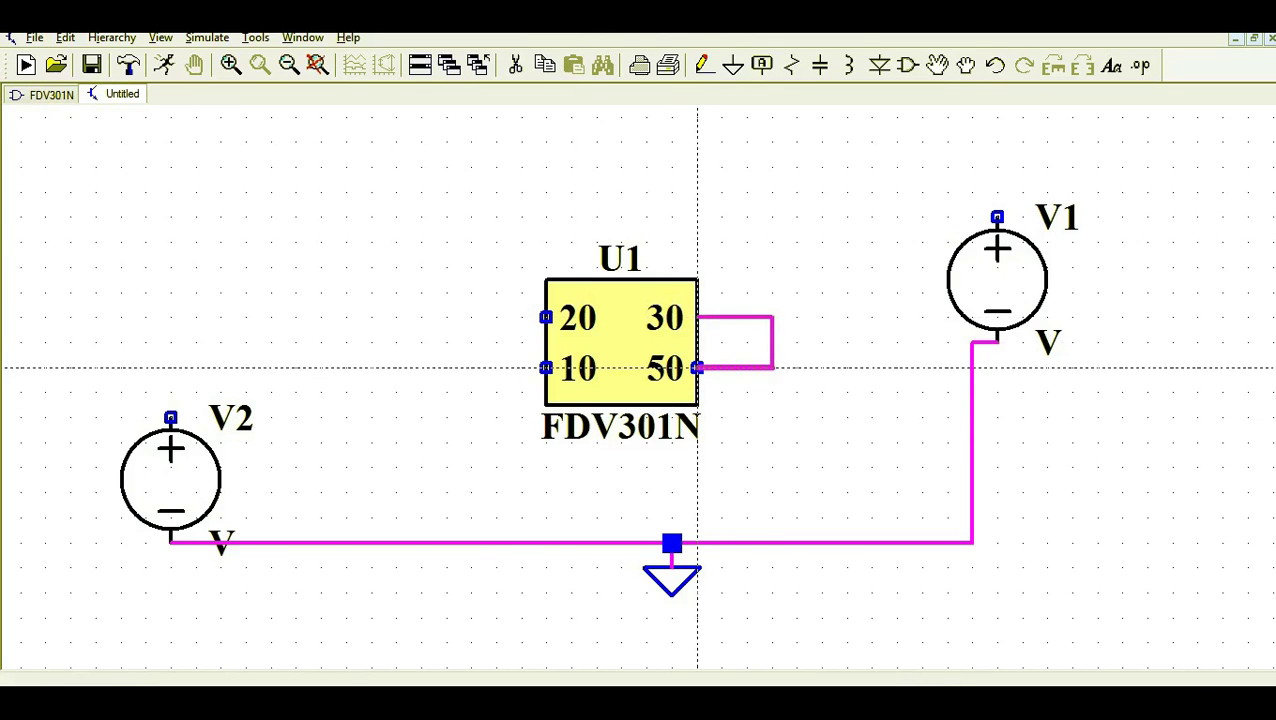
mouse_move(771, 365)
left_mouse_down()
mouse_move(772, 560)
mouse_move(771, 542)
left_mouse_up()
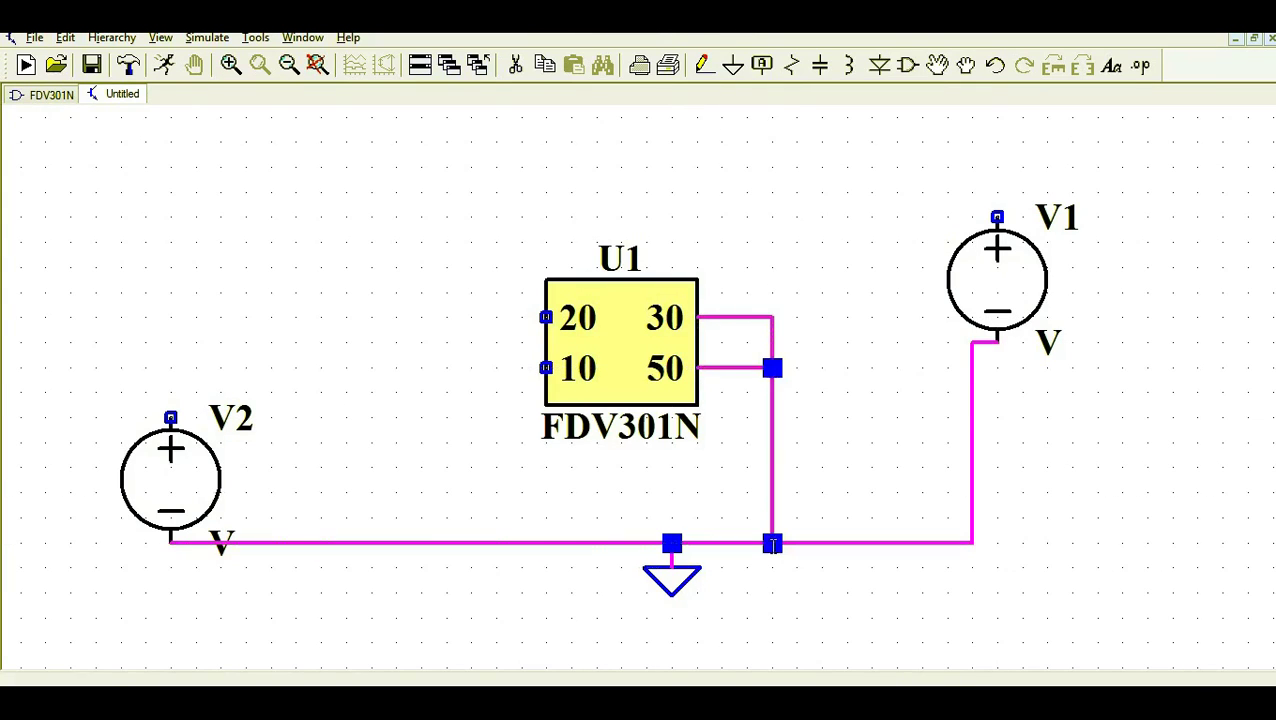
right_click(672, 367)
Place one resistor, rotated horizontally, above the FDV301N and refit the schematic in view.
left_click(792, 65)
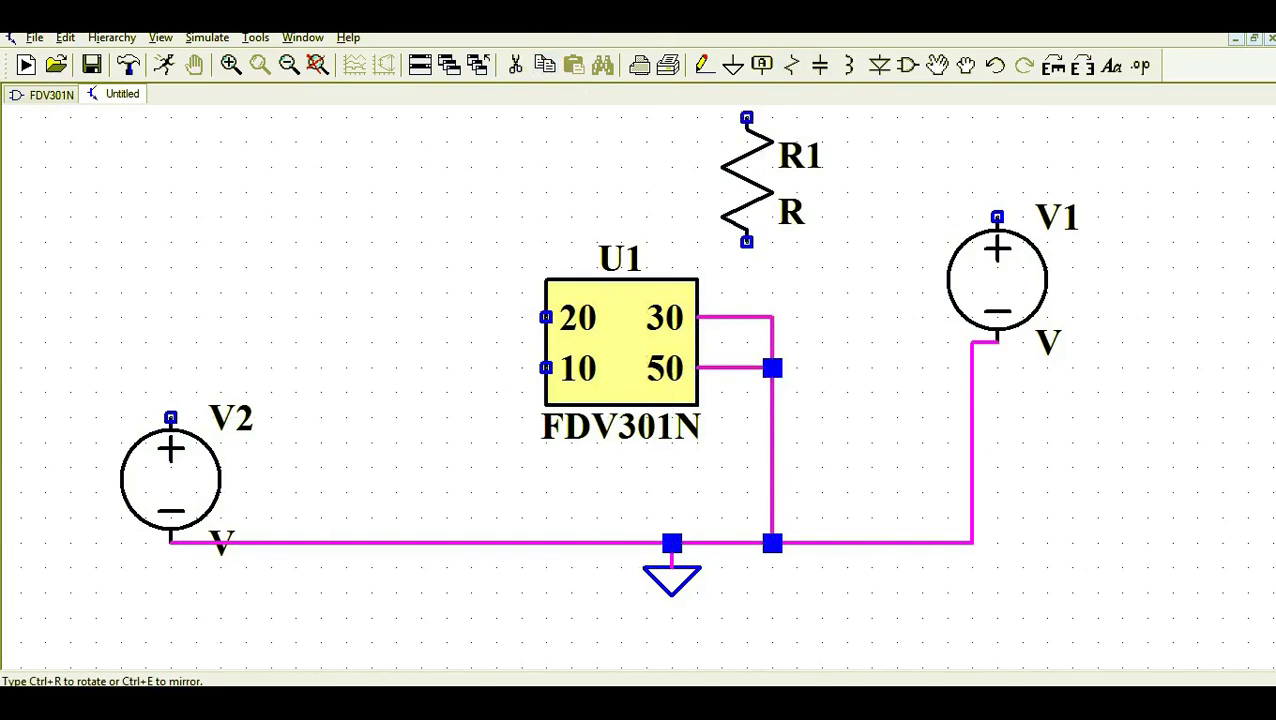
key("ctrl+r")
left_click(712, 212)
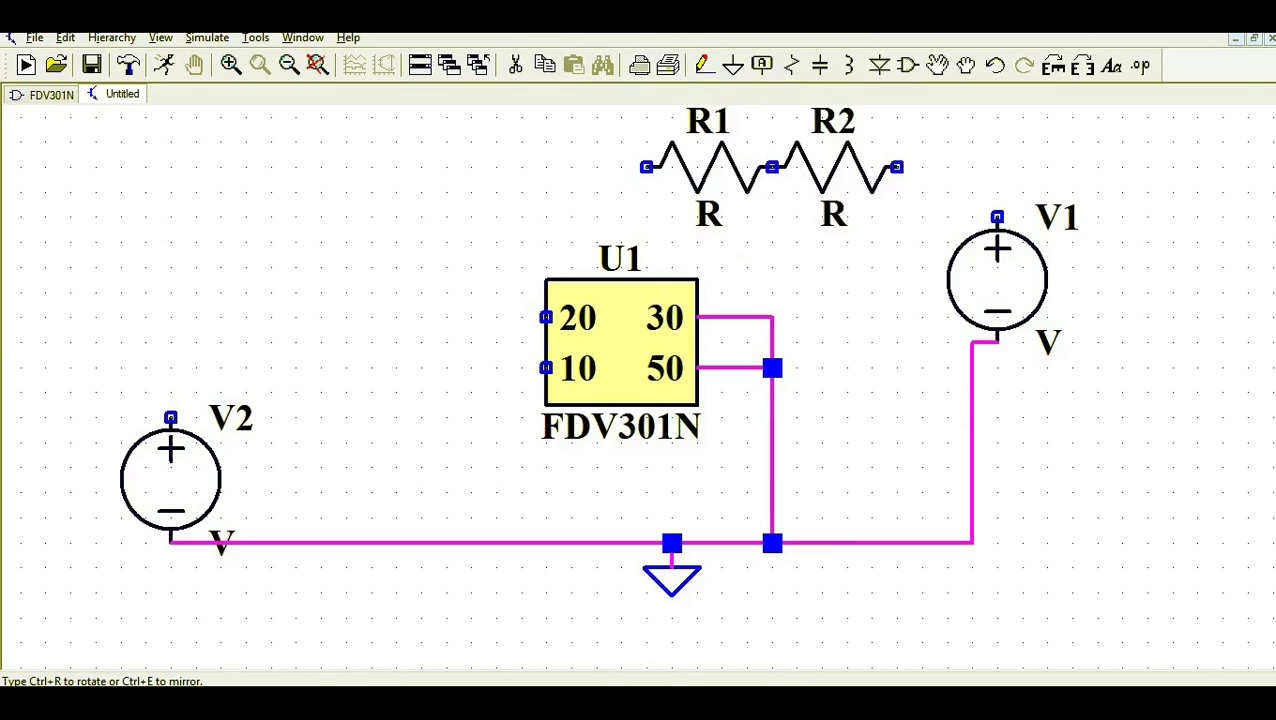
right_click(843, 213)
key("space")
Wire resistor R1 between the positive terminal of V1 and pin 20 of the FDV301N.
left_click(703, 65)
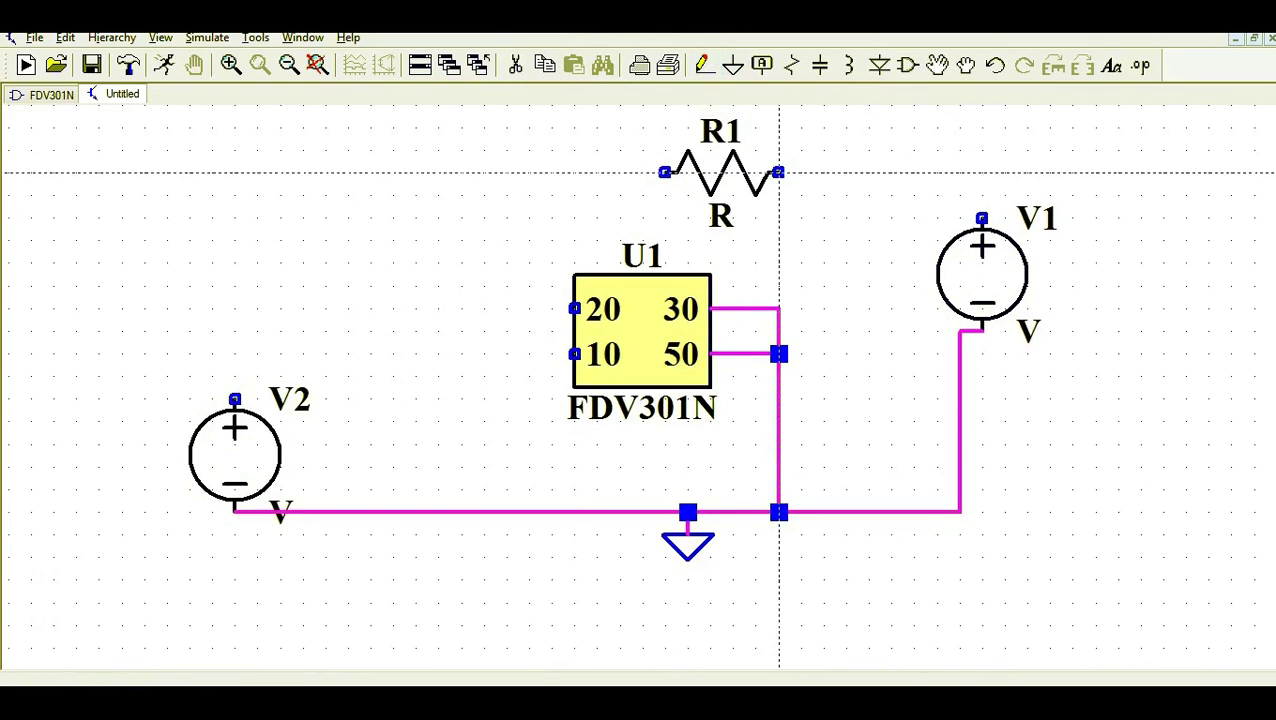
left_click(777, 172)
left_click(982, 172)
left_click(982, 218)
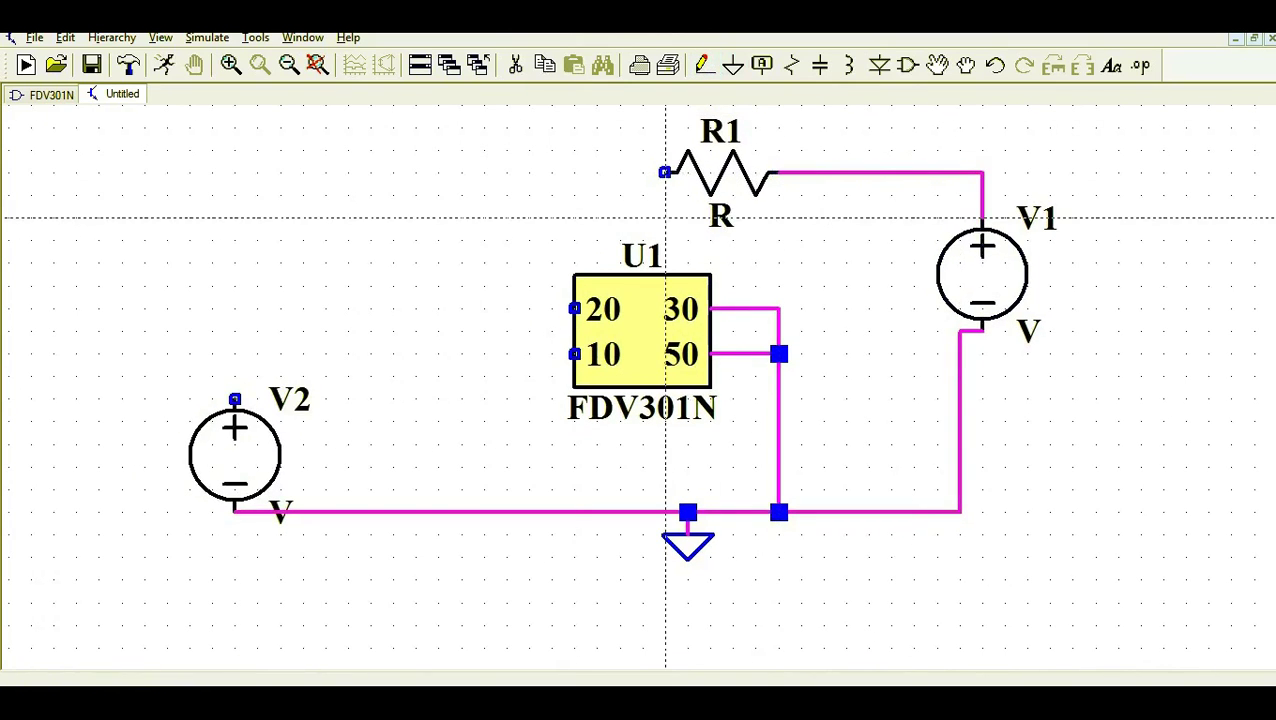
left_click(665, 172)
left_click(484, 172)
left_click(484, 308)
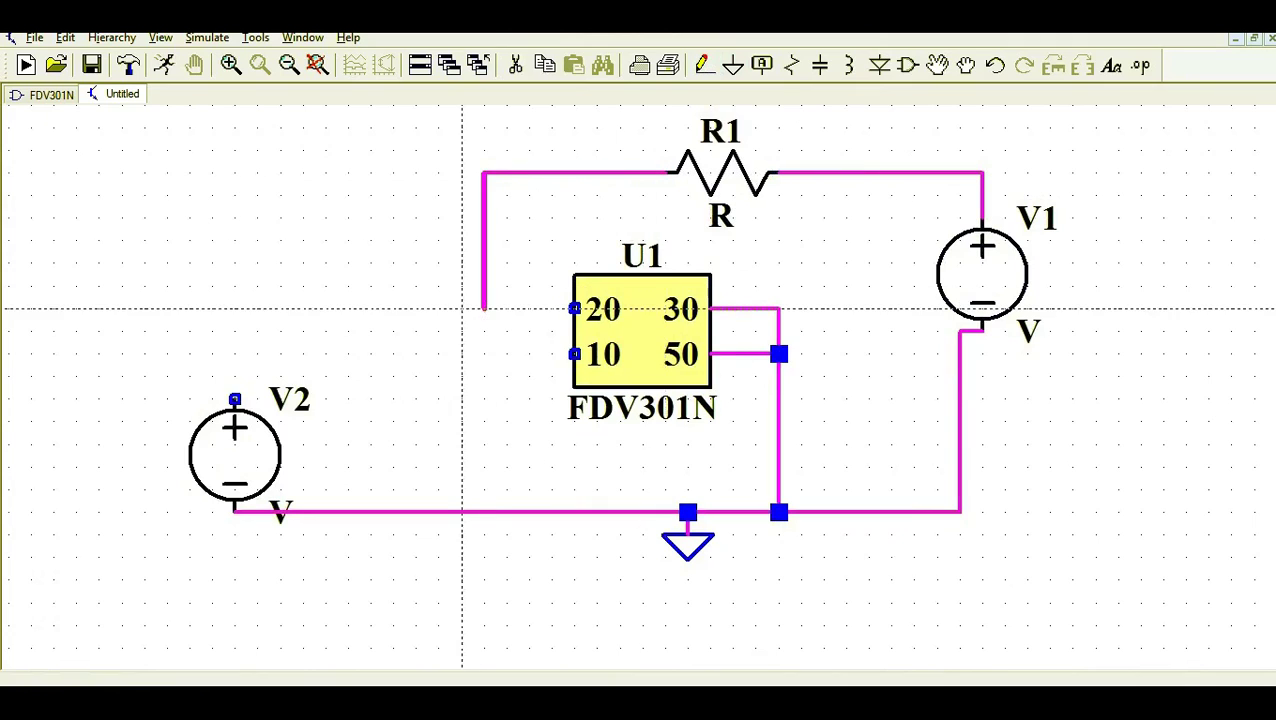
Wire pin 10 of the FDV301N to the positive terminal of V2.
left_click(574, 354)
left_click(235, 398)
right_click(235, 398)
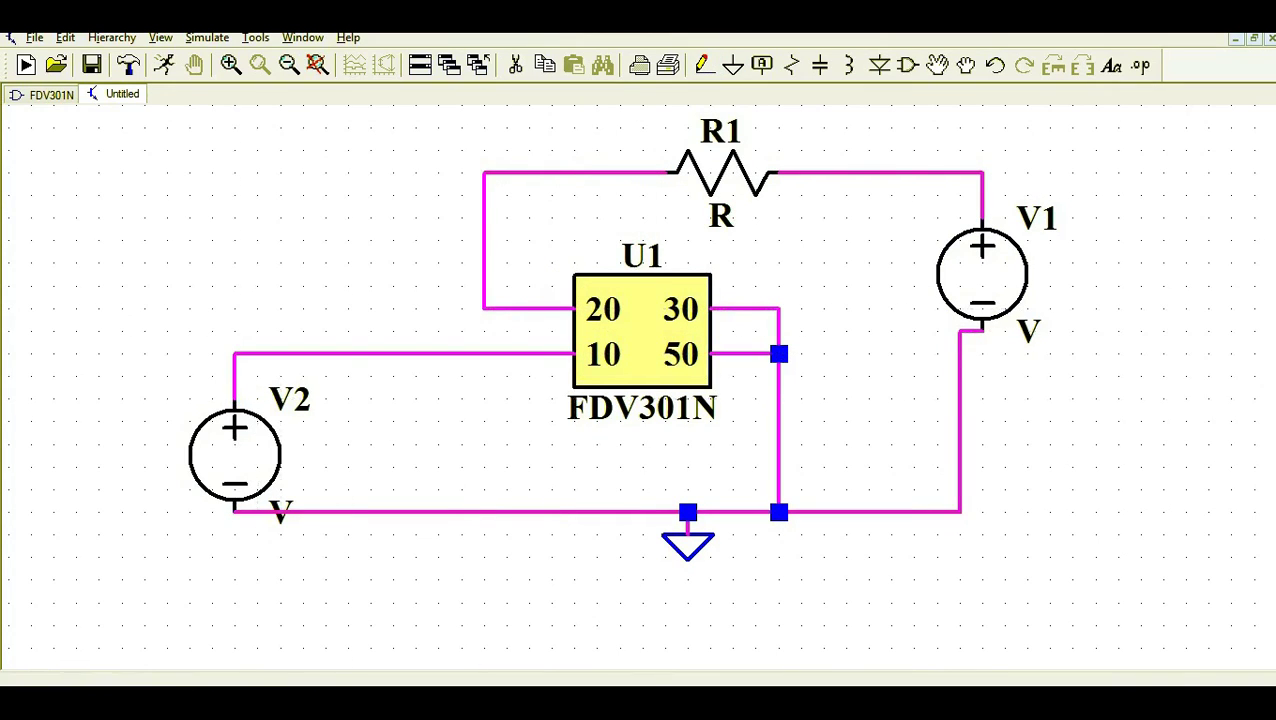
Configure V2 as a PULSE source with Von 5V, Ton 1m and Tperiod 2m.
right_click(253, 433)
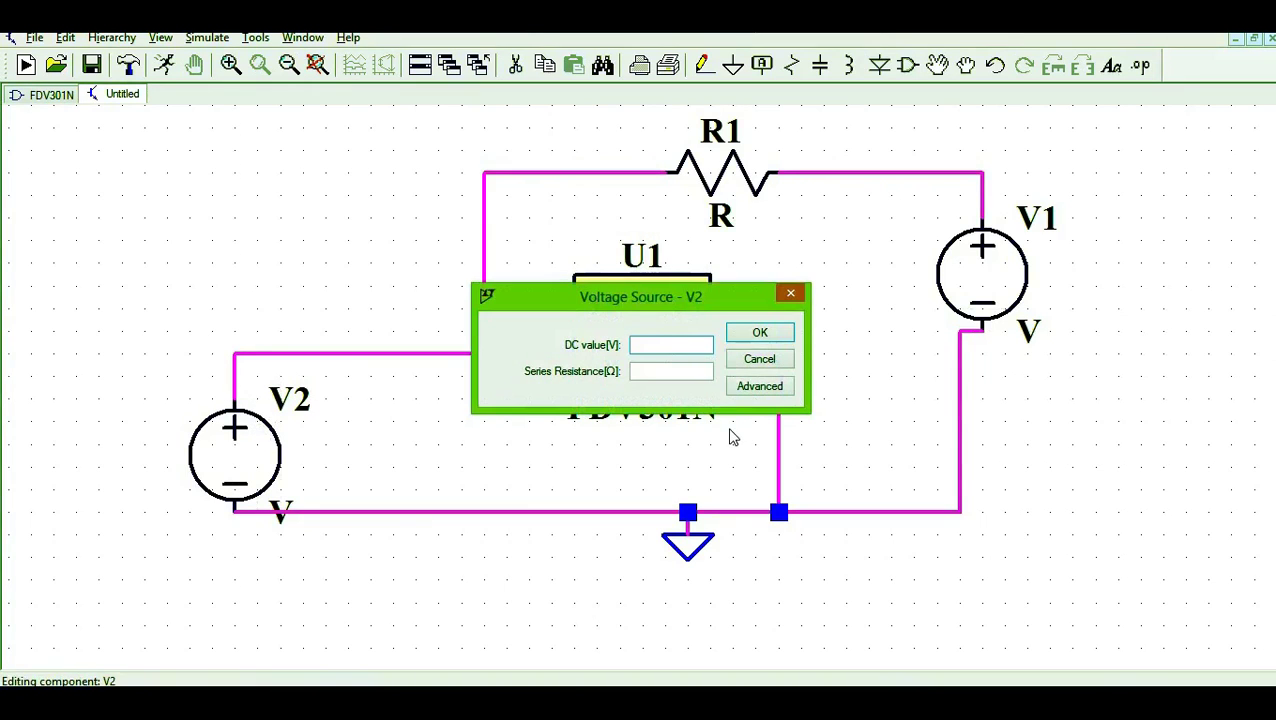
left_click(752, 388)
left_click(399, 199)
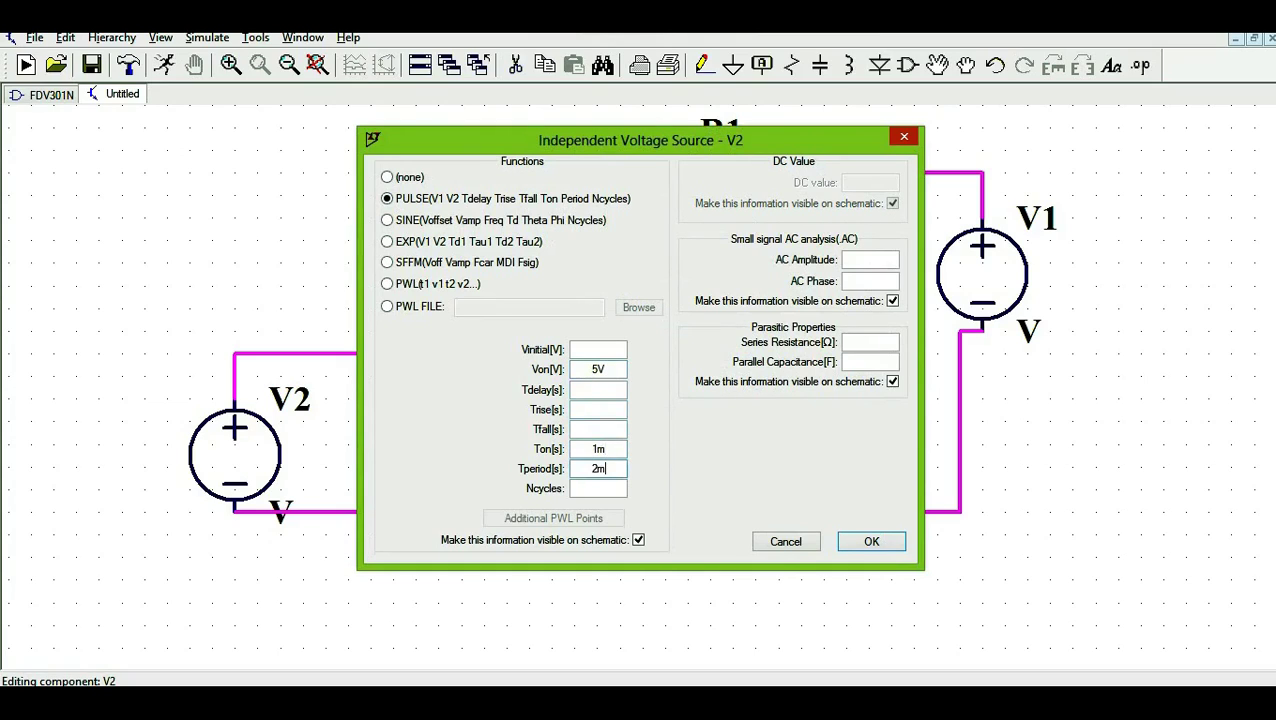
left_click(869, 548)
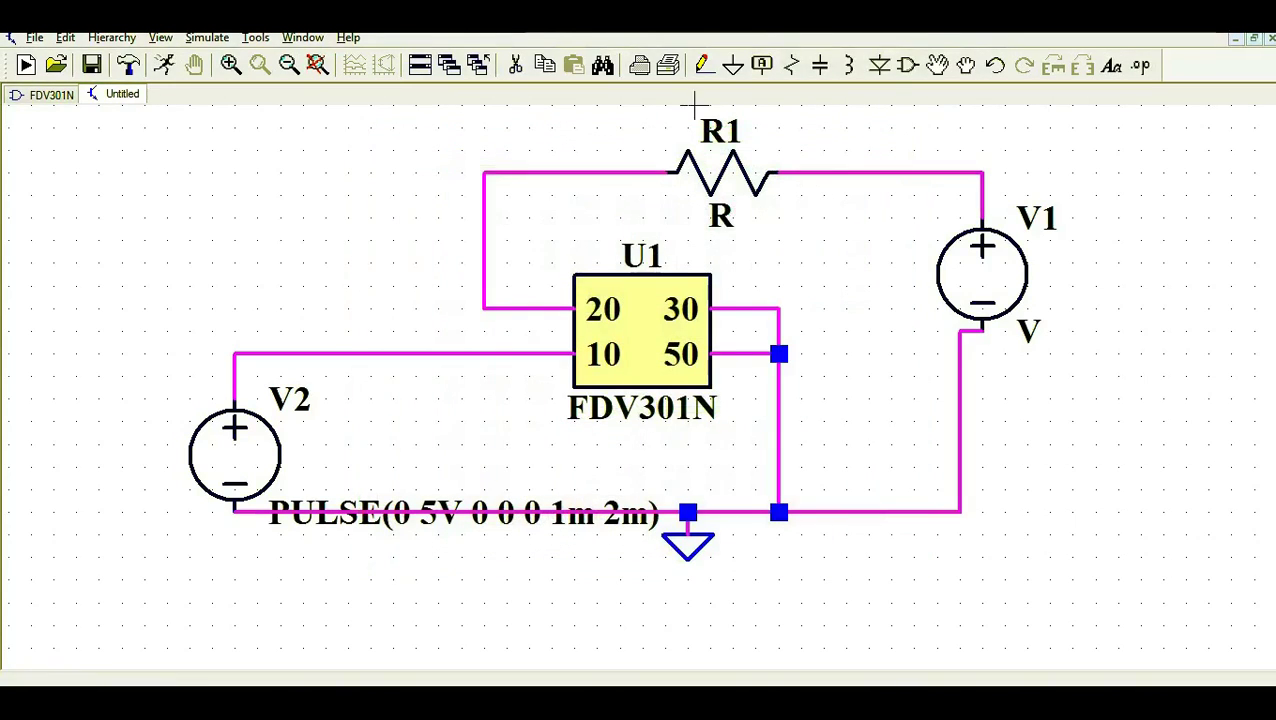
Move the PULSE text of V2 below the ground wire so it no longer overlaps the circuit.
left_click(936, 65)
left_click(470, 518)
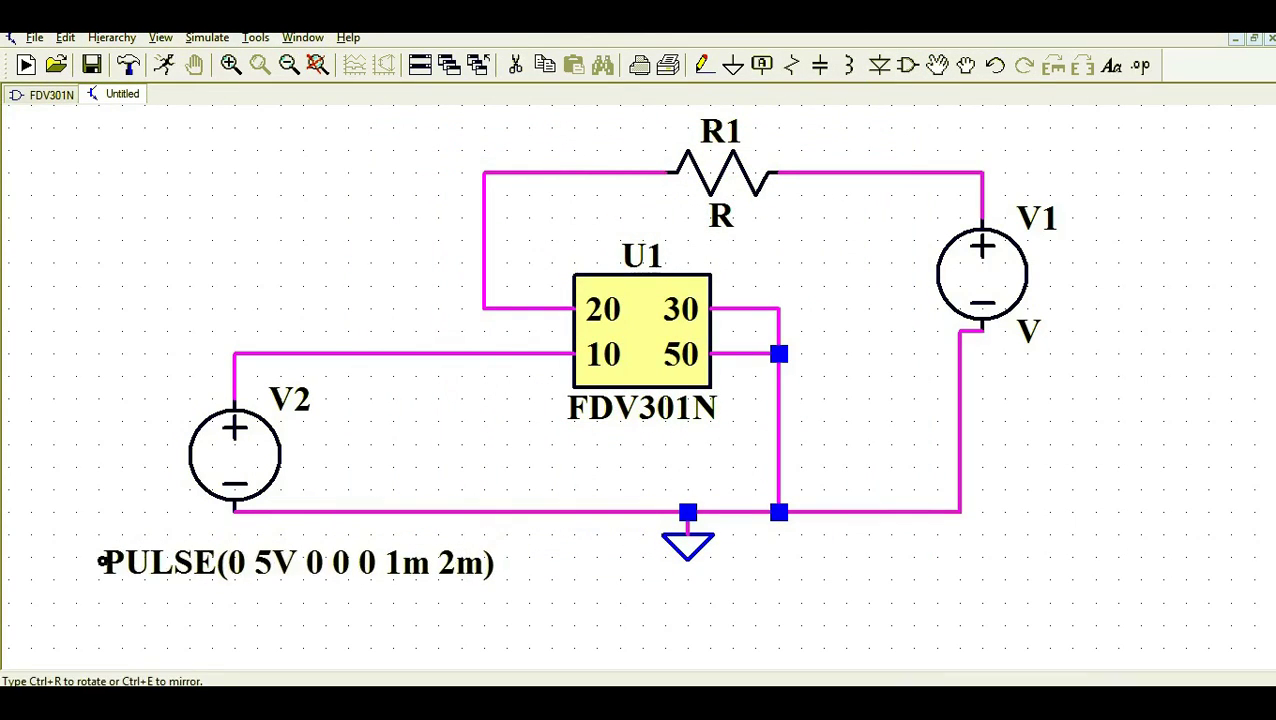
left_click(303, 566)
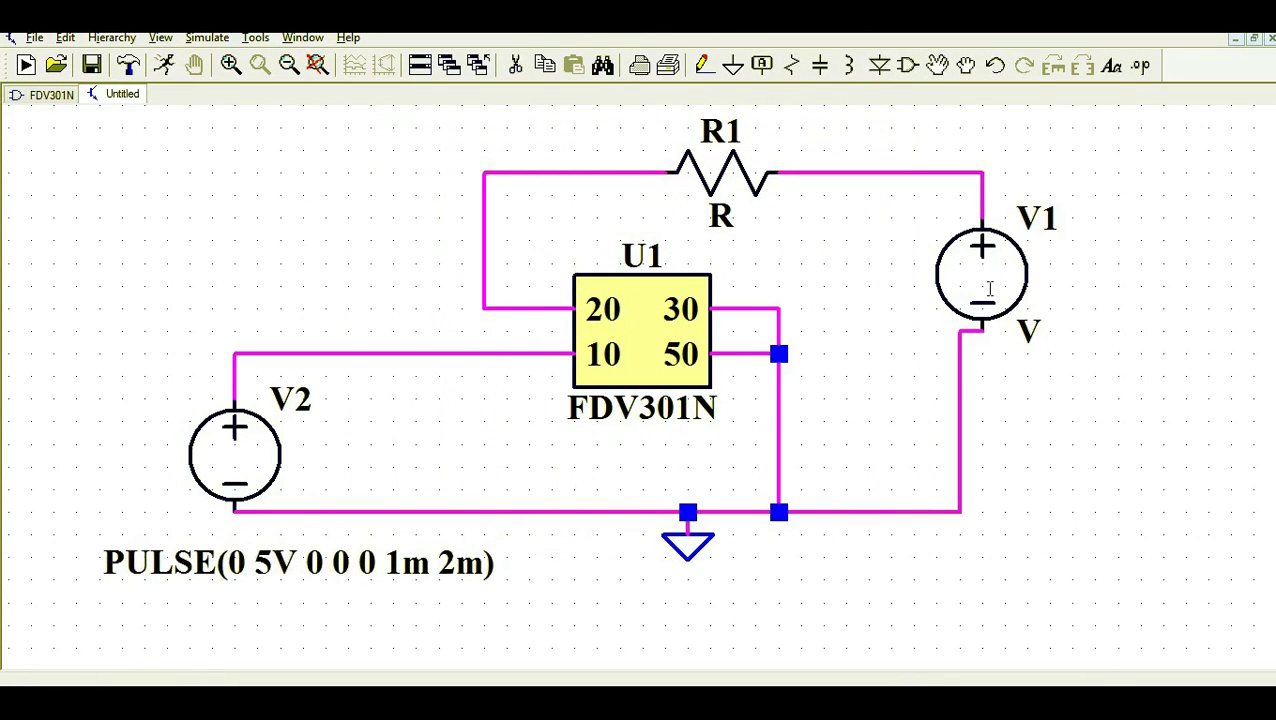
Set the DC value of V1 to 15V and the resistance of R1 to 1k.
right_click(989, 289)
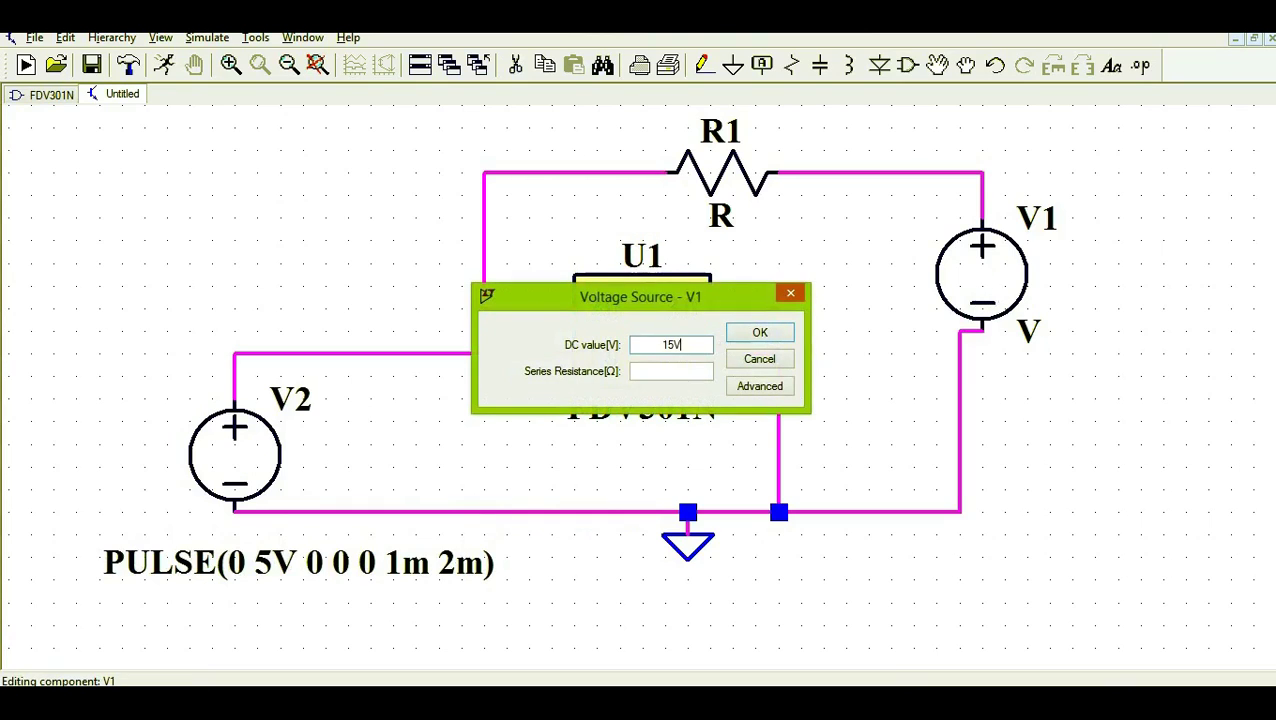
left_click(730, 338)
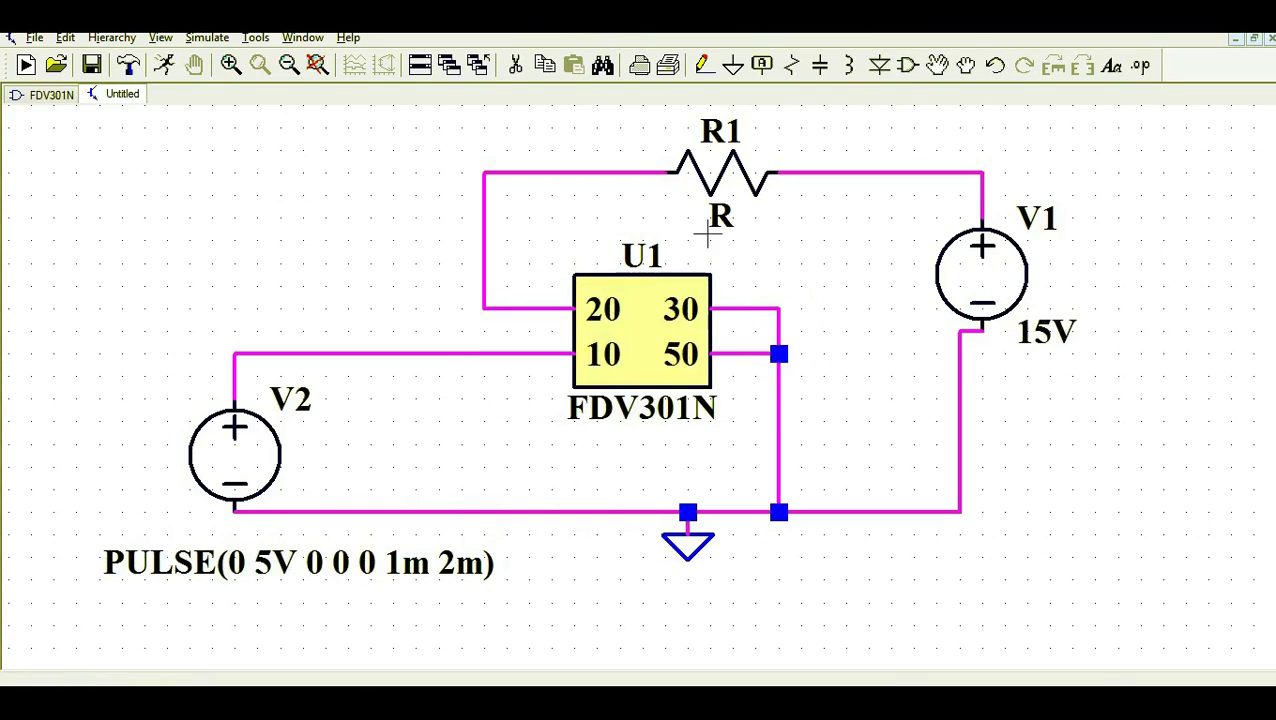
right_click(726, 178)
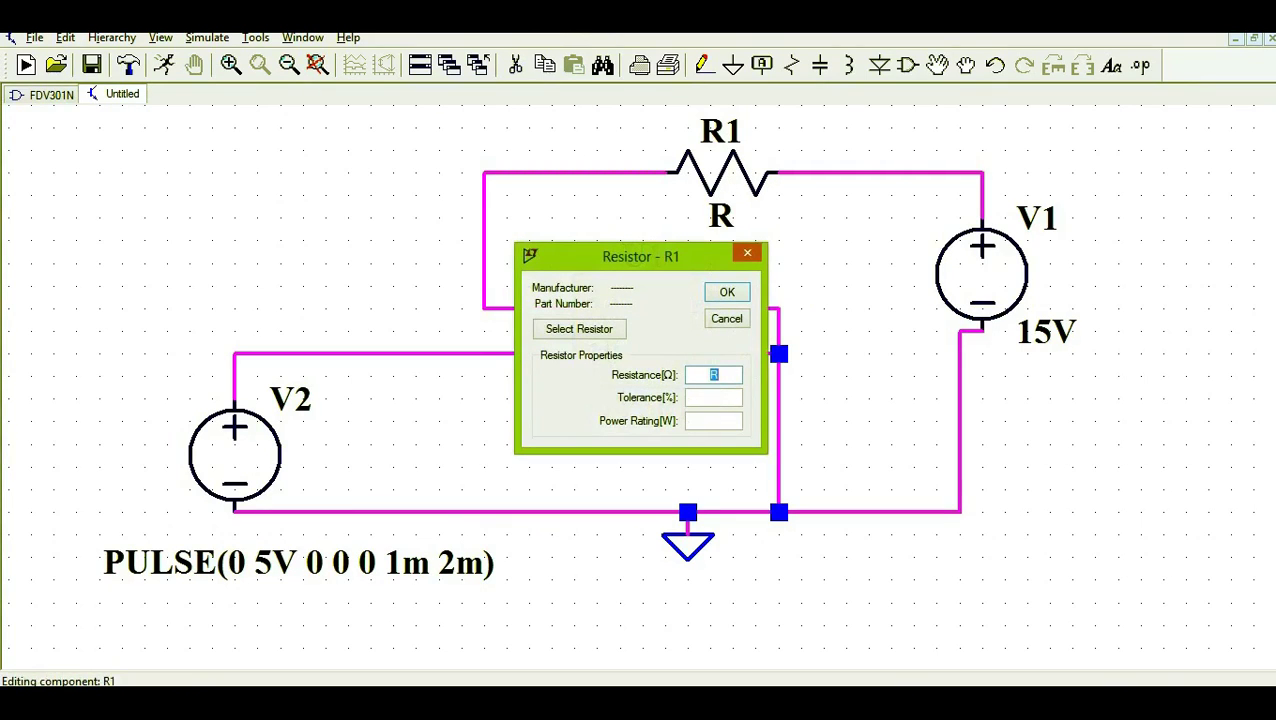
type("1k")
key("Return")
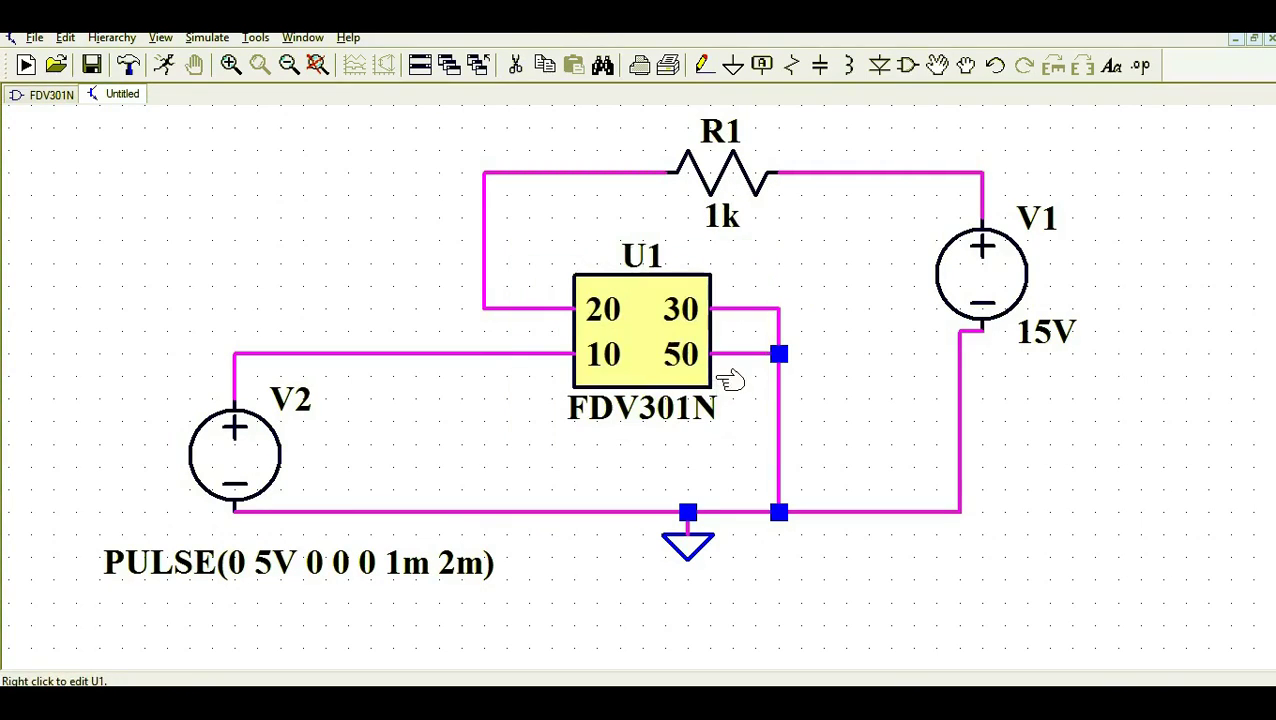
Reopen the FDV301N model netlist, check its pin assignment comment against the symbol, and return to the Draft7 schematic.
left_click(55, 100)
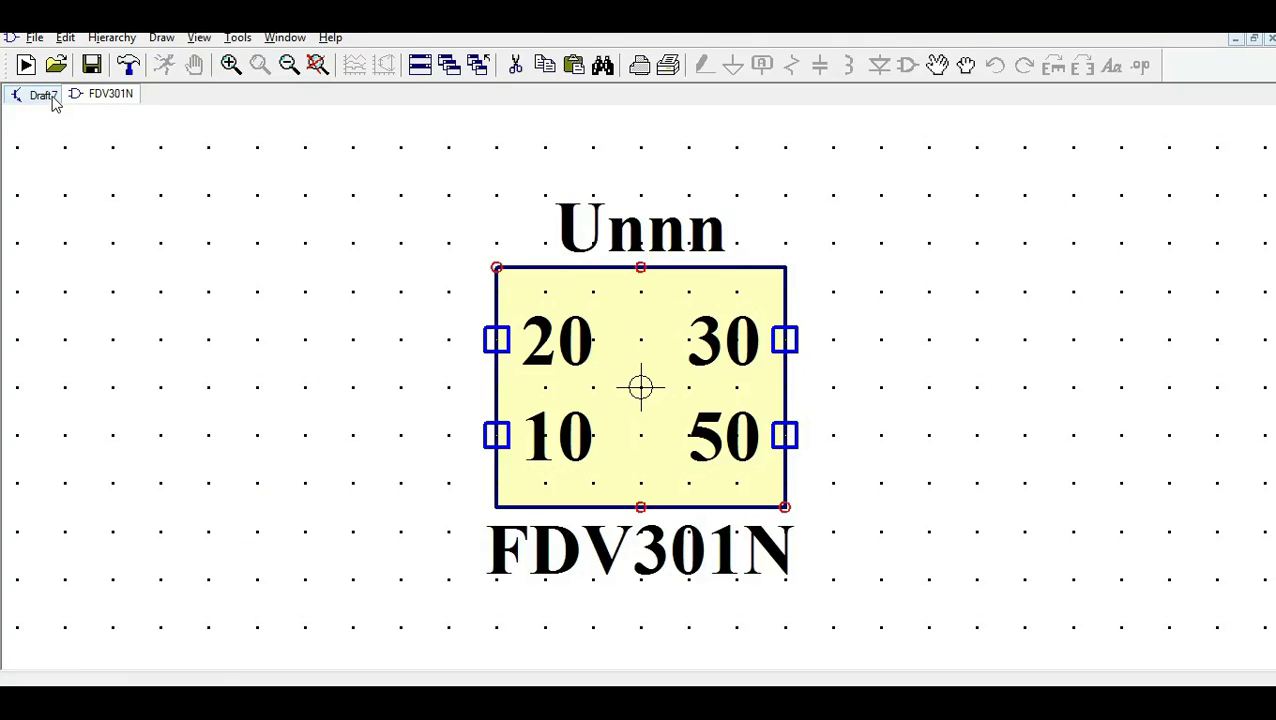
left_click(34, 37)
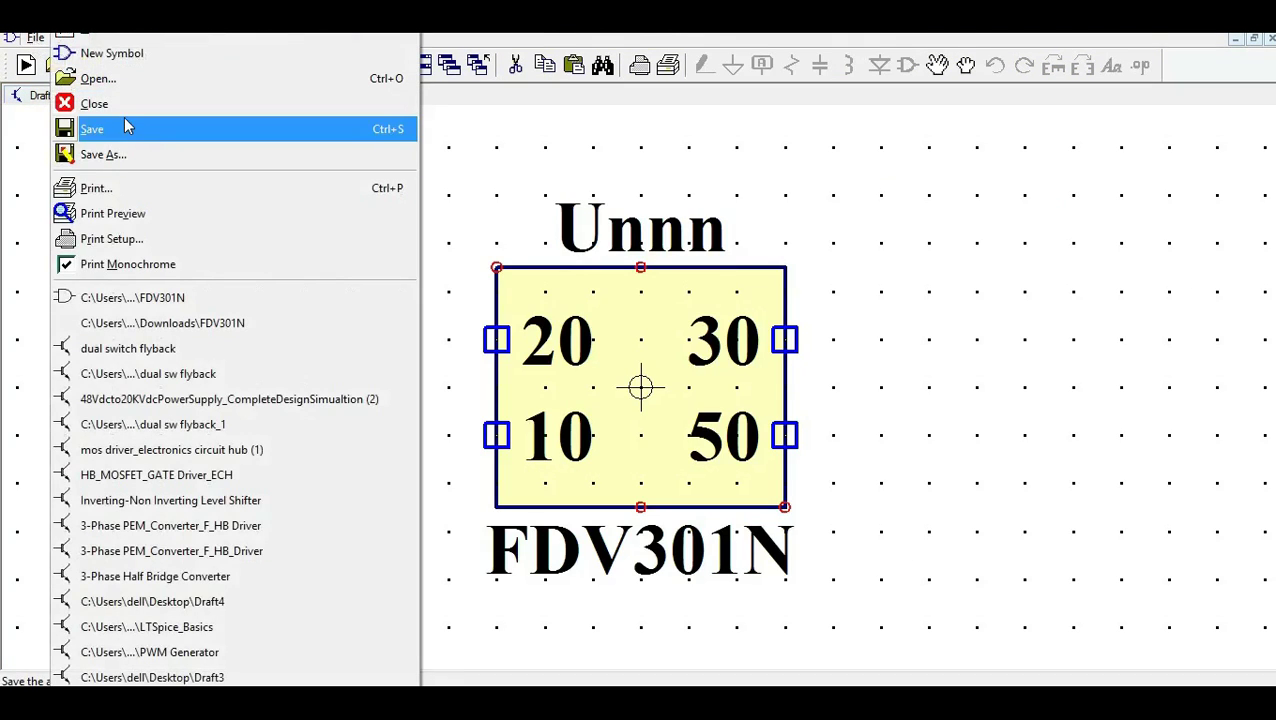
left_click(195, 322)
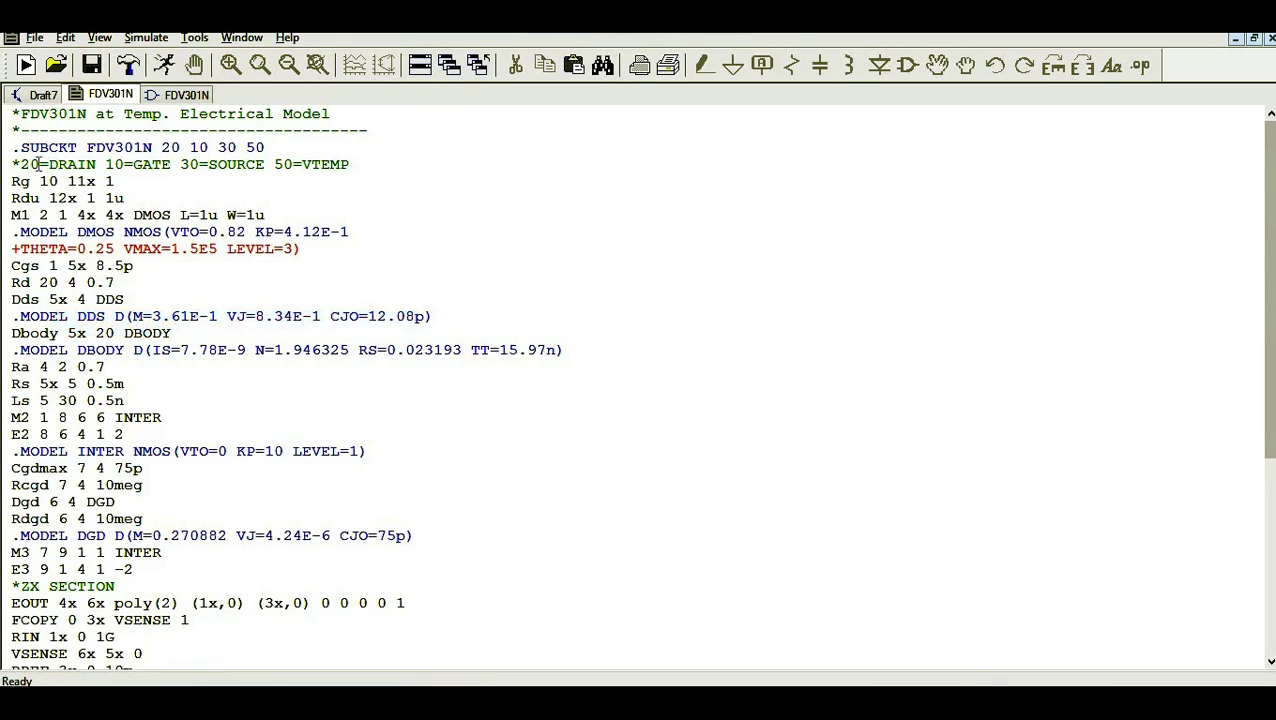
left_click_drag(185, 164, 115, 181)
left_click_drag(360, 164, 20, 164)
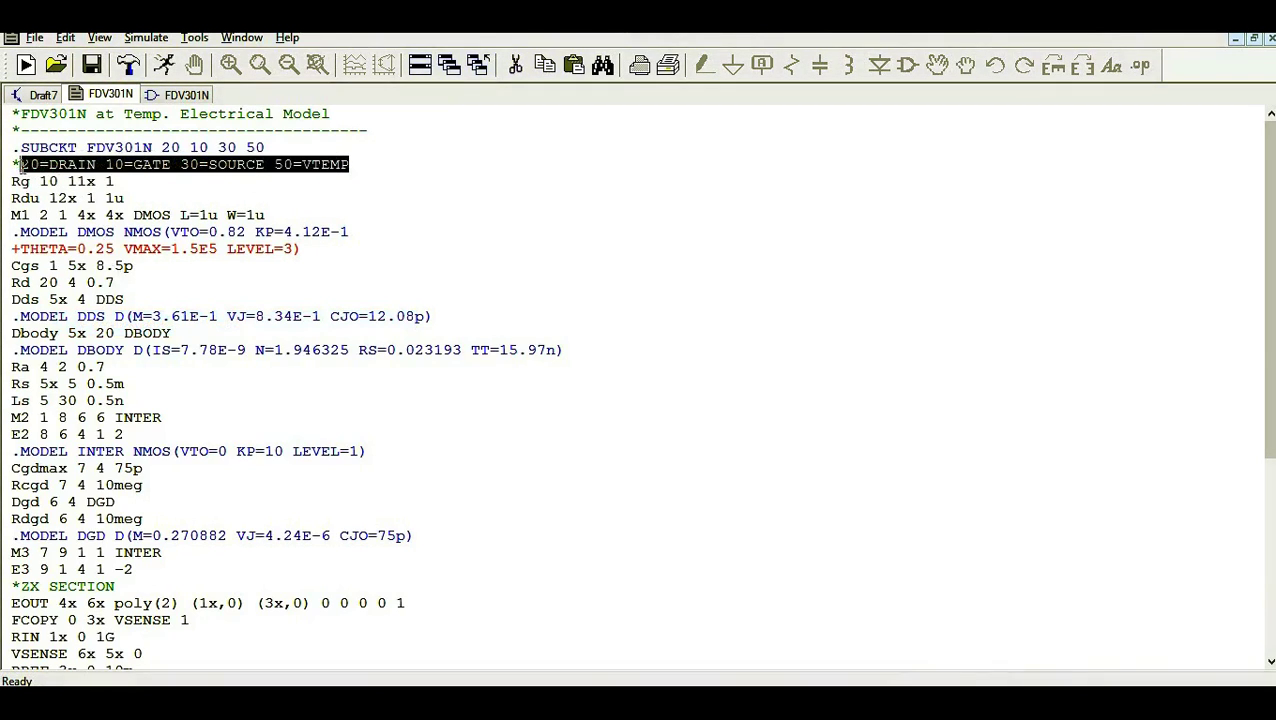
left_click(185, 96)
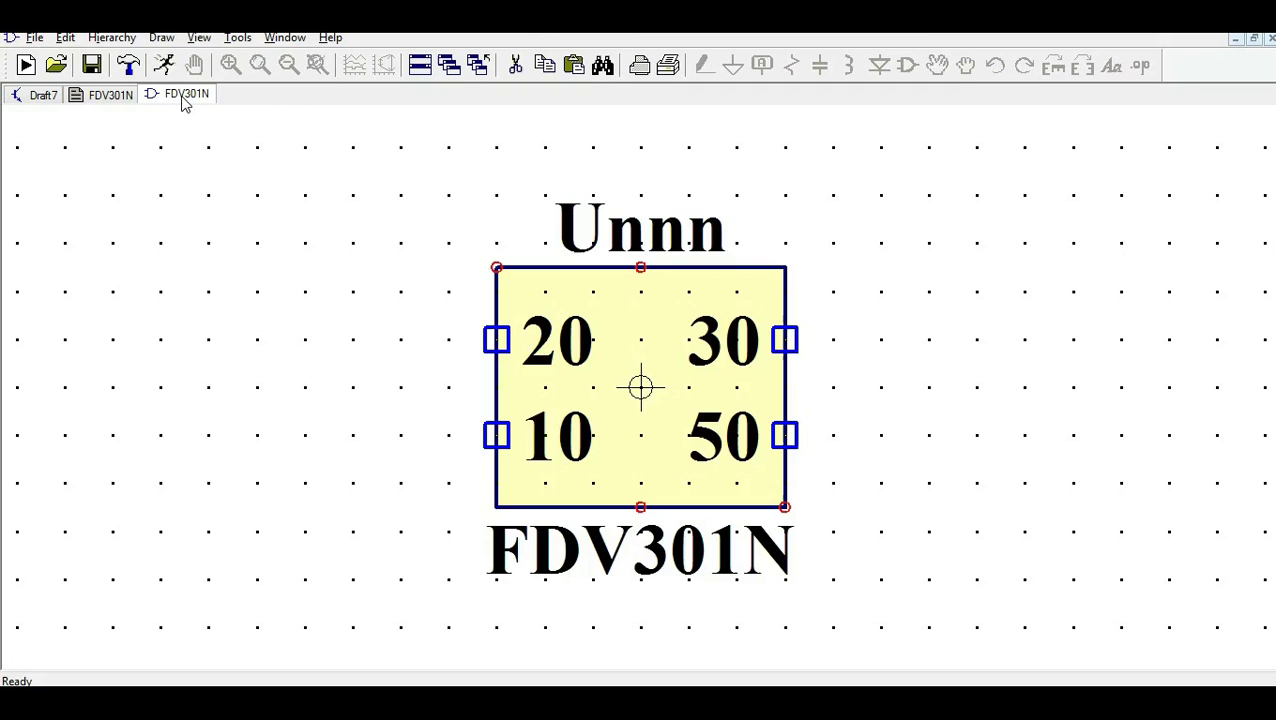
left_click(88, 94)
left_click(48, 95)
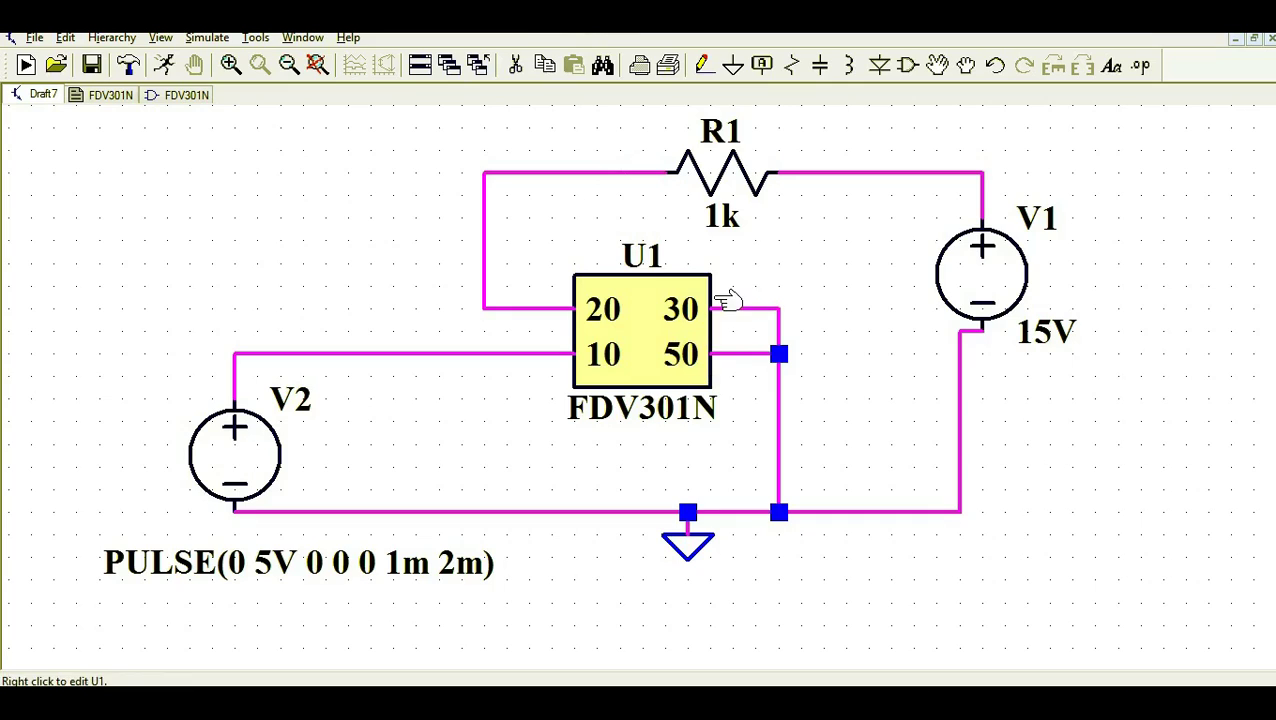
Run a transient simulation of the schematic with a stop time of 5m.
left_click(163, 65)
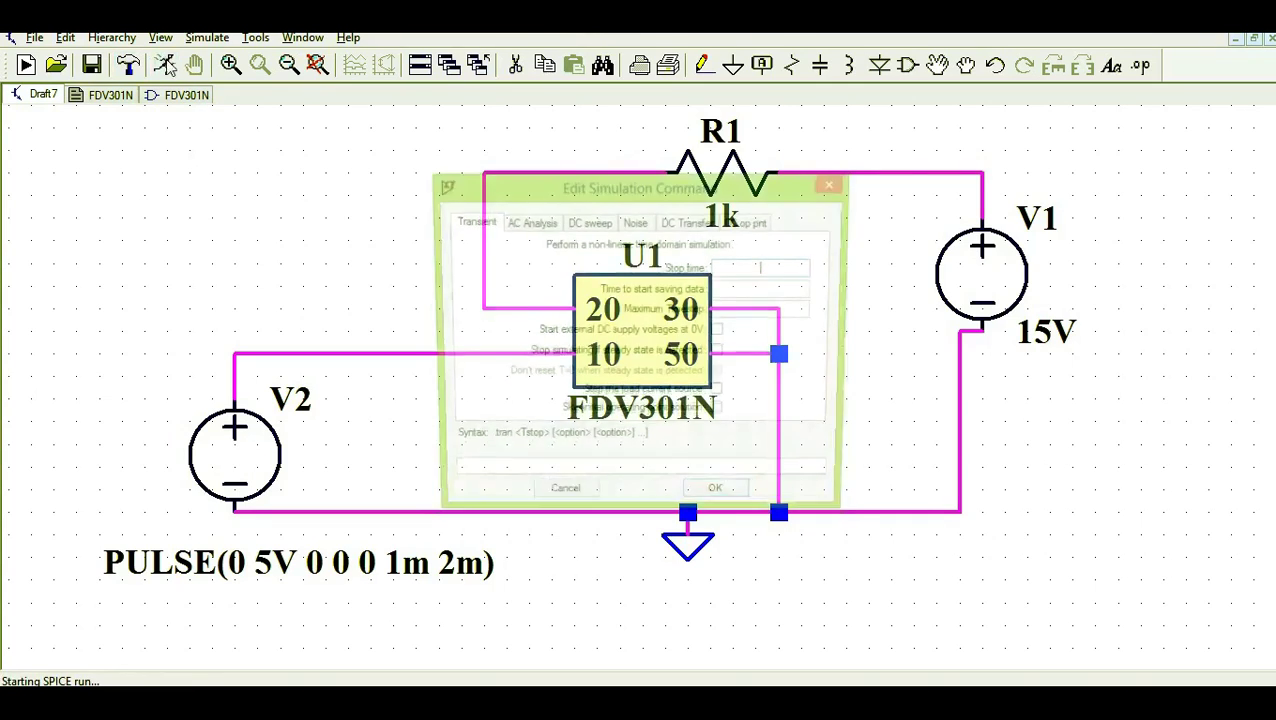
type("5m")
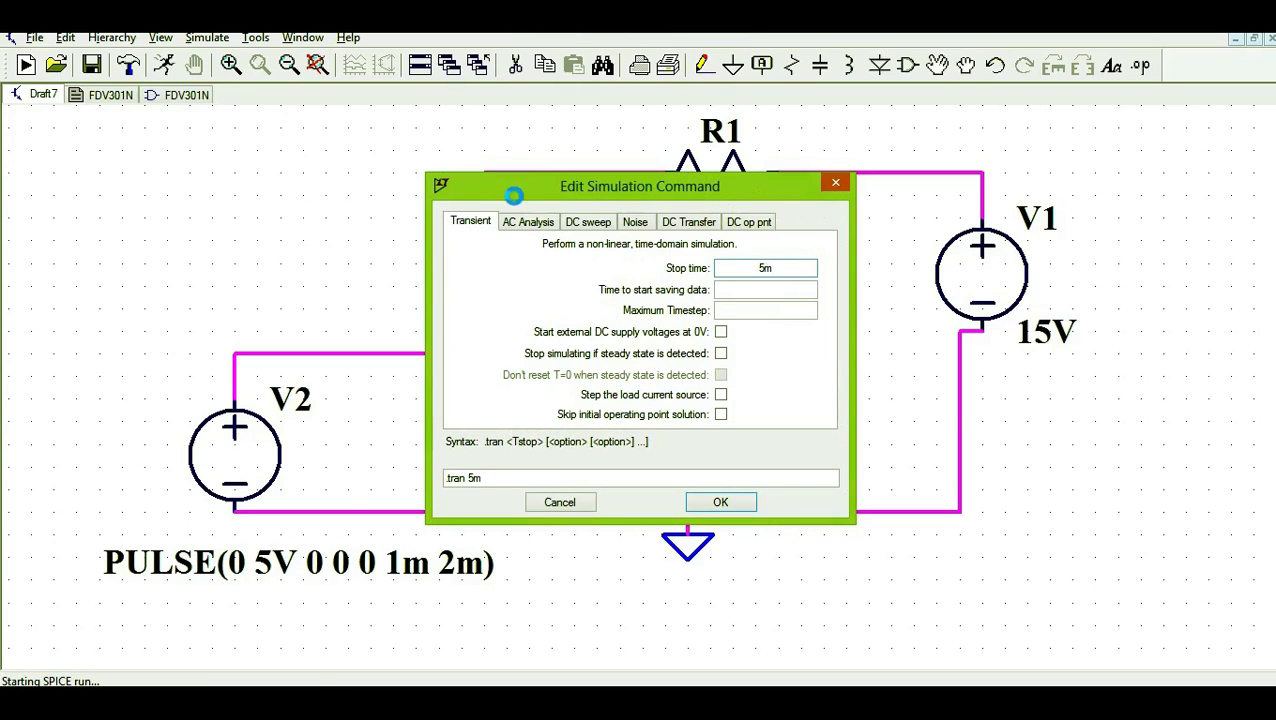
key("Return")
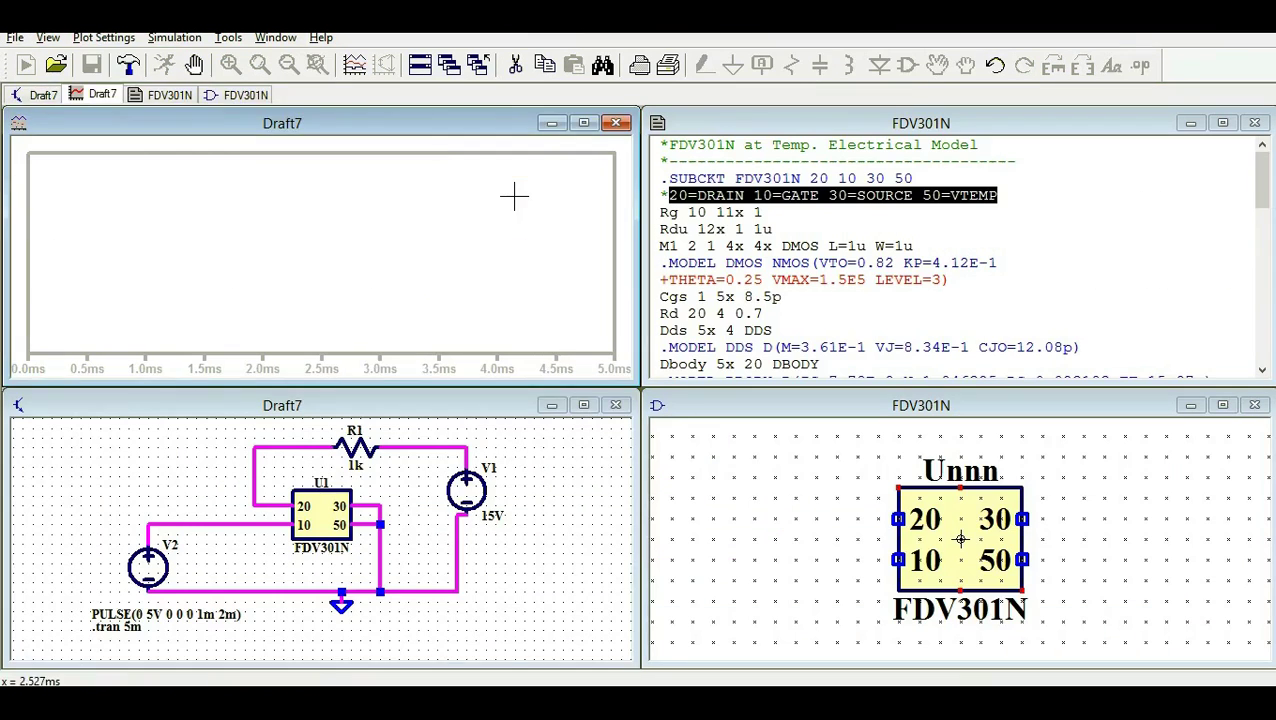
Plot the gate voltage from V2 and the drain voltage at R1 and U1, and enlarge the schematic window.
left_click(196, 520)
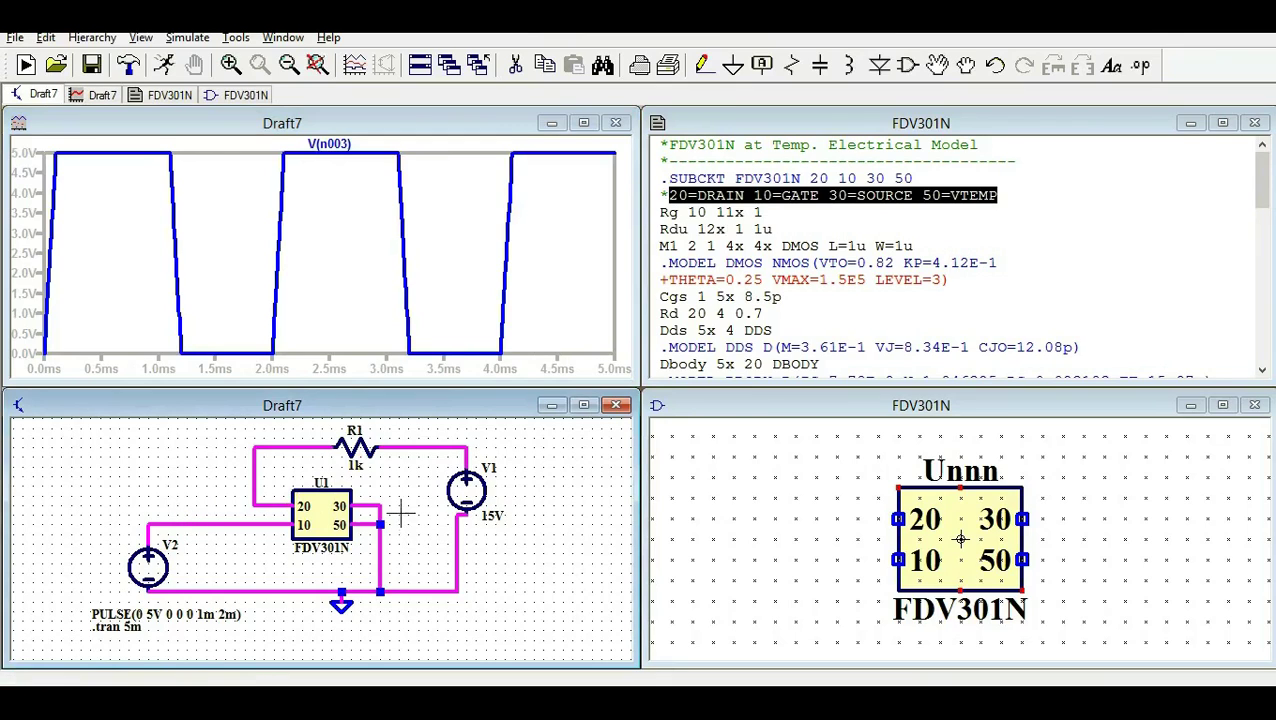
left_click(316, 434)
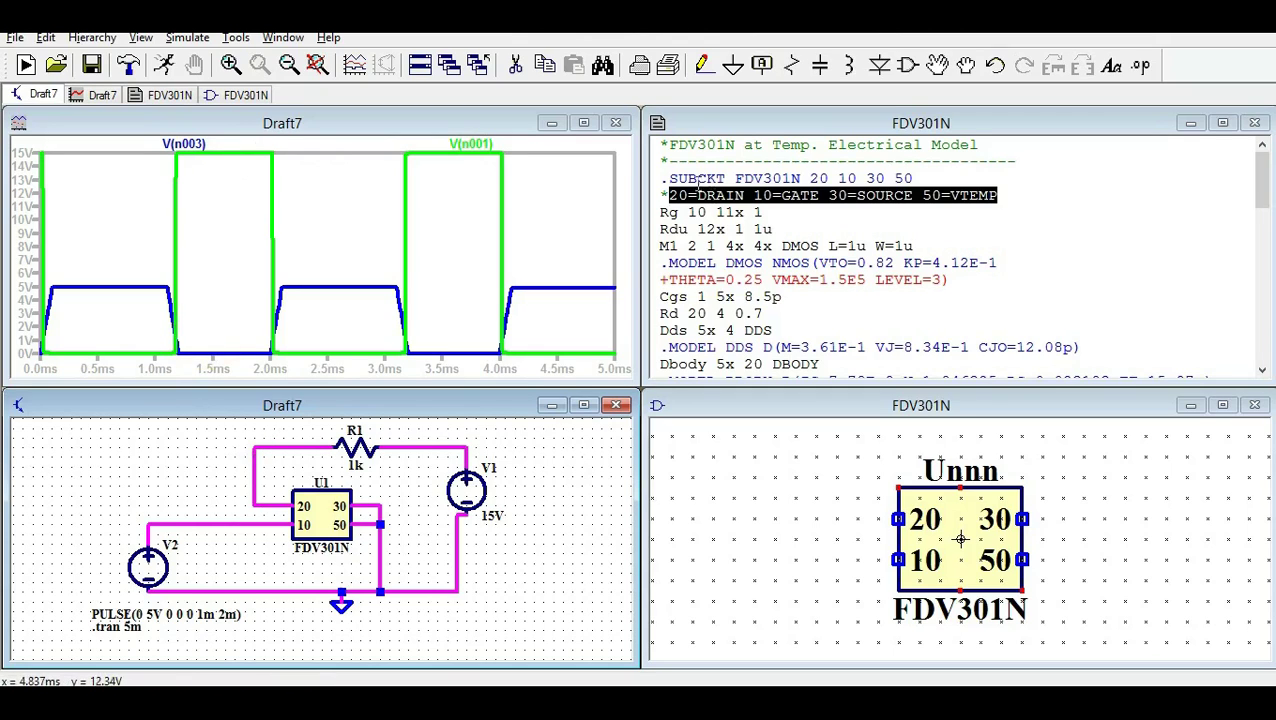
left_click(584, 406)
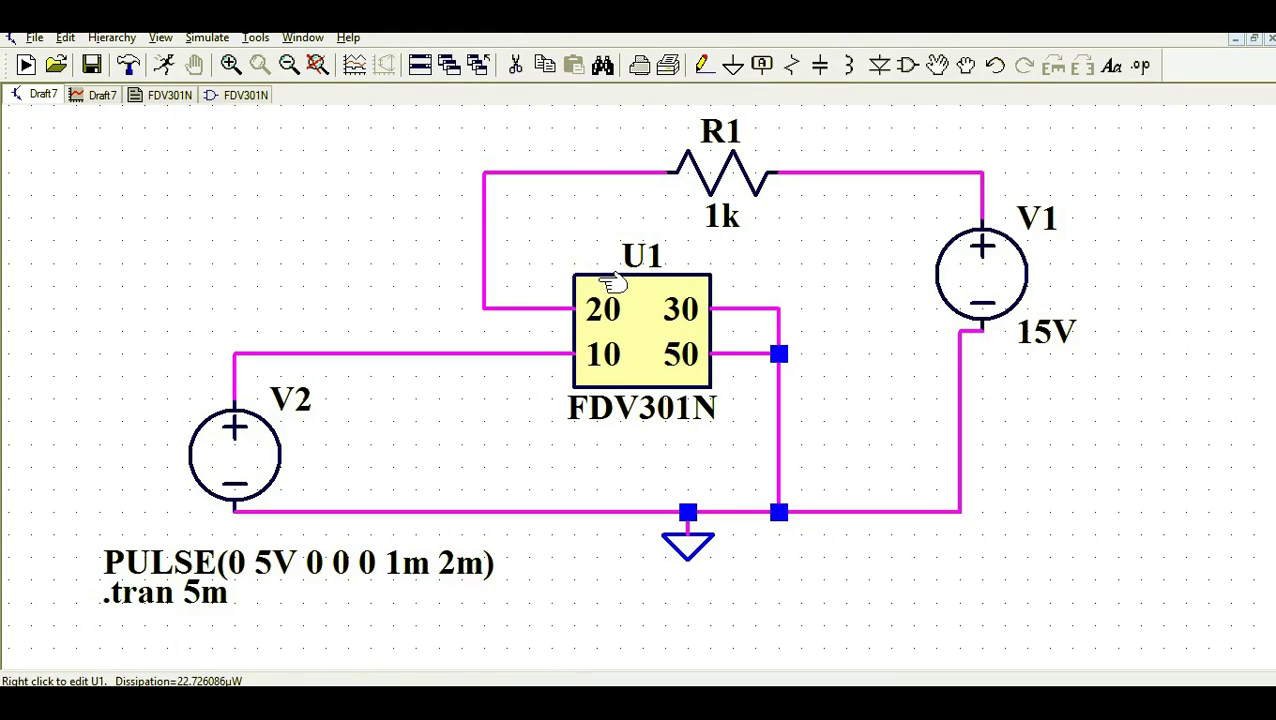
Close the FDV301N netlist, the FDV301N symbol and the Draft7 waveform window.
left_click(158, 100)
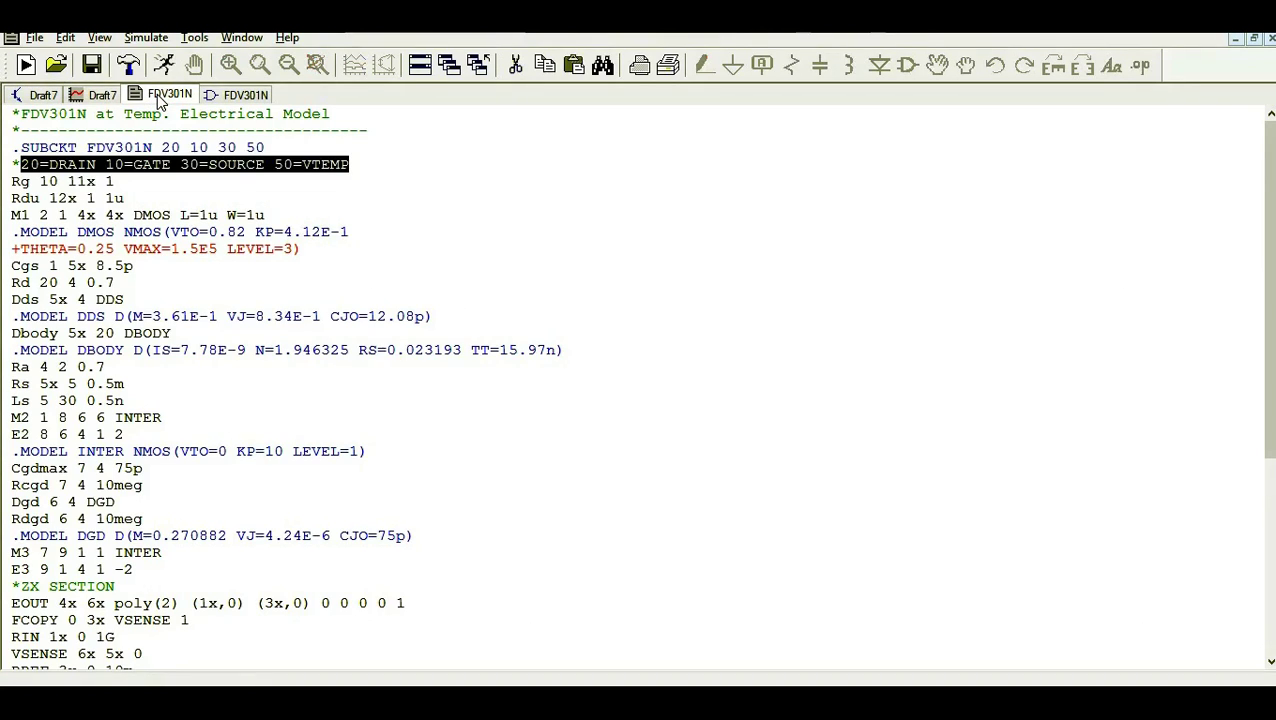
right_click(158, 100)
left_click(200, 131)
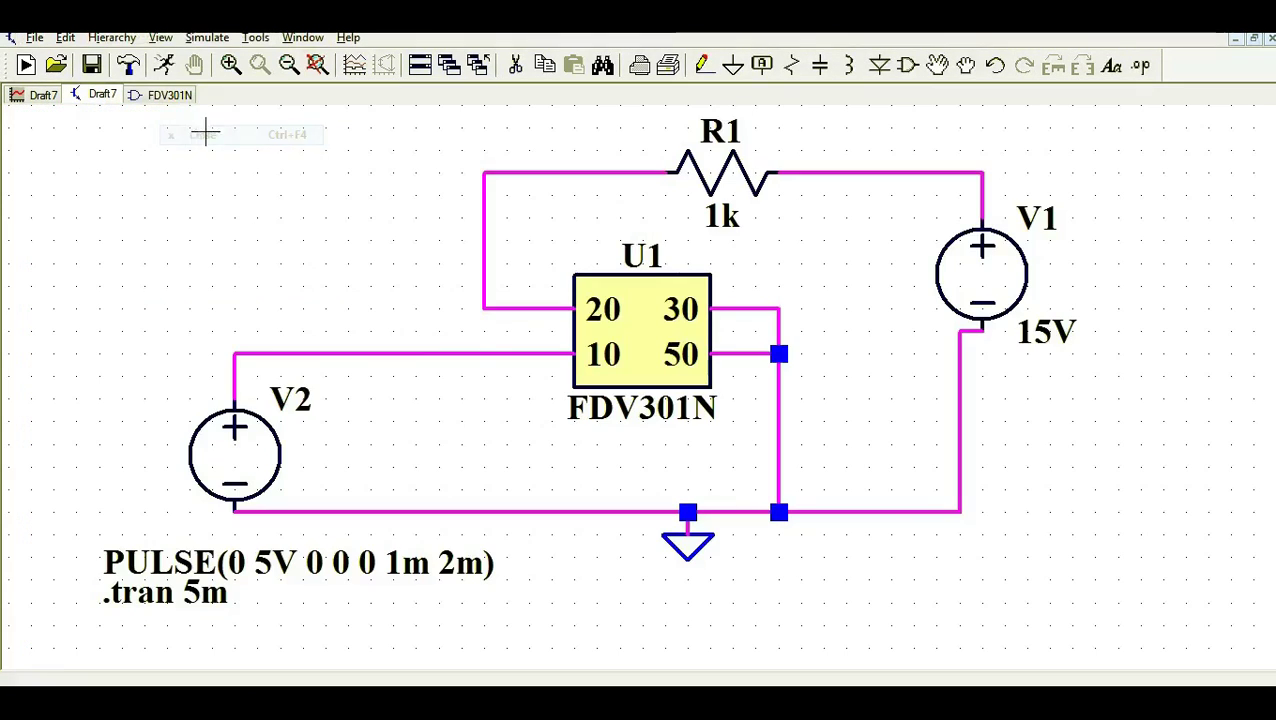
left_click(168, 96)
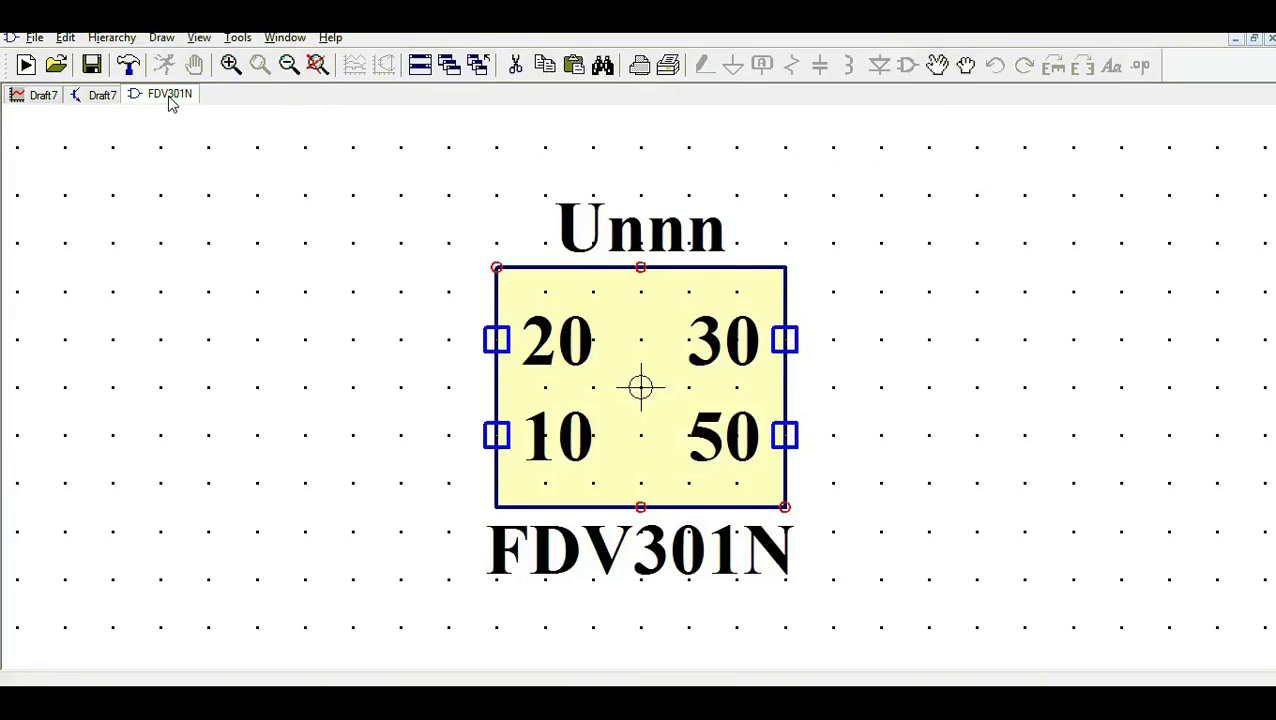
right_click(170, 100)
left_click(205, 133)
left_click(105, 100)
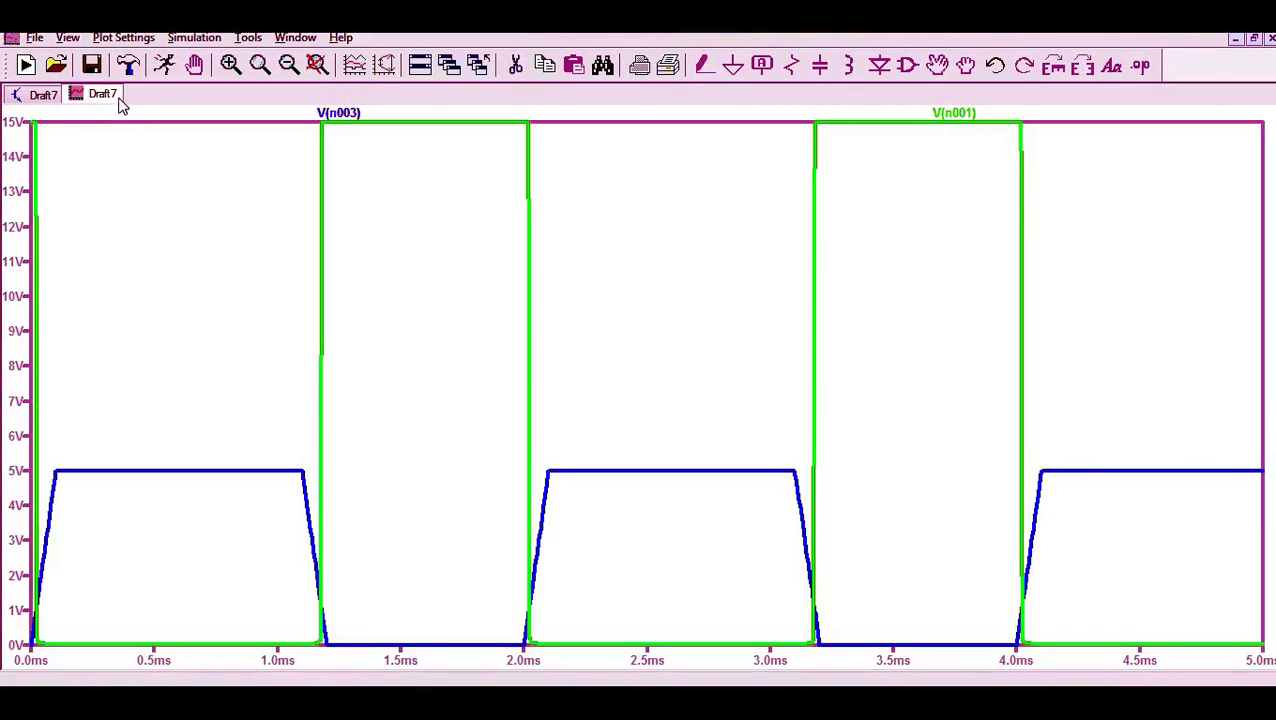
left_click(47, 96)
left_click(103, 95)
right_click(115, 98)
left_click(174, 135)
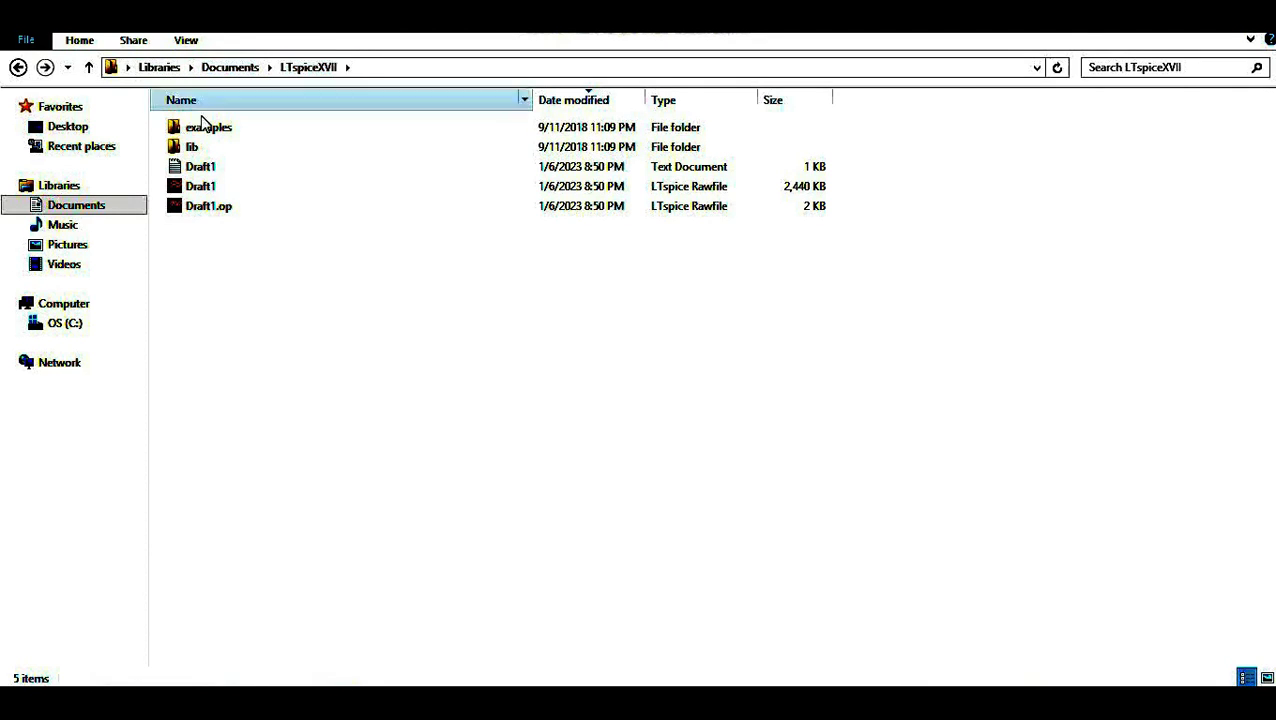
In File Explorer, open the AutoGenerated symbol folder under lib and sym of LTspiceXVII.
double_click(196, 147)
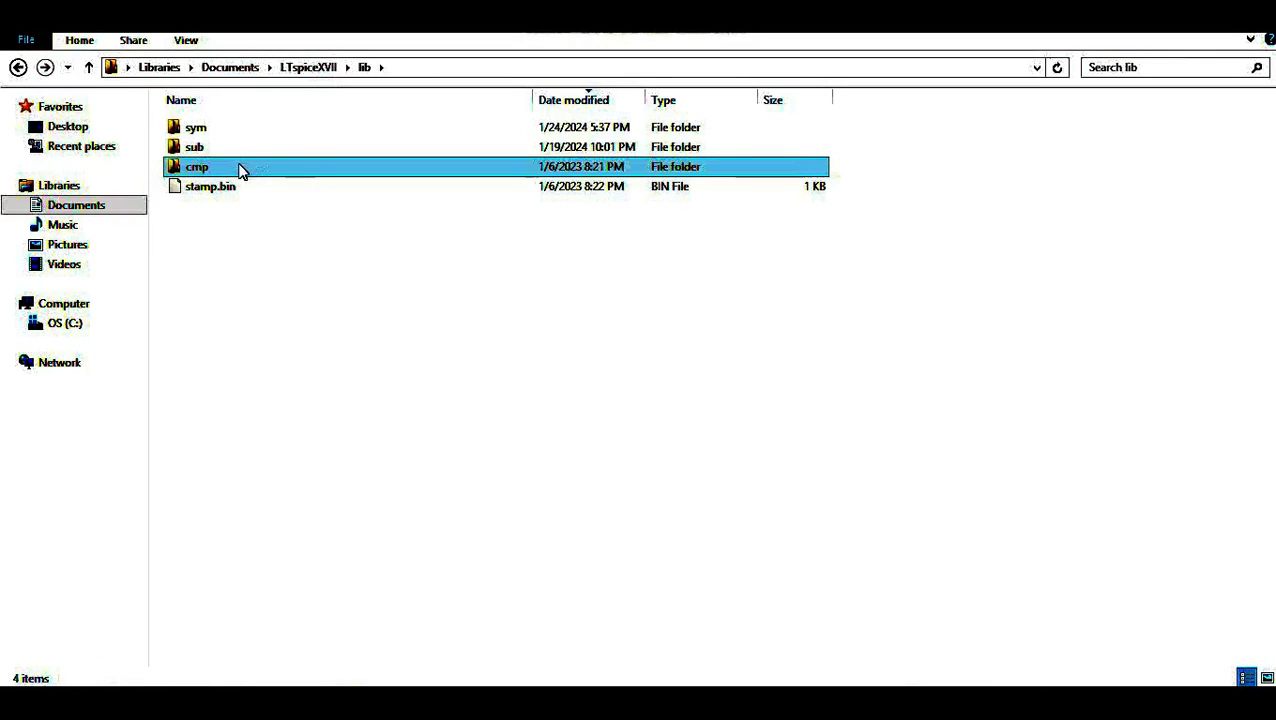
double_click(226, 131)
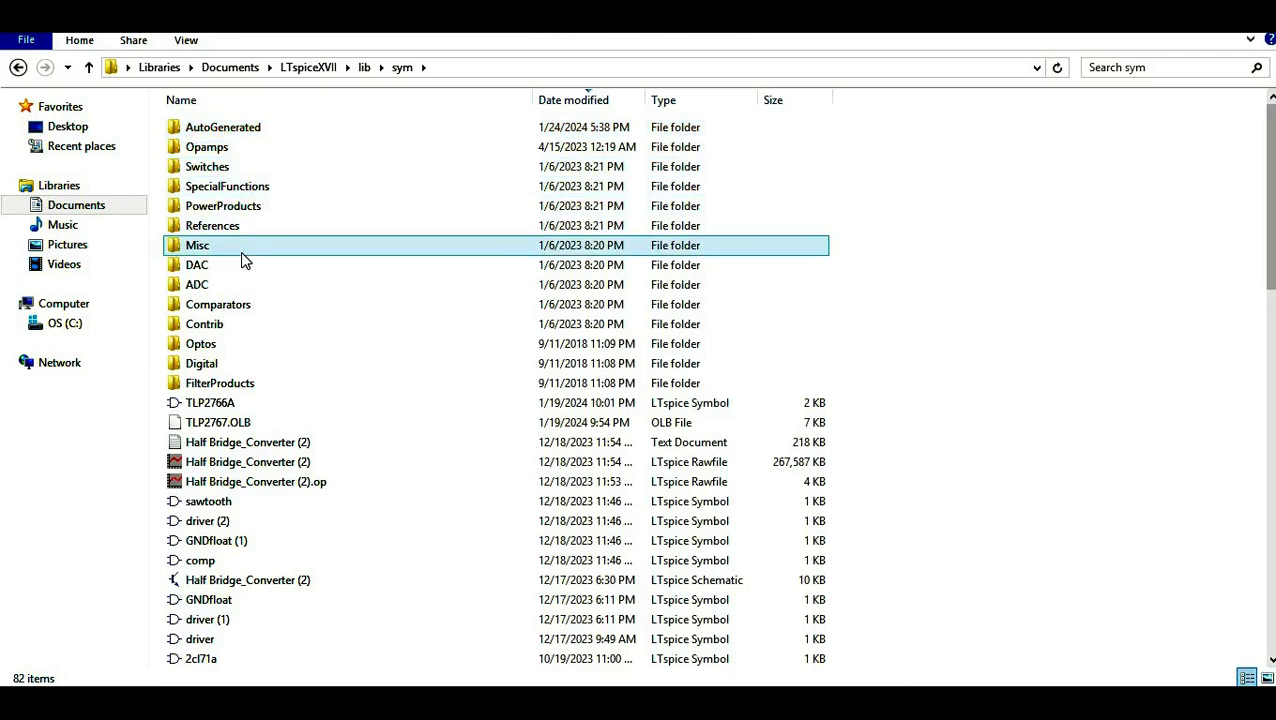
double_click(266, 134)
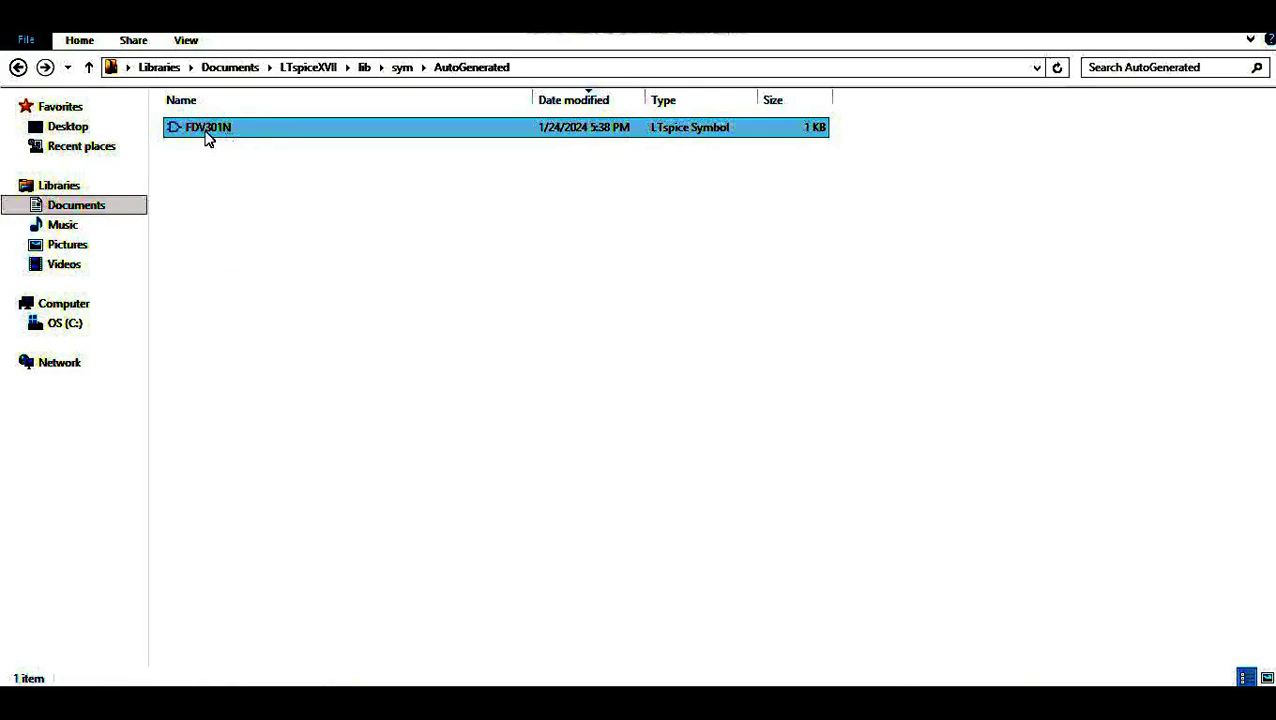
Open the FDV301N symbol file in Notepad, move its window aside and highlight the RECTANGLE line.
double_click(208, 140)
left_click(224, 136)
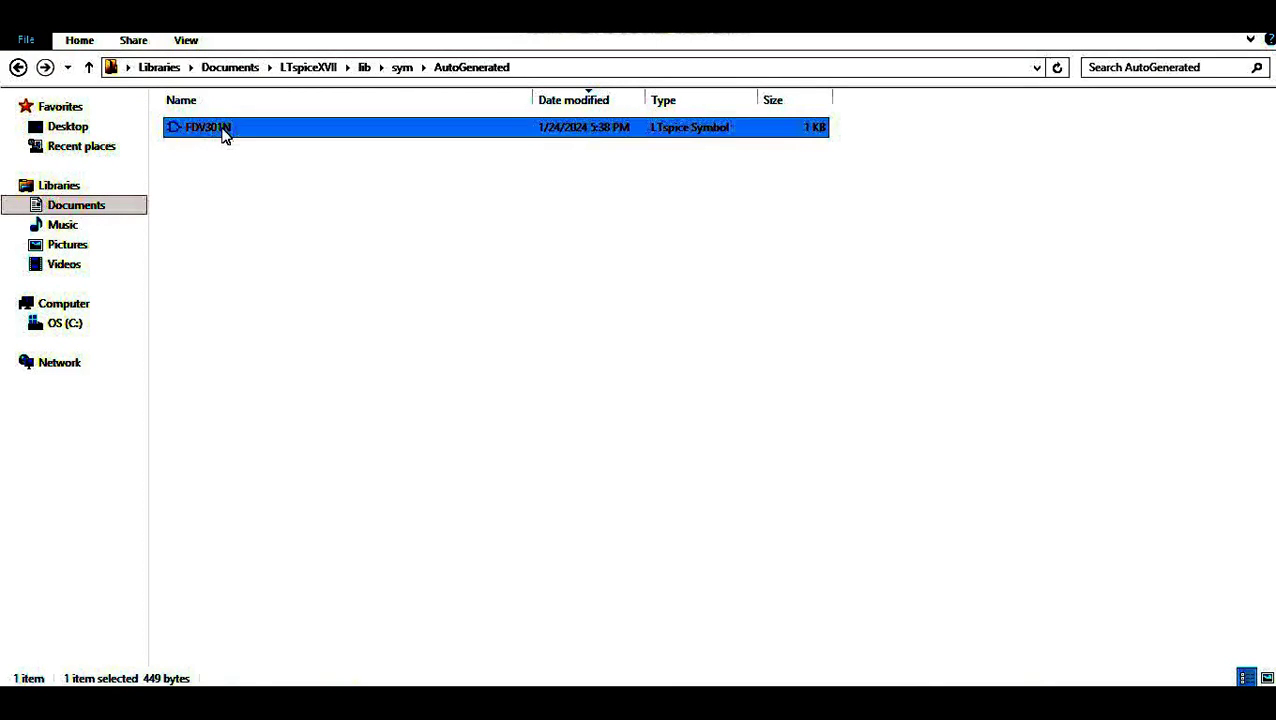
right_click(226, 140)
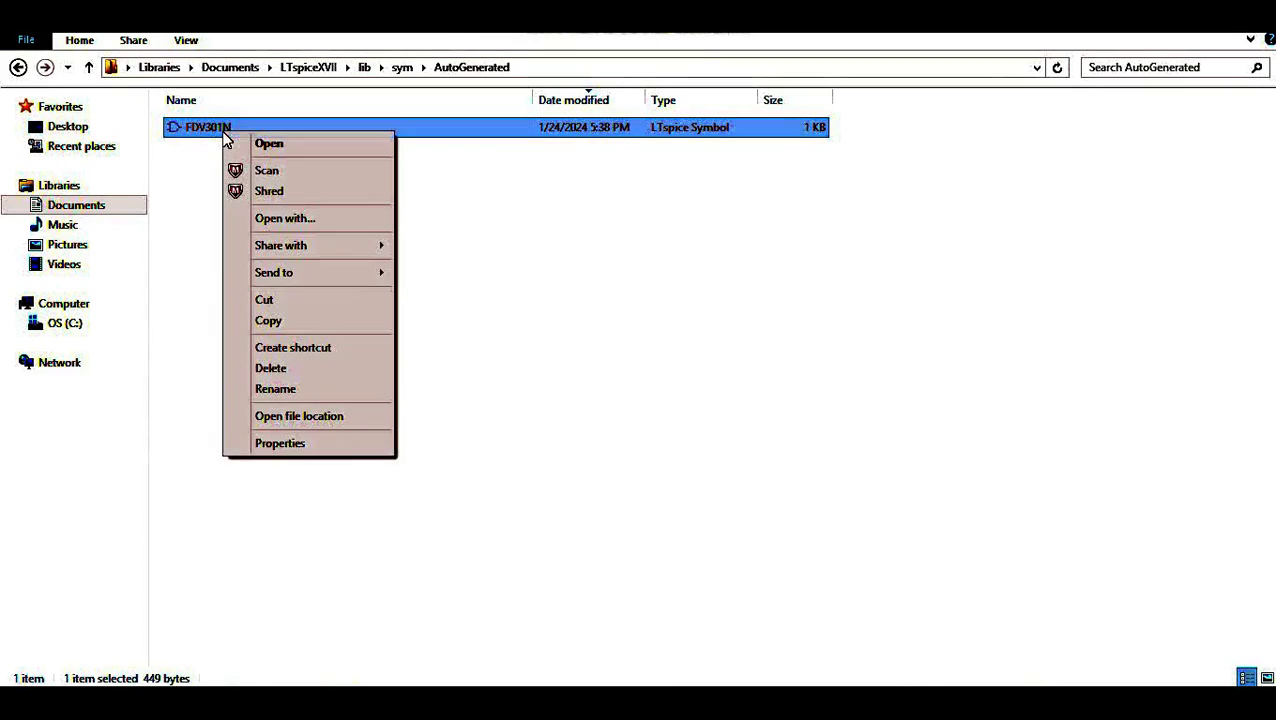
left_click(299, 219)
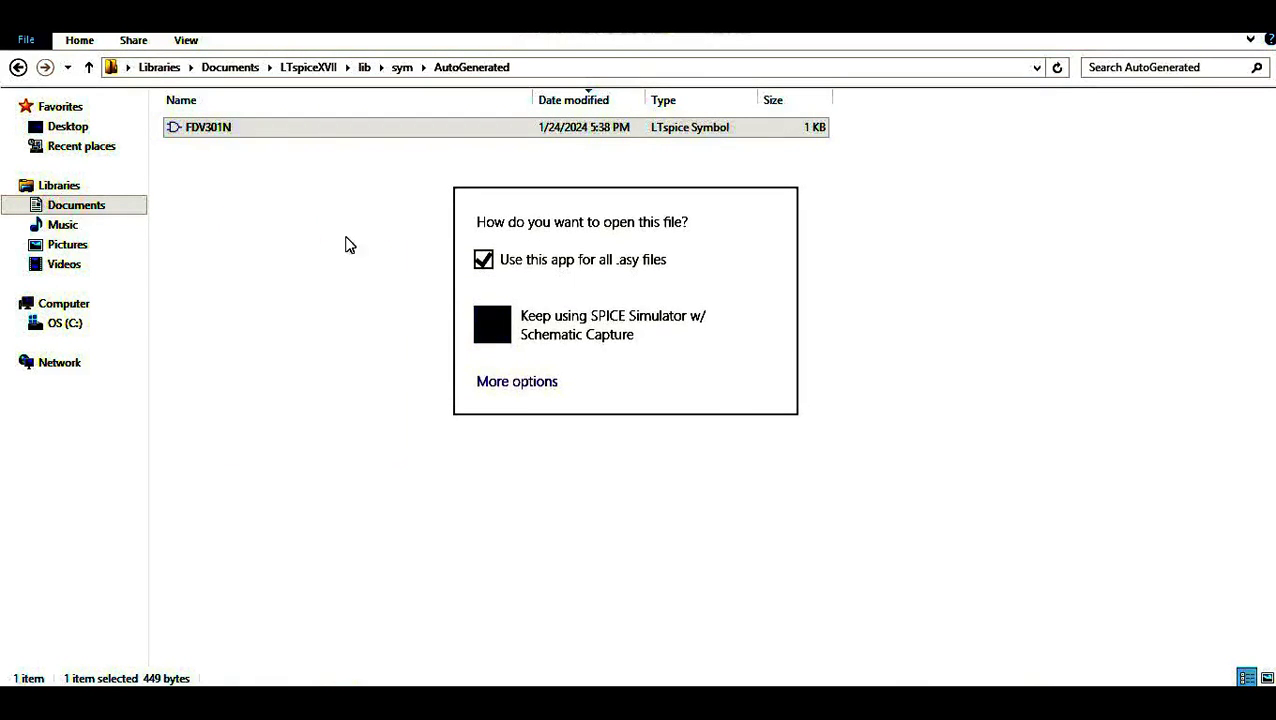
left_click(513, 383)
left_click(576, 490)
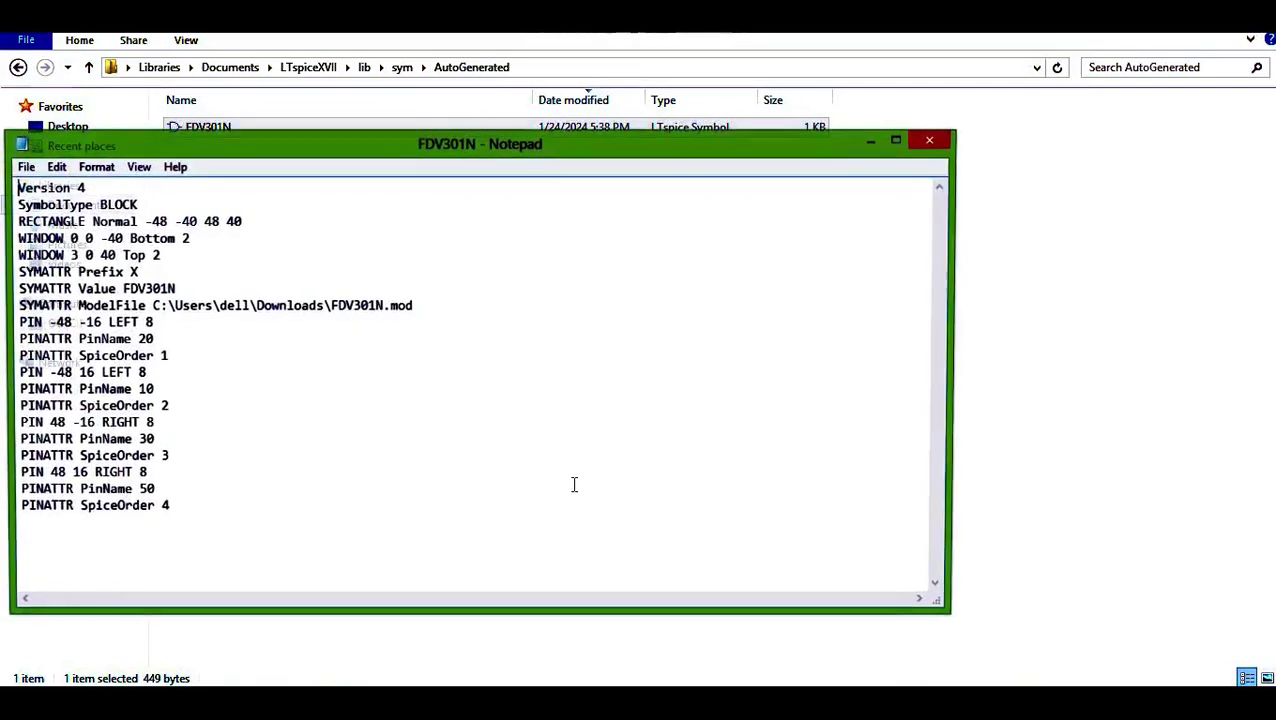
left_click_drag(270, 153, 715, 127)
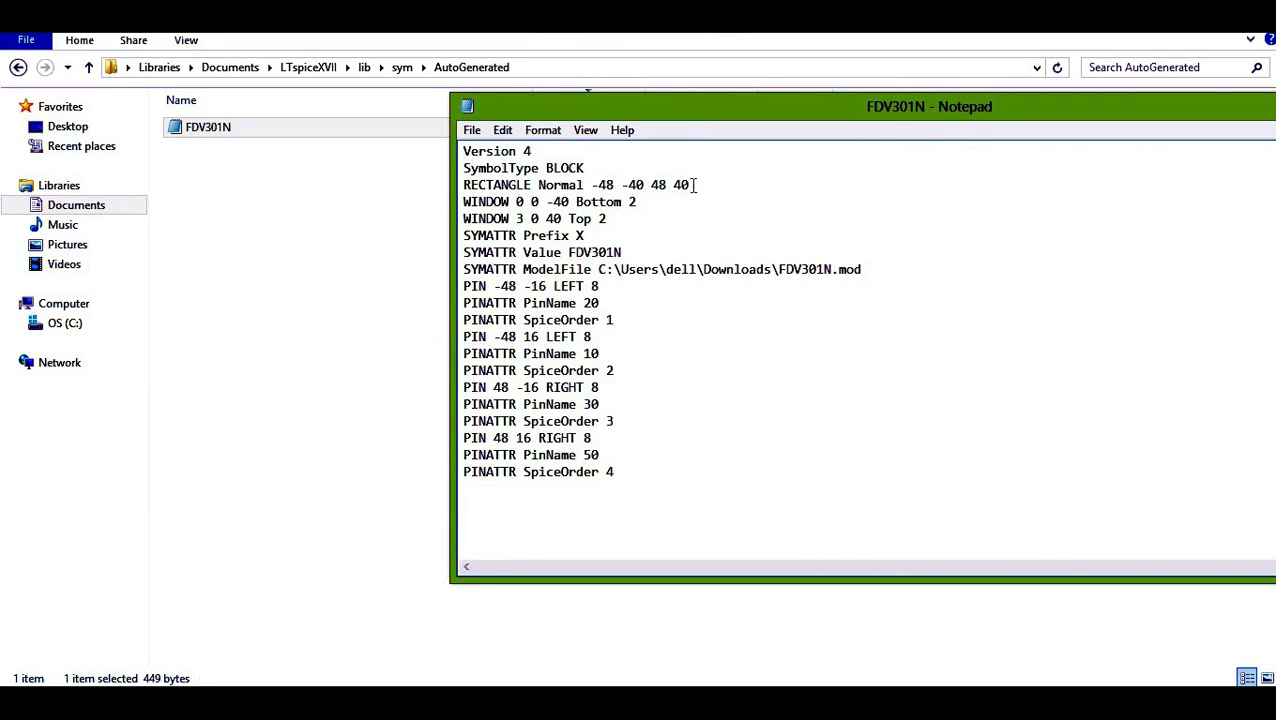
left_click_drag(695, 185, 470, 188)
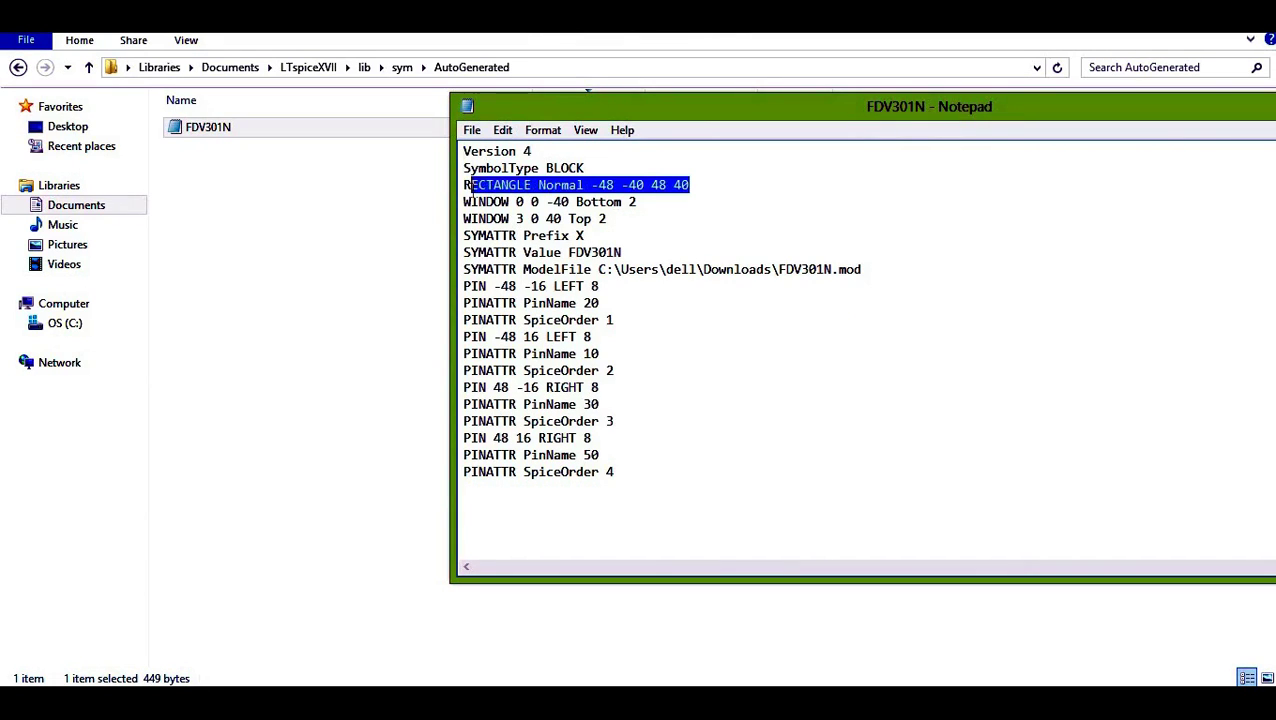
Find the nmos symbol file in the sym folder, examine its LINE coordinates and pin definitions as text, and close it.
left_click(400, 70)
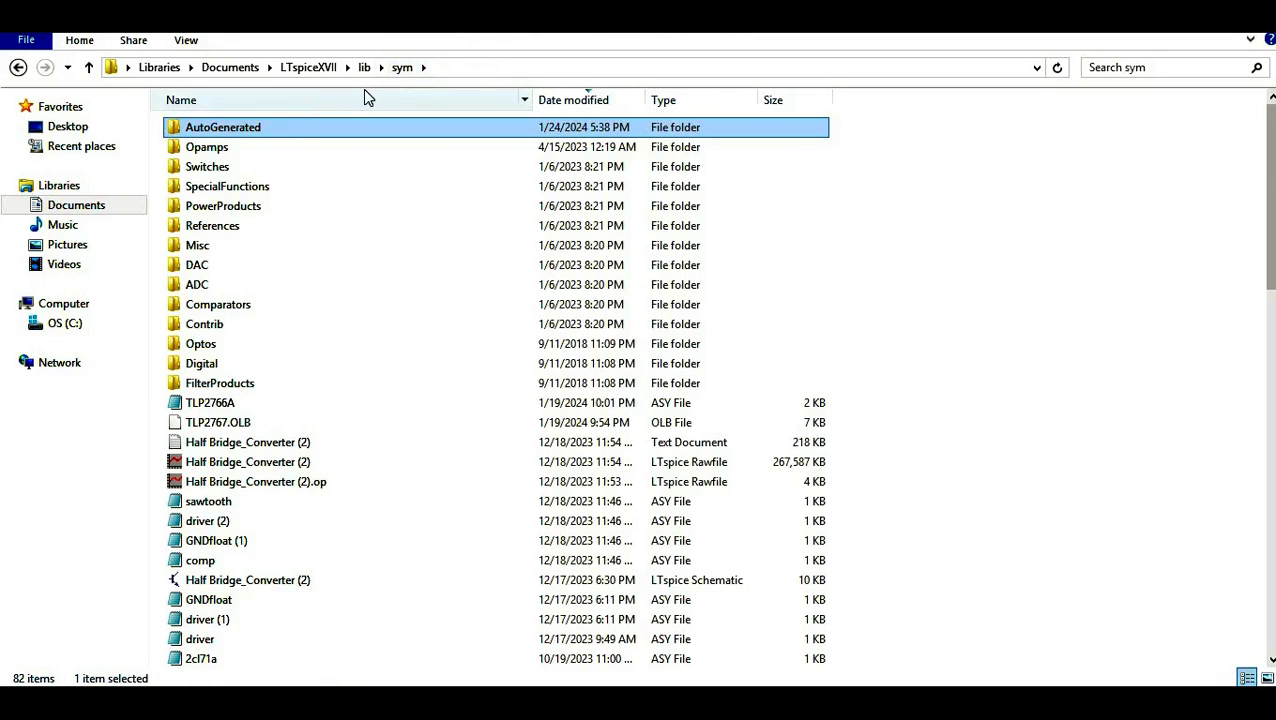
scroll(262, 556, "down", 5)
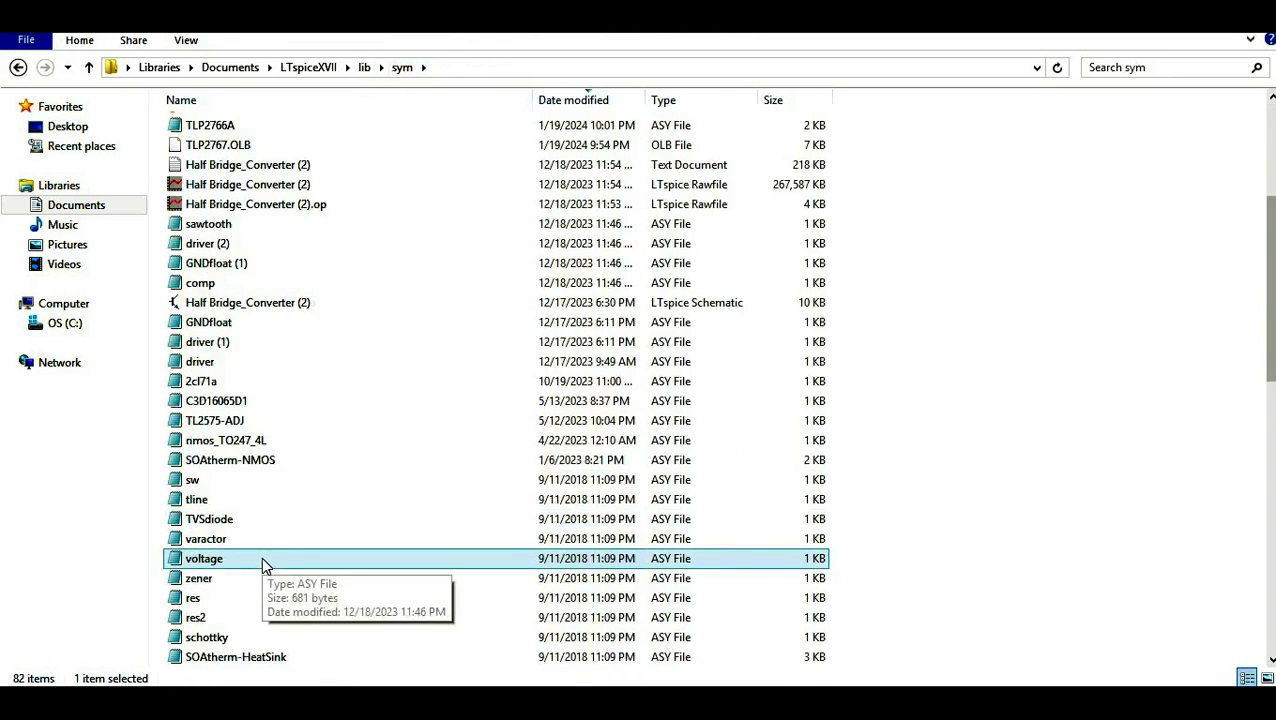
scroll(261, 556, "down", 13)
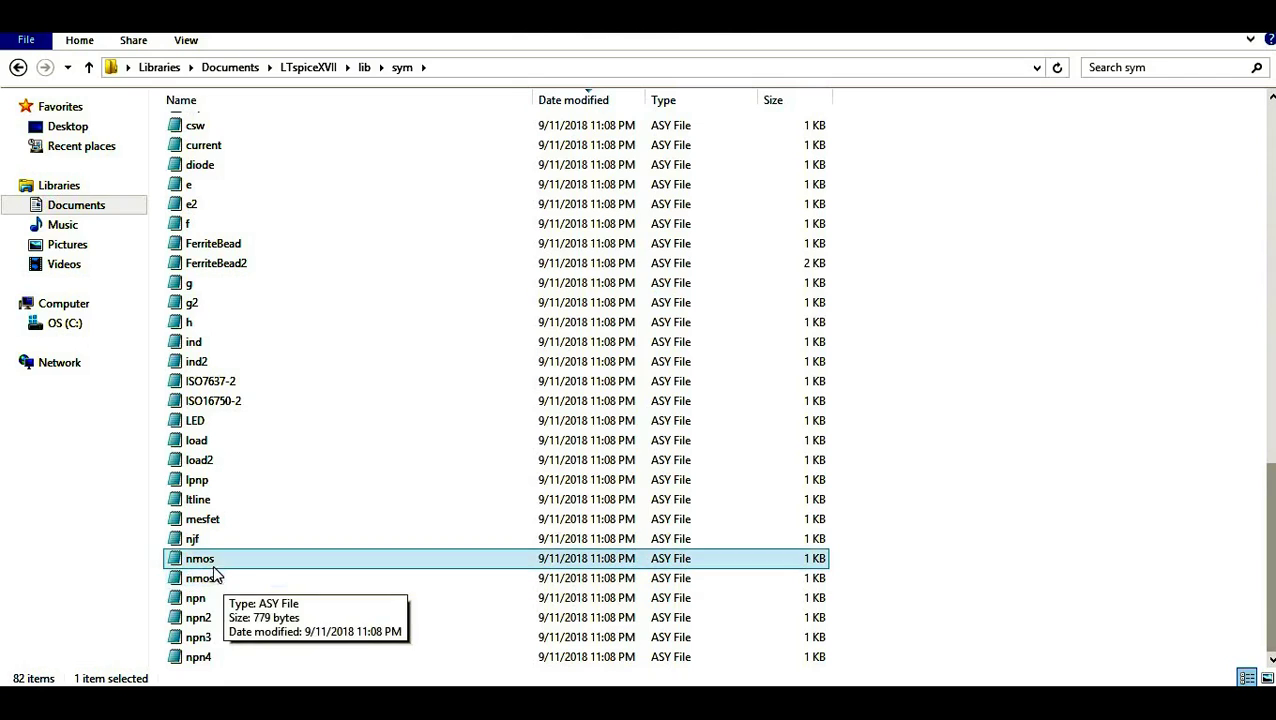
double_click(213, 564)
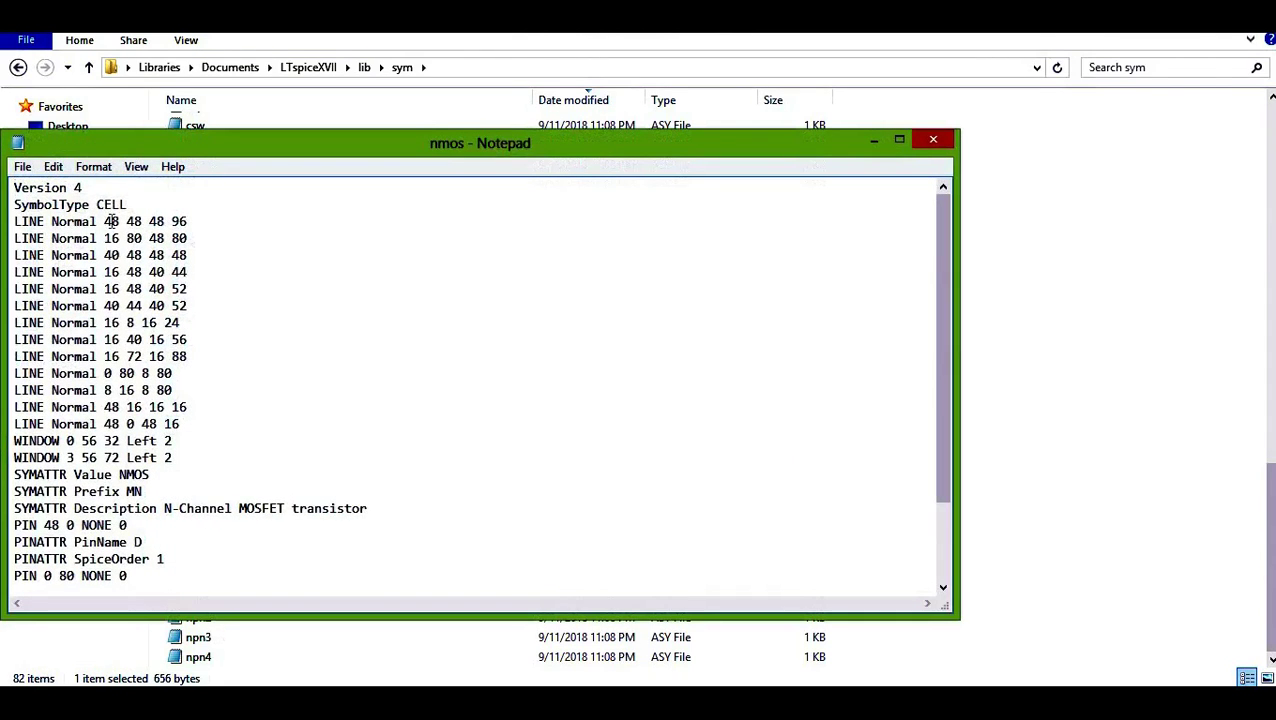
left_click_drag(104, 221, 187, 221)
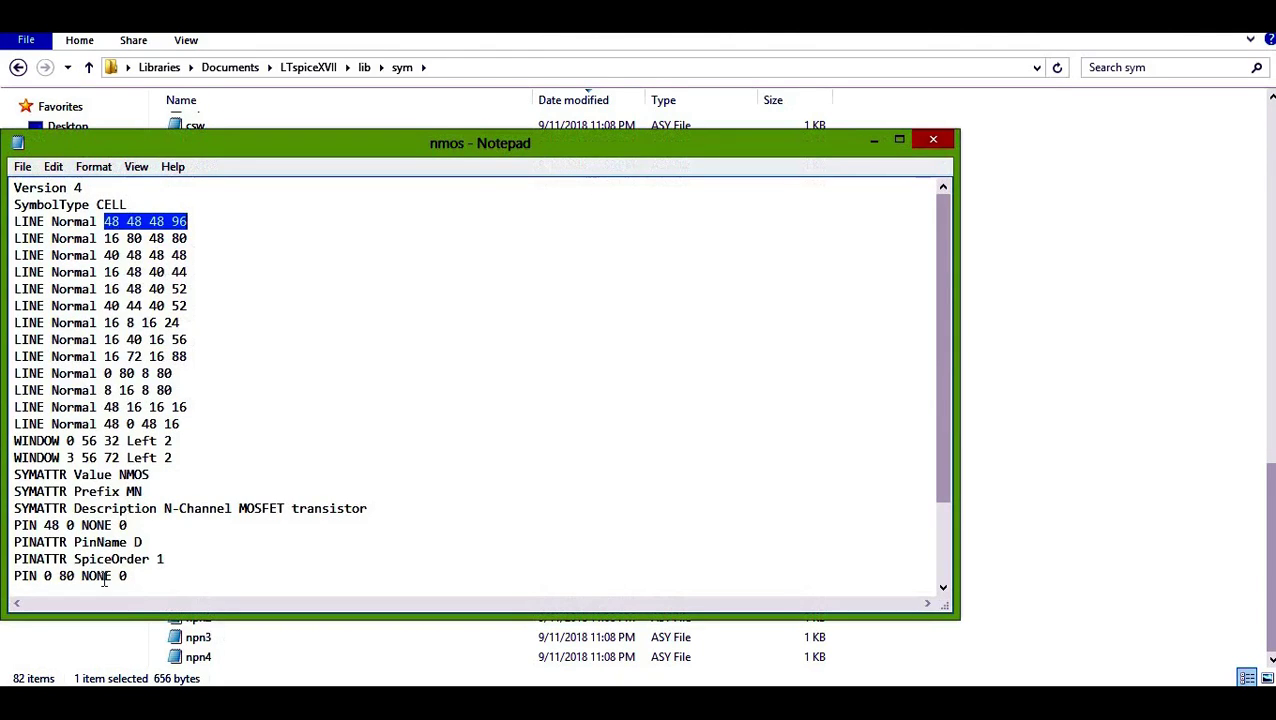
scroll(103, 580, "down", 2)
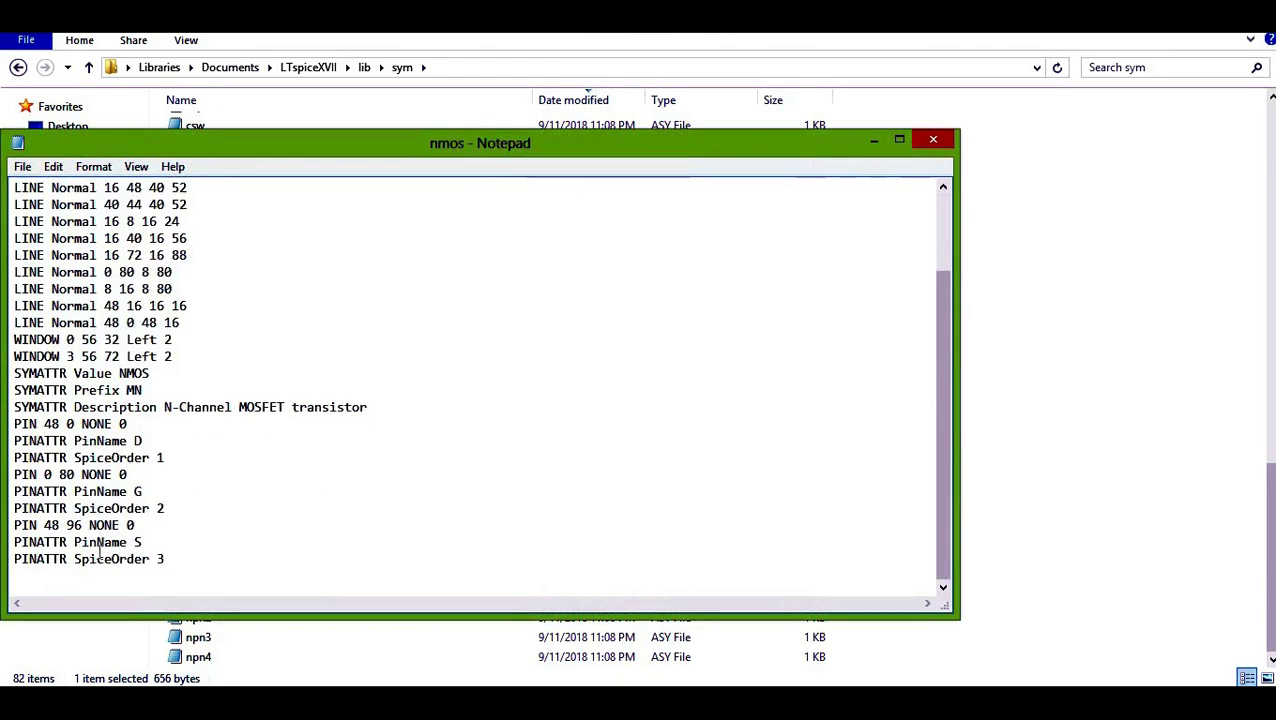
left_click(928, 146)
Open the nmos4 symbol file in Notepad and arrange it side by side with the FDV301N symbol file.
double_click(229, 582)
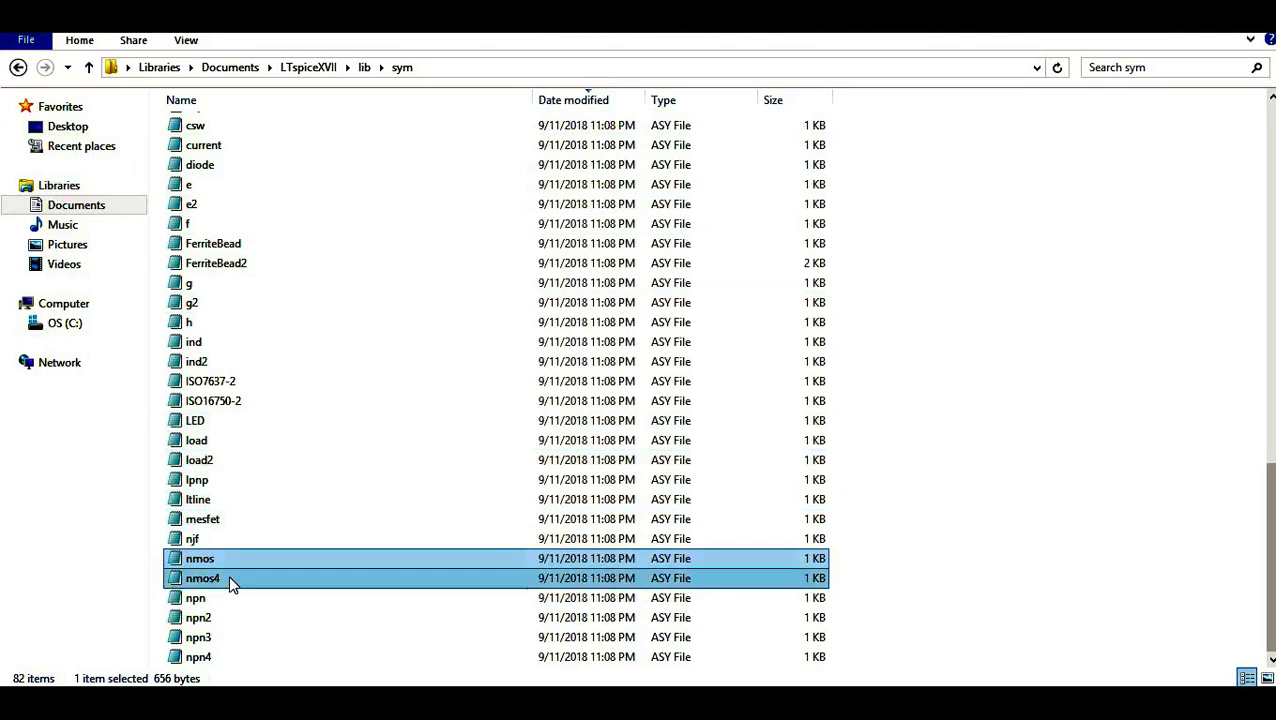
left_click(899, 139)
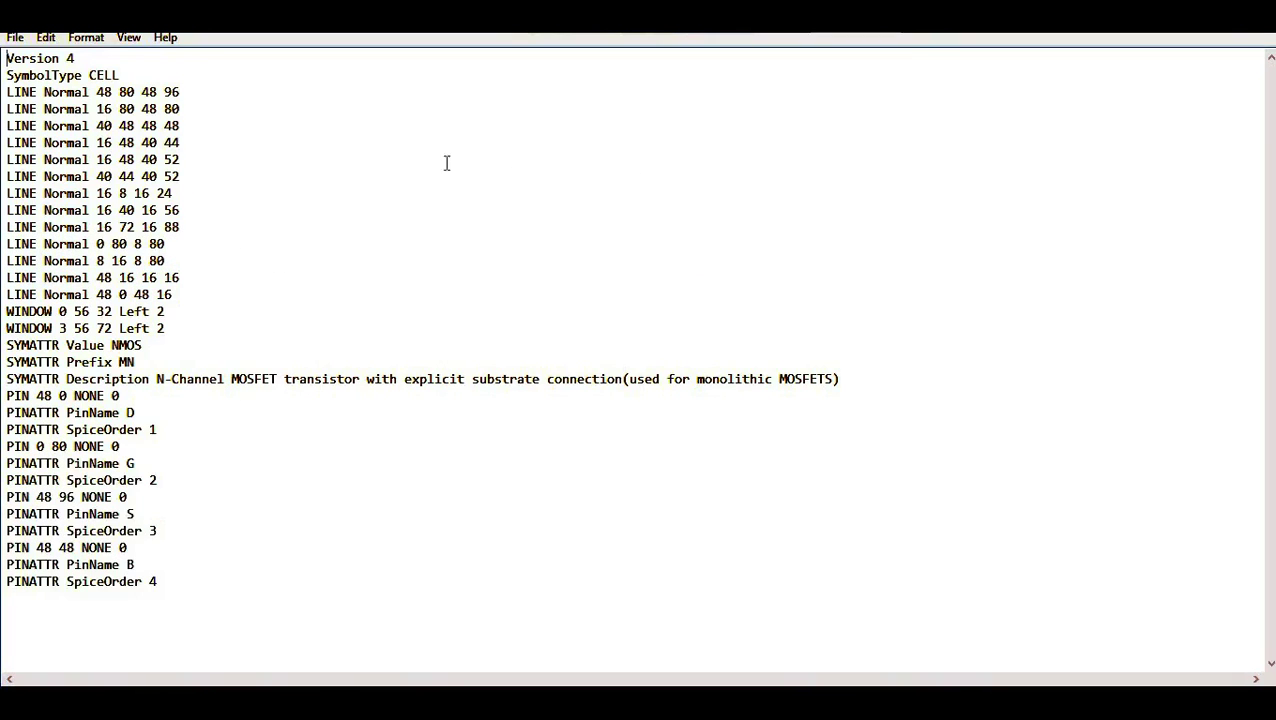
left_click(1214, 20)
left_click_drag(405, 150, 852, 85)
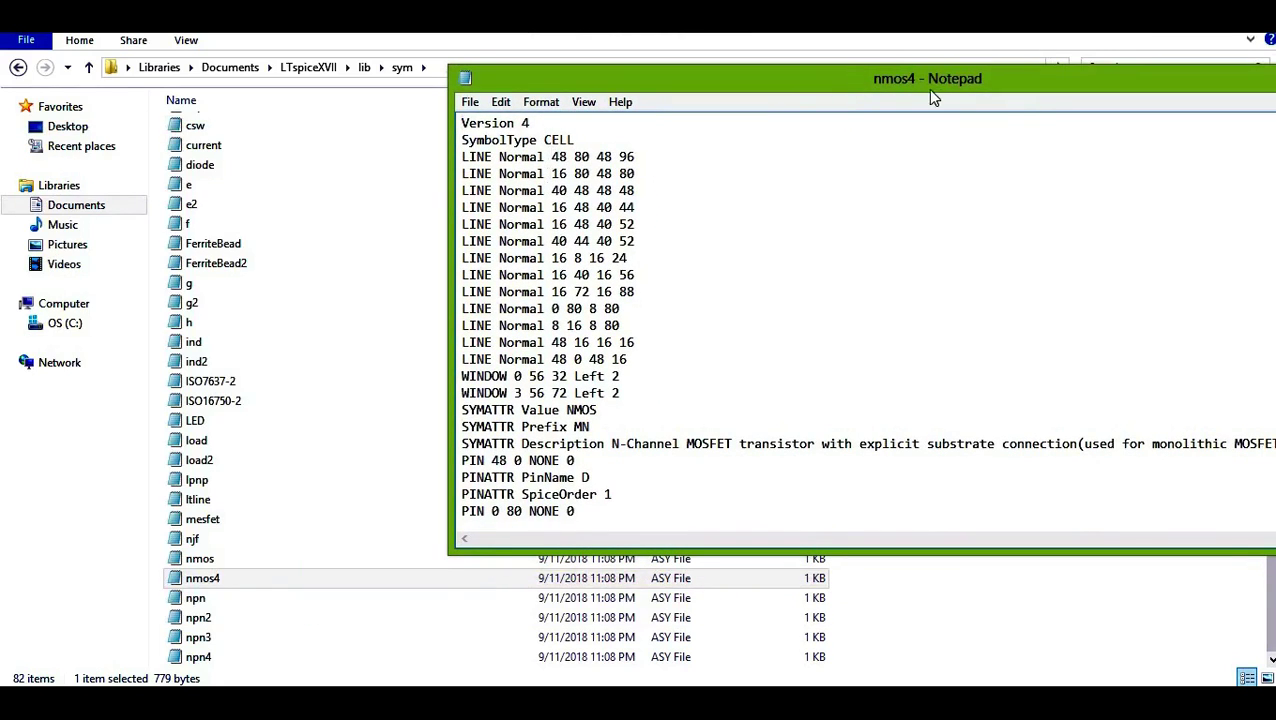
left_click_drag(553, 155, 631, 156)
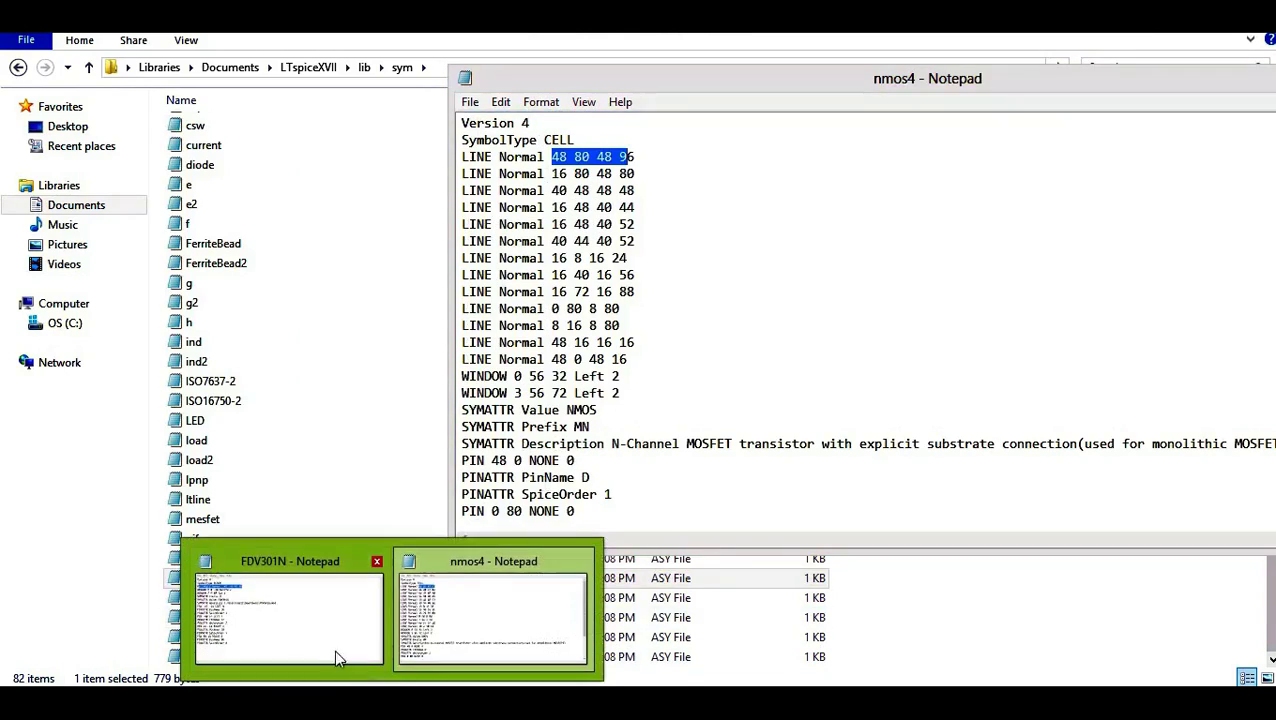
left_click(335, 655)
left_click_drag(652, 113, 944, 88)
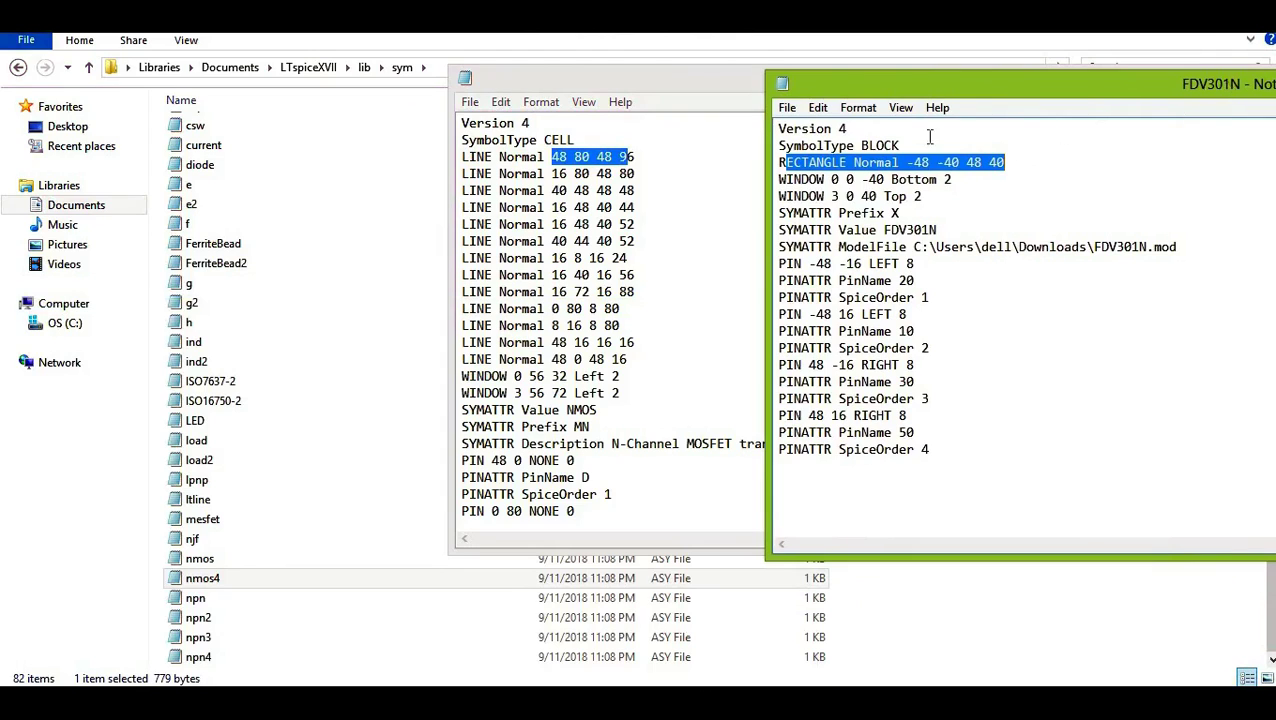
Compare the nmos4 drawing lines with the FDV301N text, selecting the FDV301N header from Version 4 into the WINDOW 0 line.
left_click(585, 95)
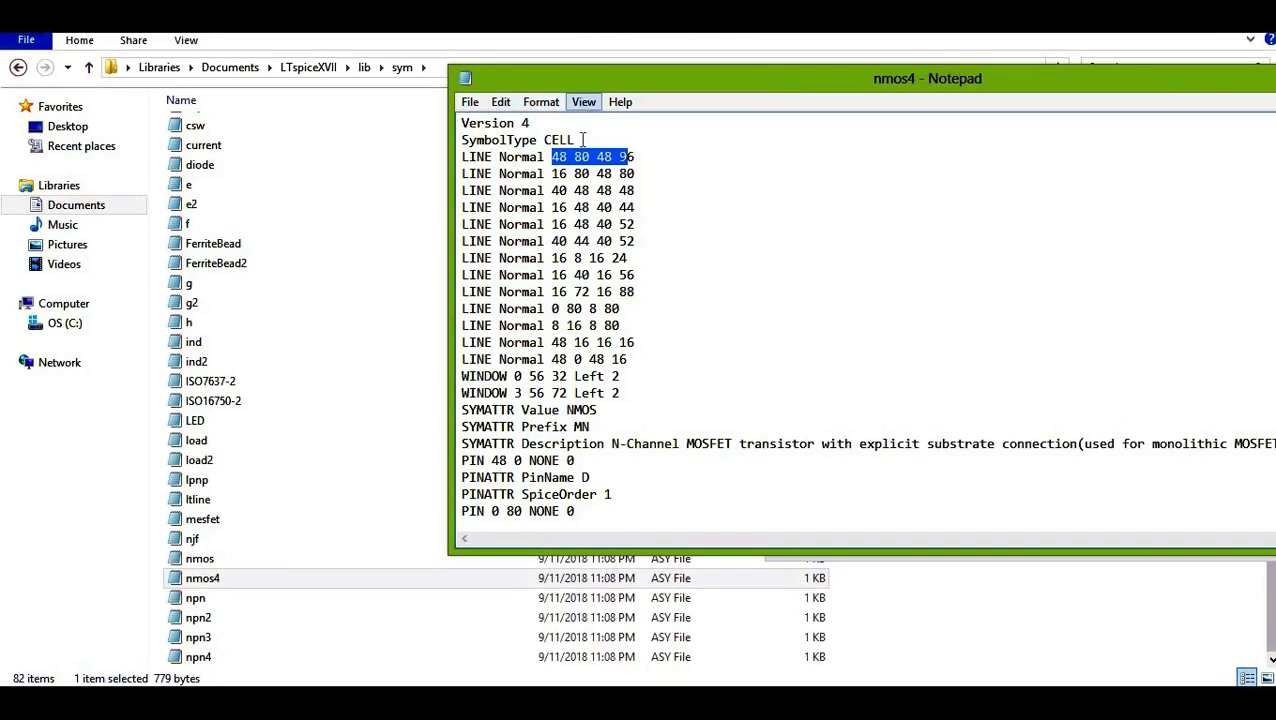
left_click_drag(462, 123, 644, 361)
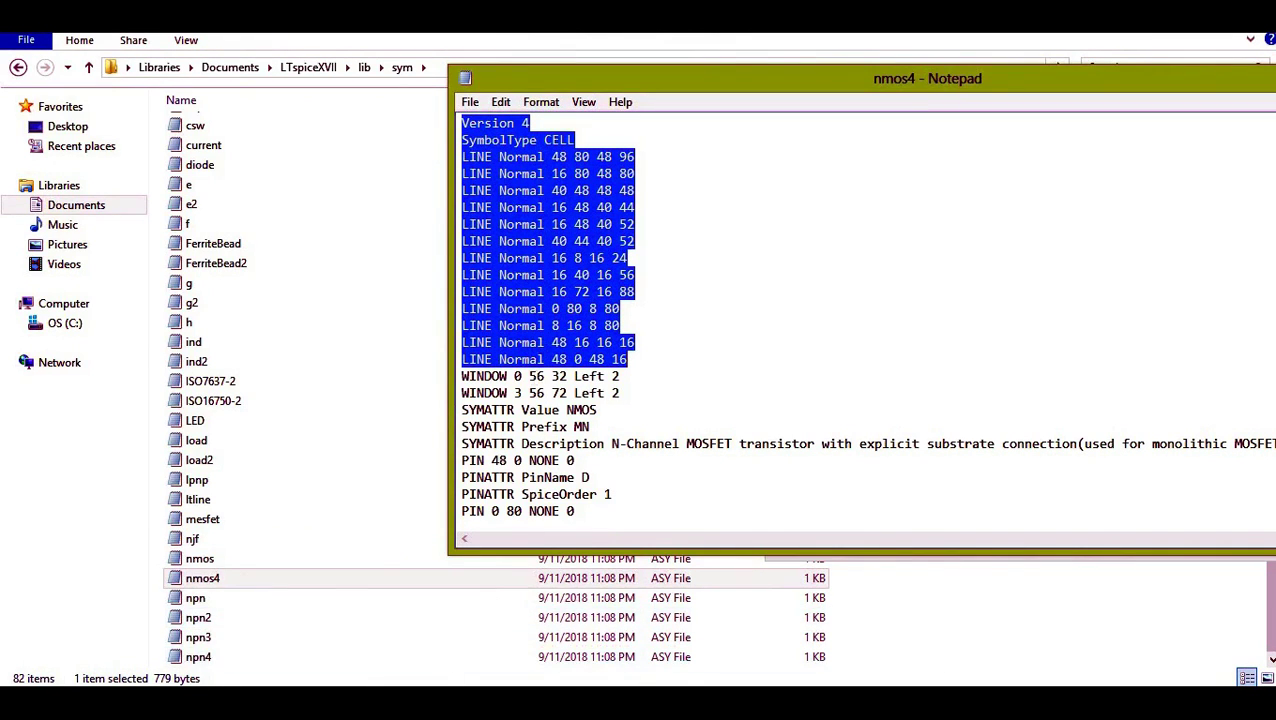
left_click(316, 612)
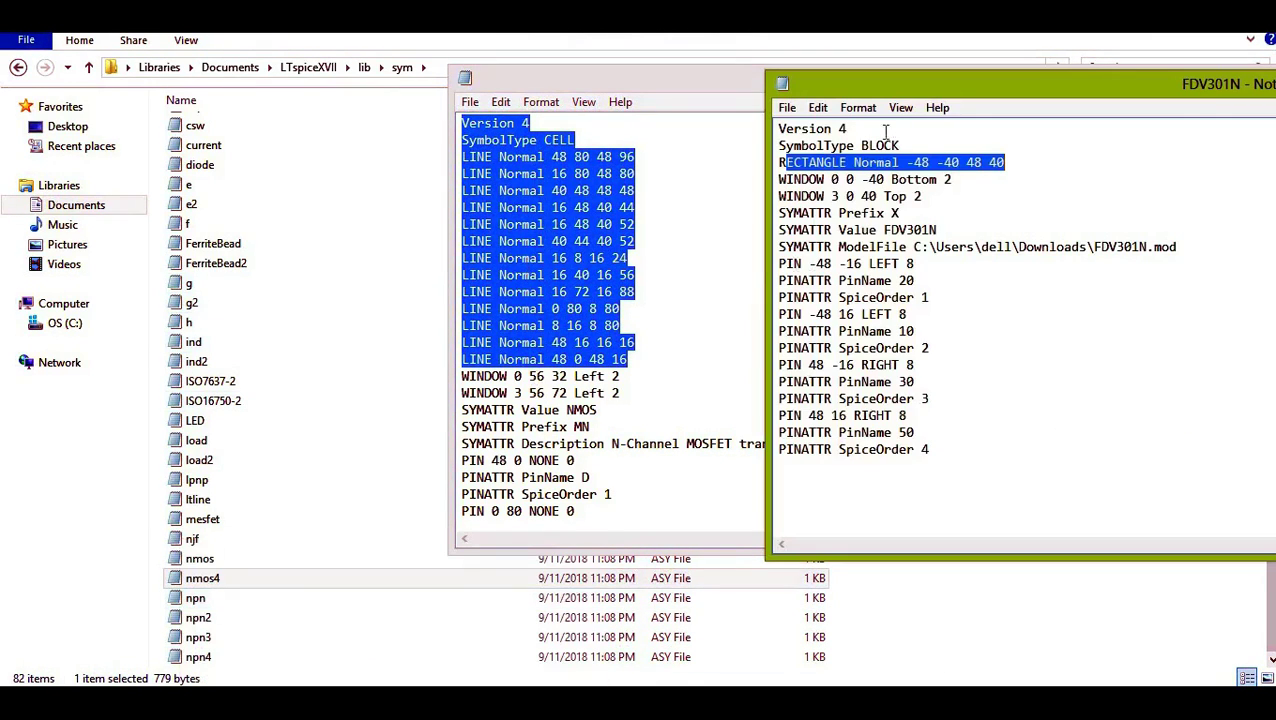
left_click_drag(871, 87, 816, 81)
left_click(722, 122)
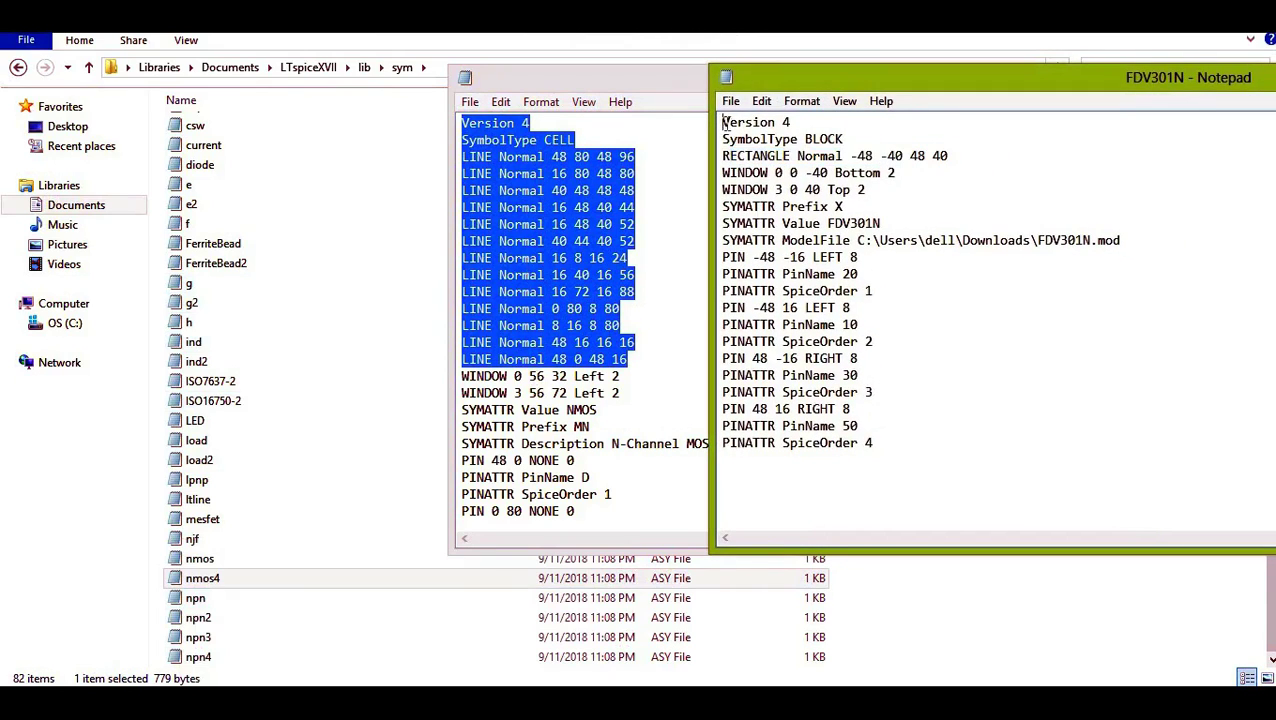
left_click_drag(722, 122, 882, 173)
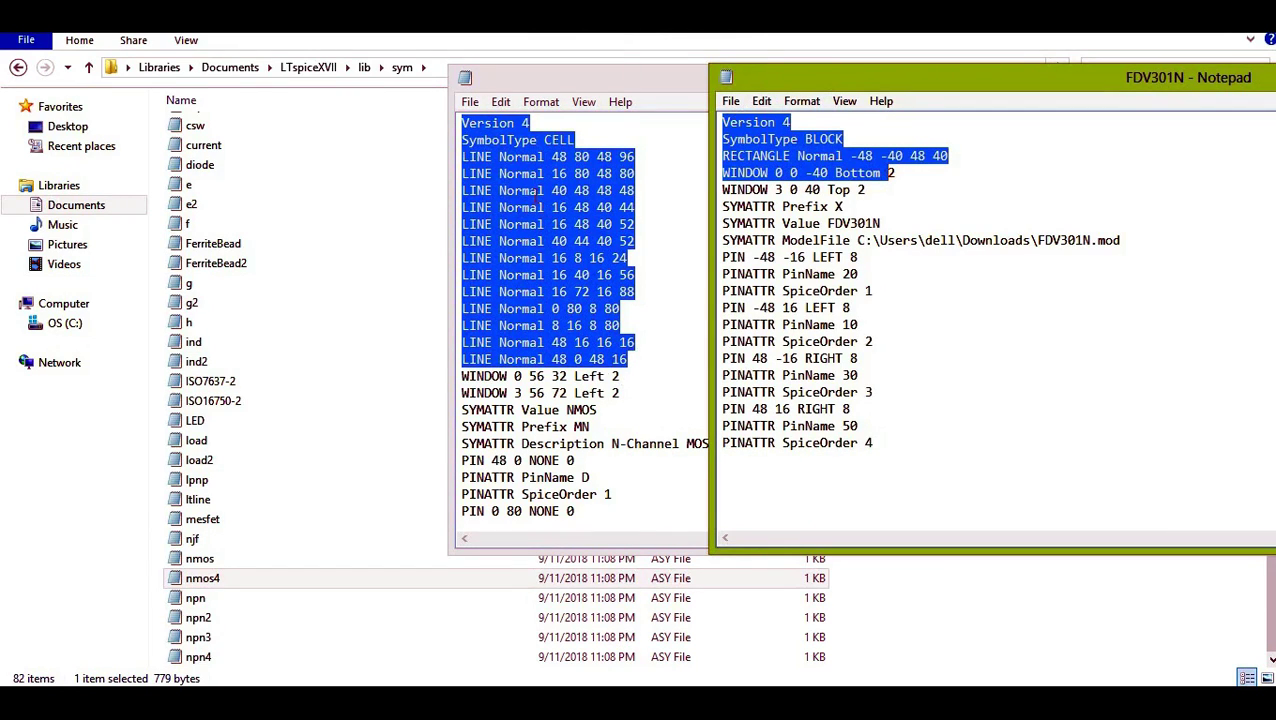
Replace the FDV301N header, from Version 4 through the WINDOW 3 line, with the corresponding header and drawing lines copied from nmos4.
left_click(486, 139)
left_click_drag(464, 122, 622, 386)
key("ctrl+c")
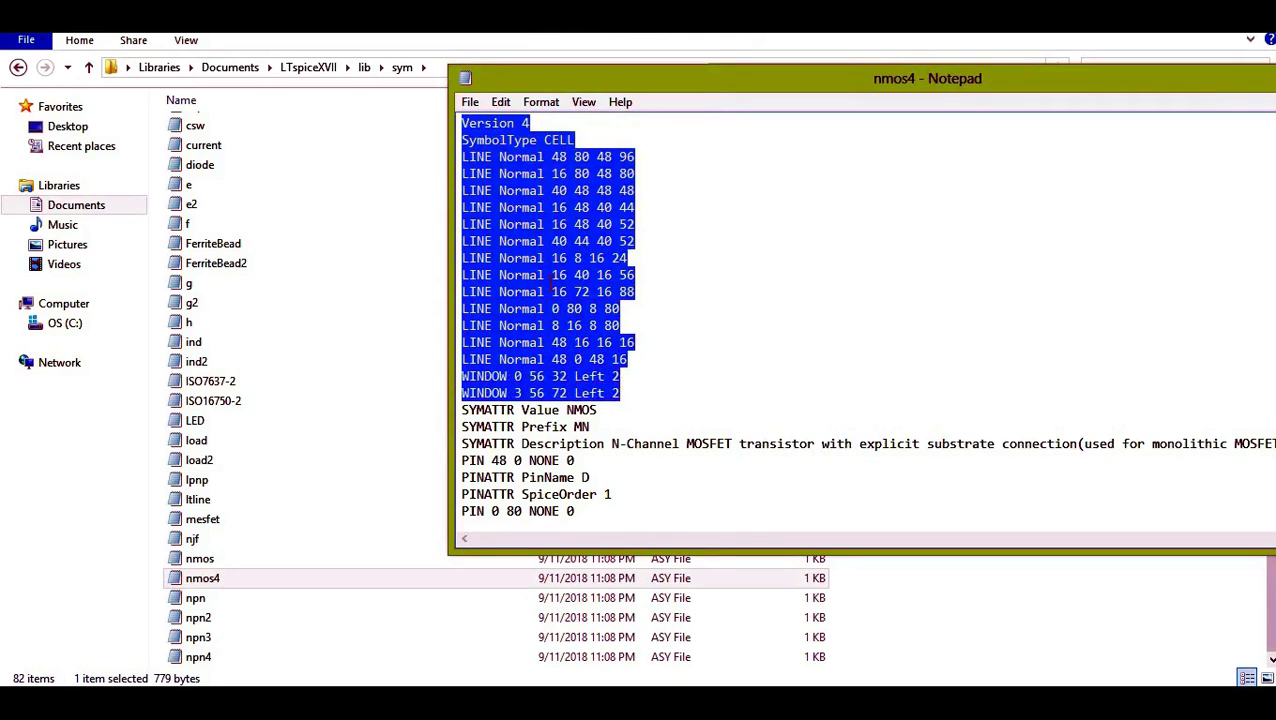
mouse_move(390, 699)
left_click(285, 610)
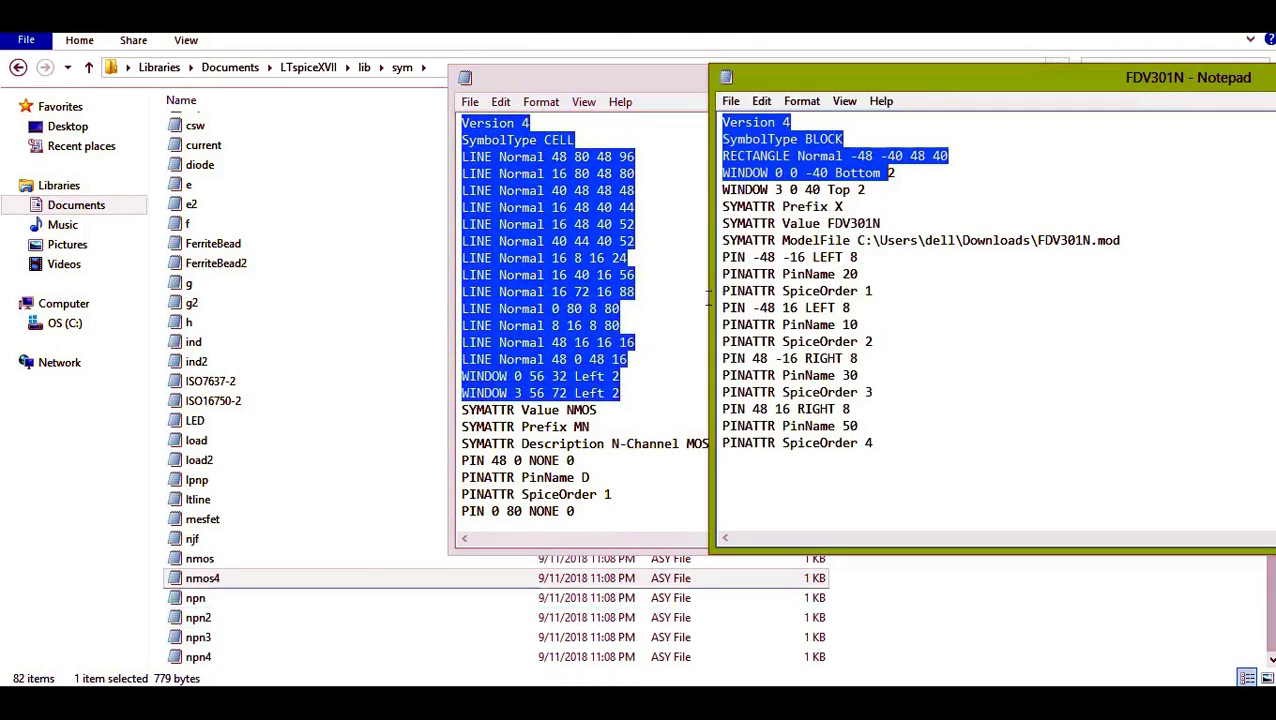
left_click_drag(722, 122, 864, 190)
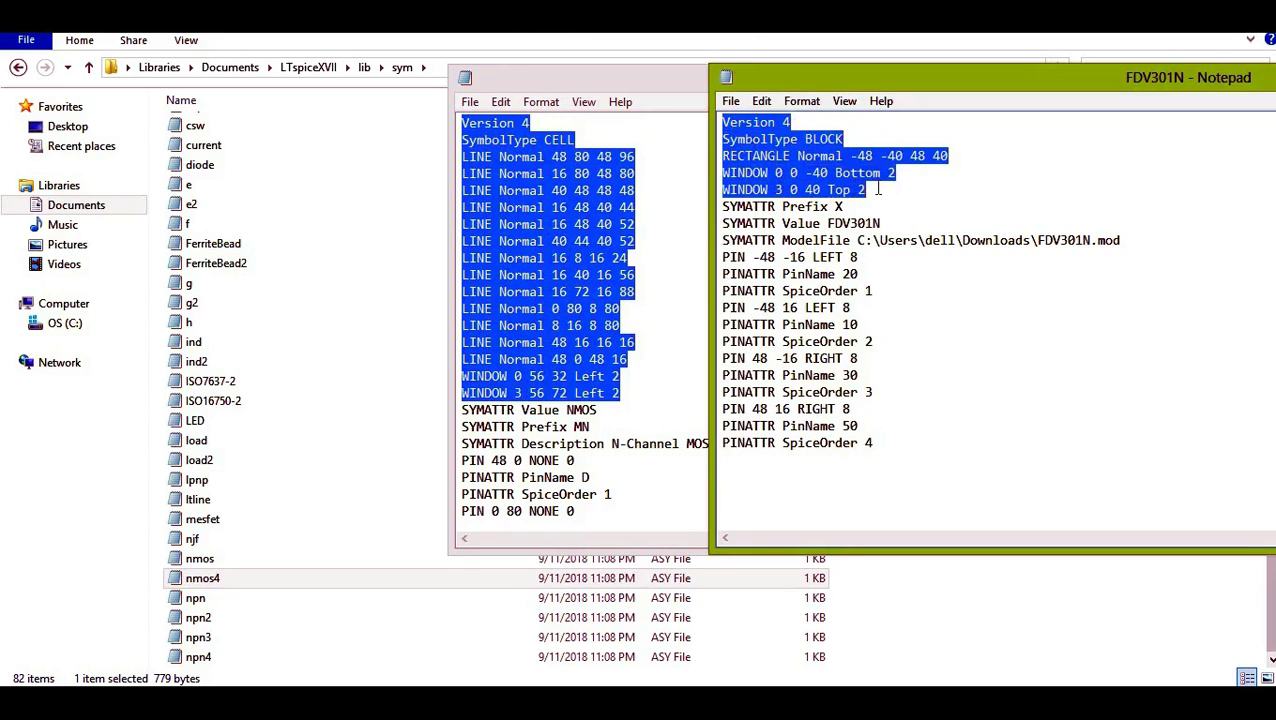
key("ctrl+v")
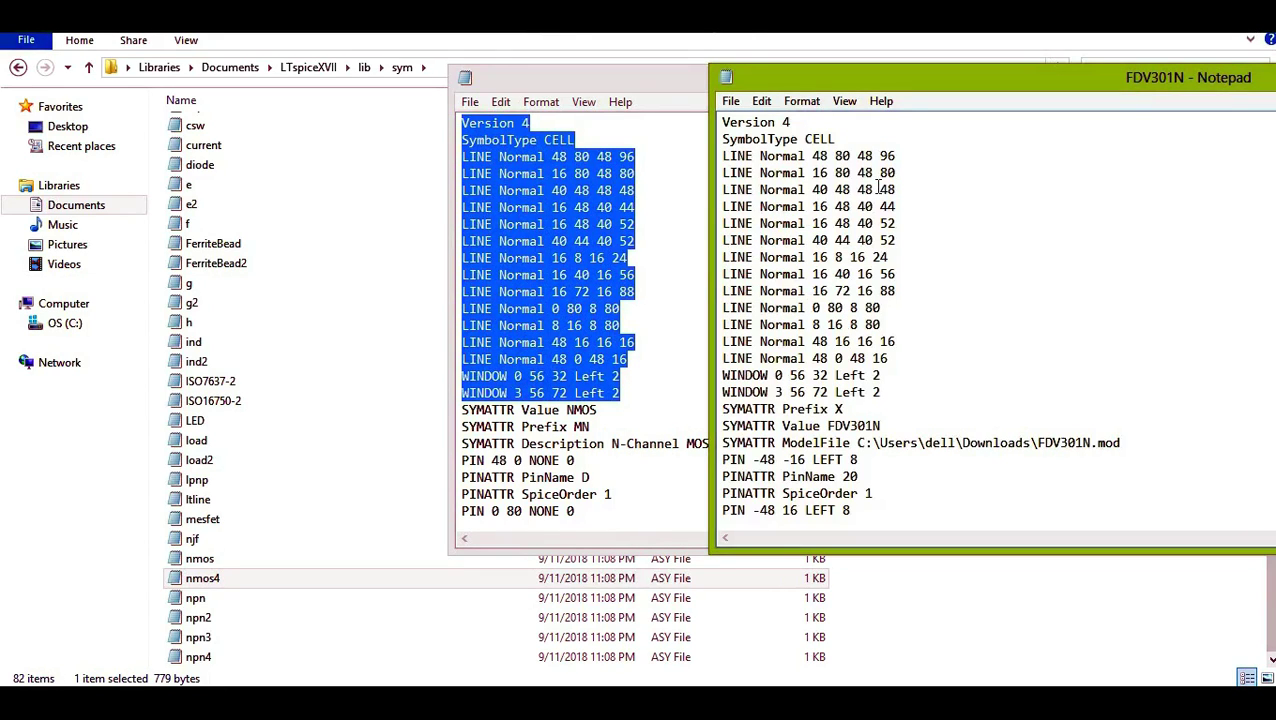
Replace all the PIN and PINATTR lines in the FDV301N file with the D, G, S and B pin definitions copied from nmos4.
left_click(513, 412)
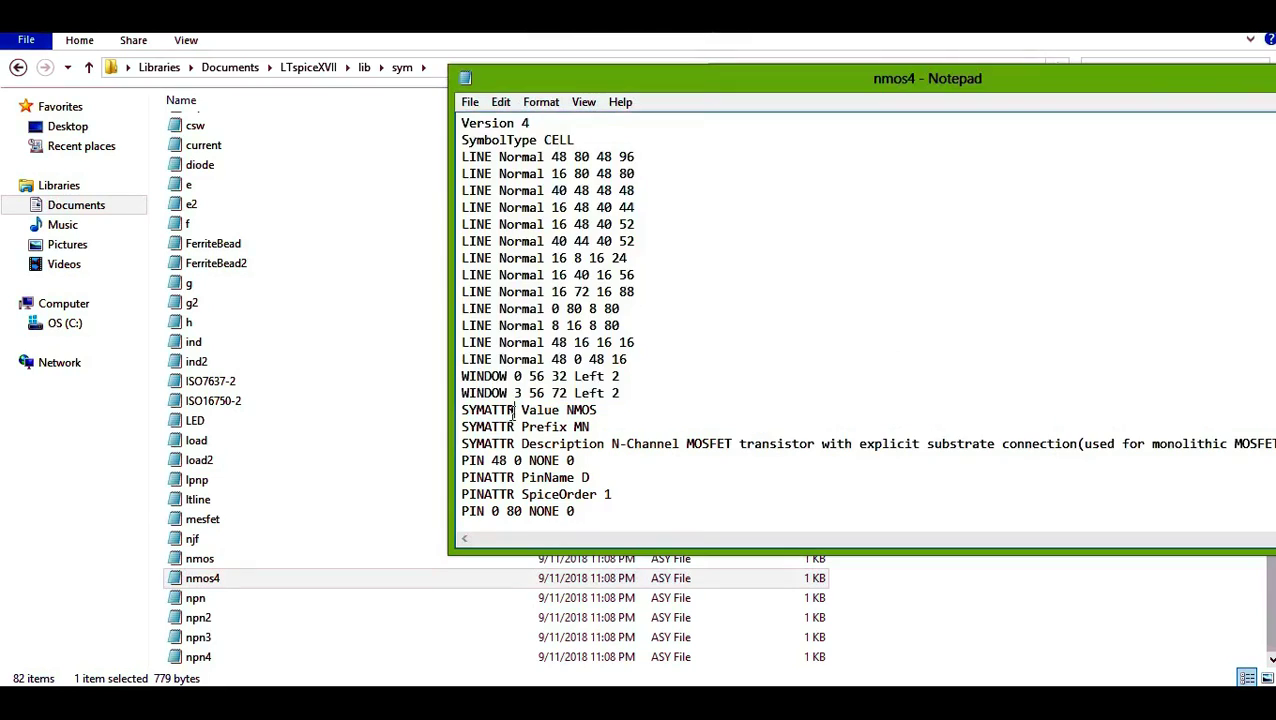
scroll(513, 414, "down", 3)
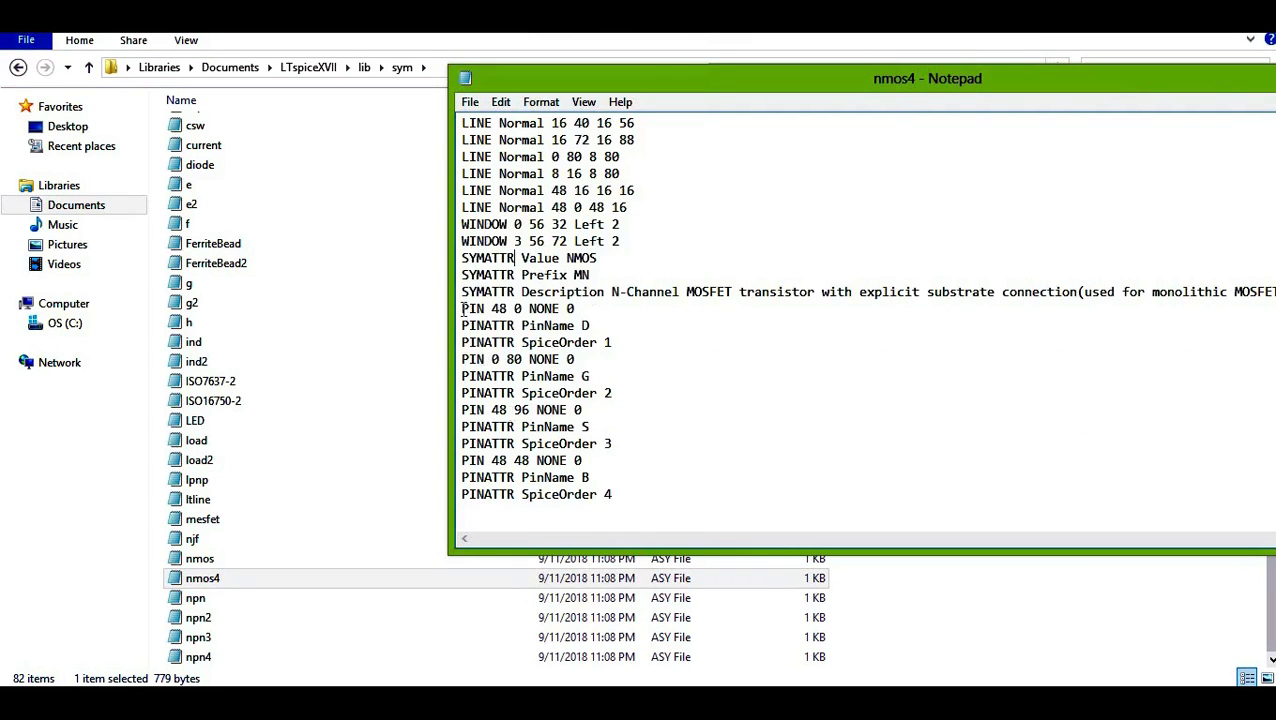
left_click_drag(461, 308, 621, 516)
key("ctrl+c")
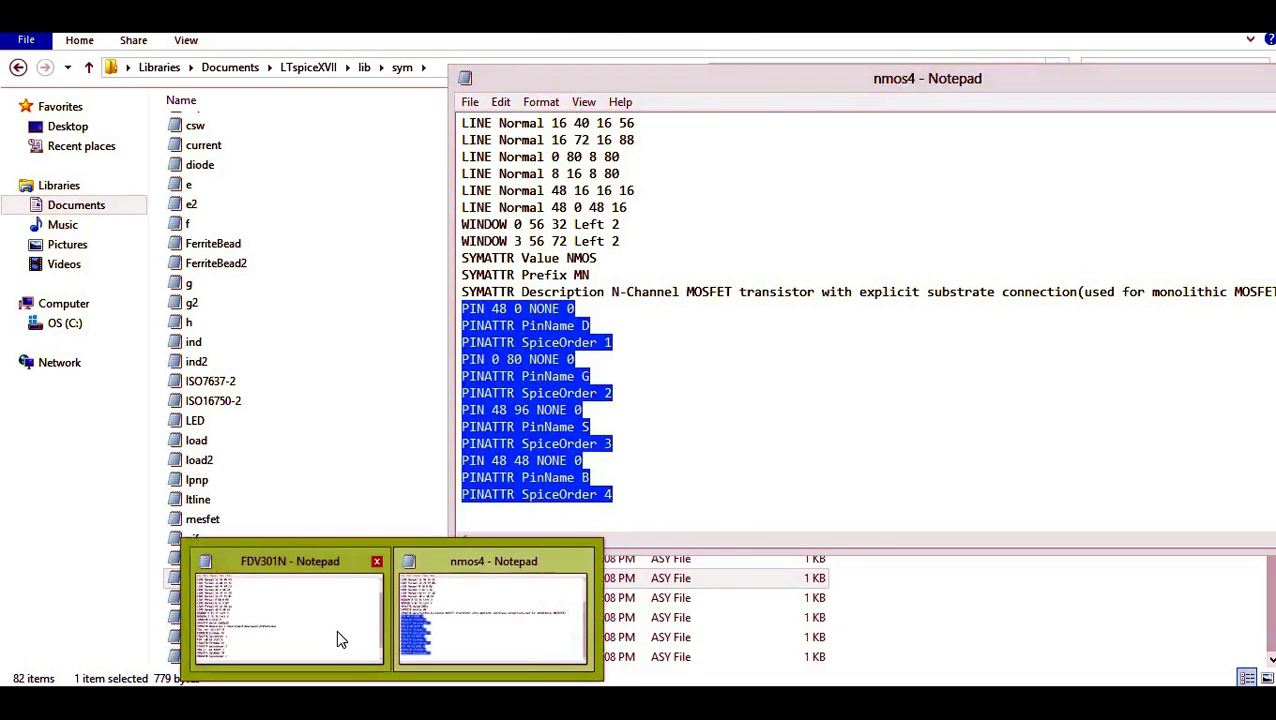
left_click(342, 637)
scroll(825, 420, "down", 2)
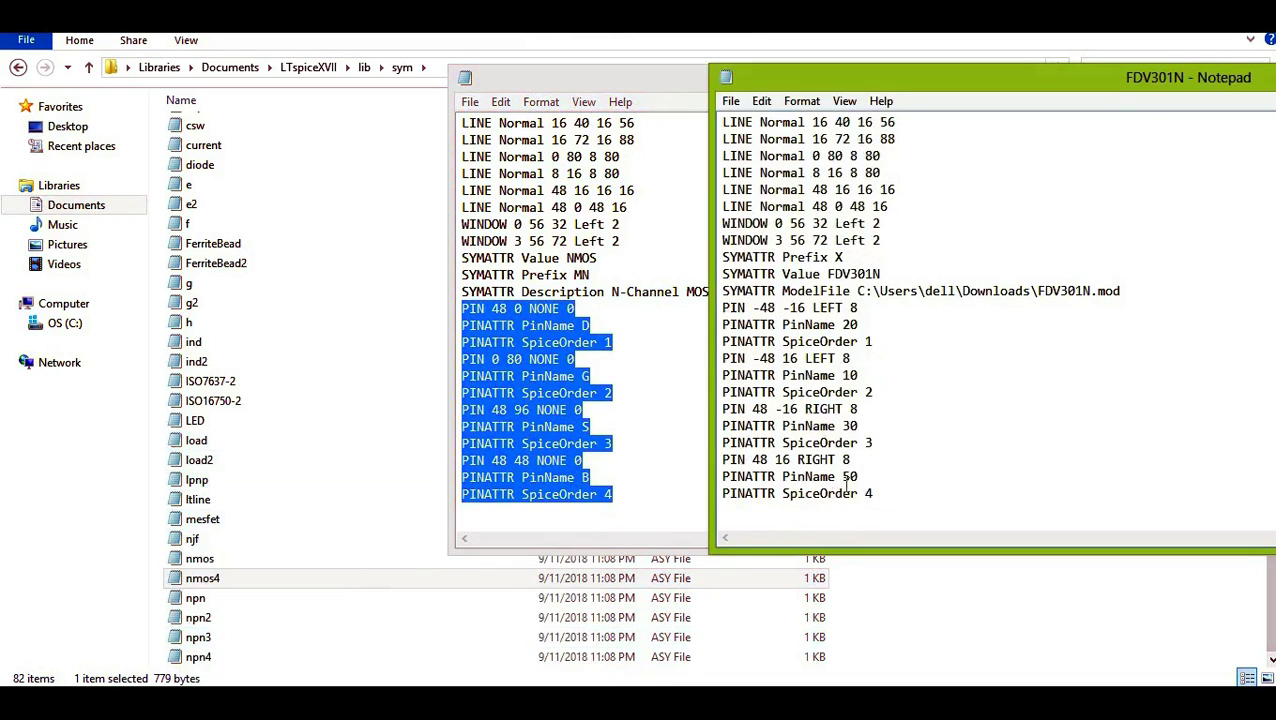
left_click_drag(876, 494, 731, 309)
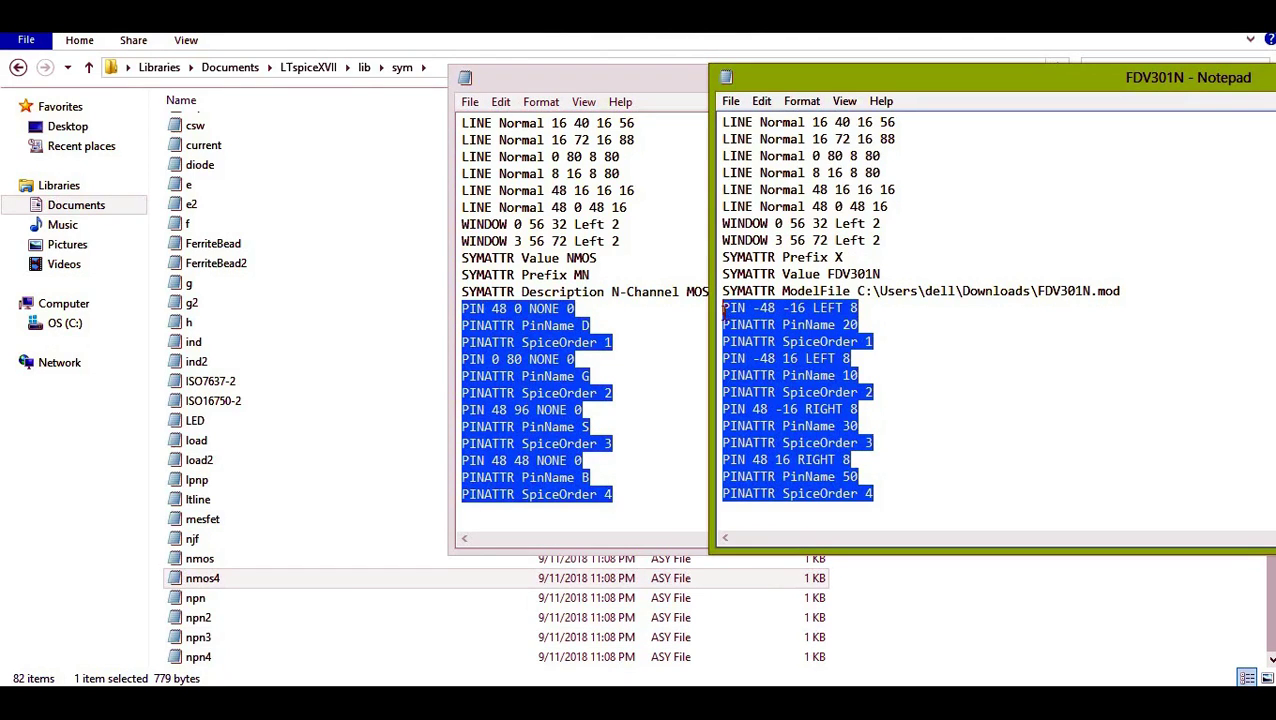
key("ctrl+v")
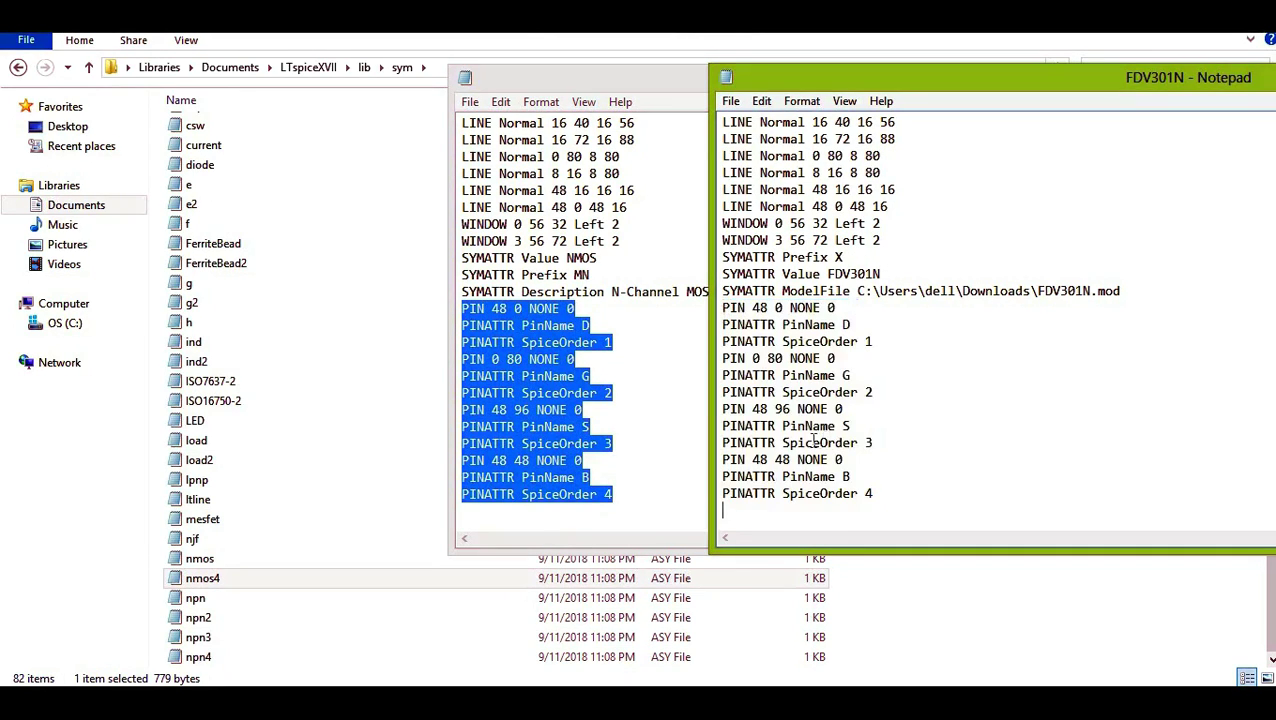
Review the copied nmos4 drawing and pin blocks against the edited FDV301N text, highlighting each block in the nmos4 file.
scroll(590, 359, "up", 3)
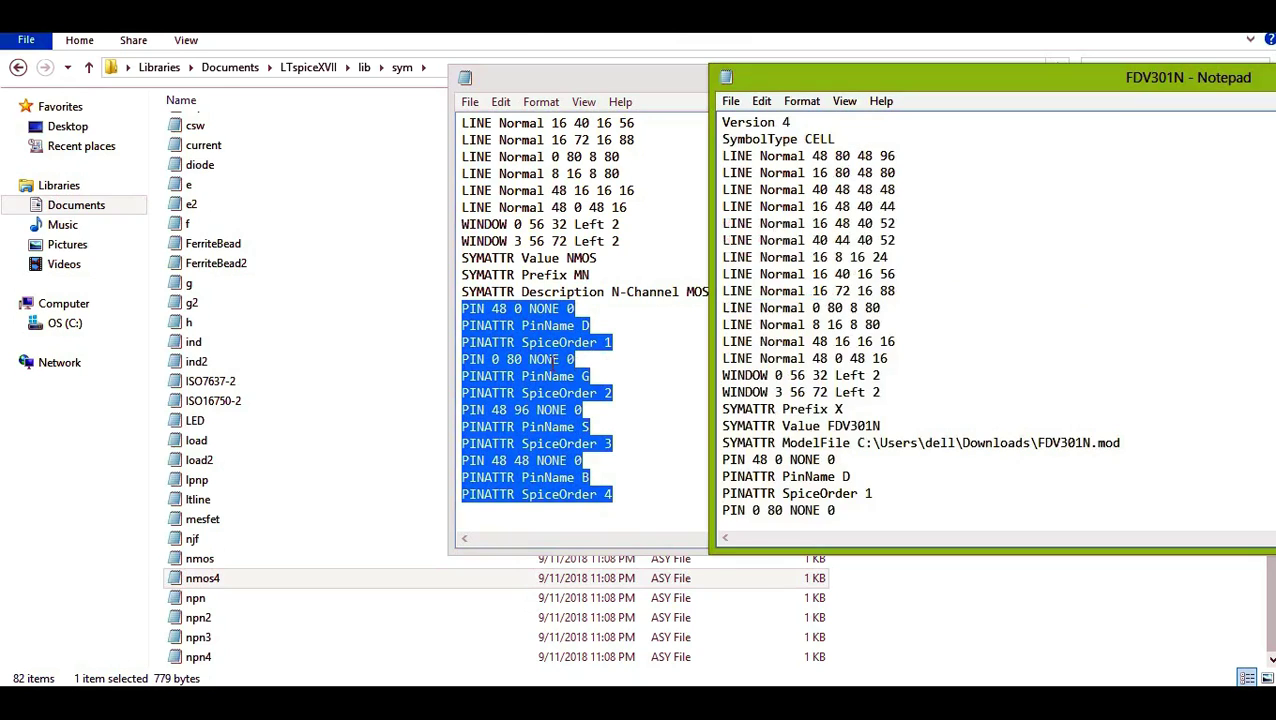
left_click(488, 188)
scroll(488, 185, "up", 3)
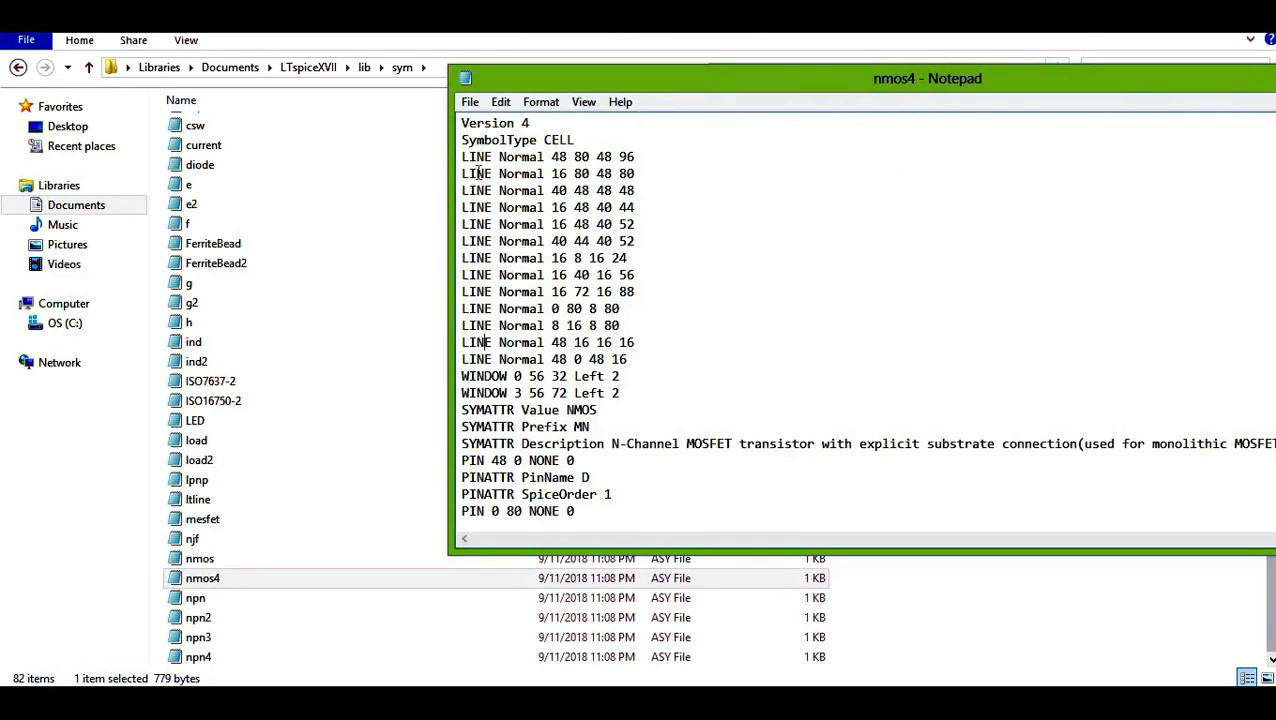
left_click_drag(462, 122, 627, 362)
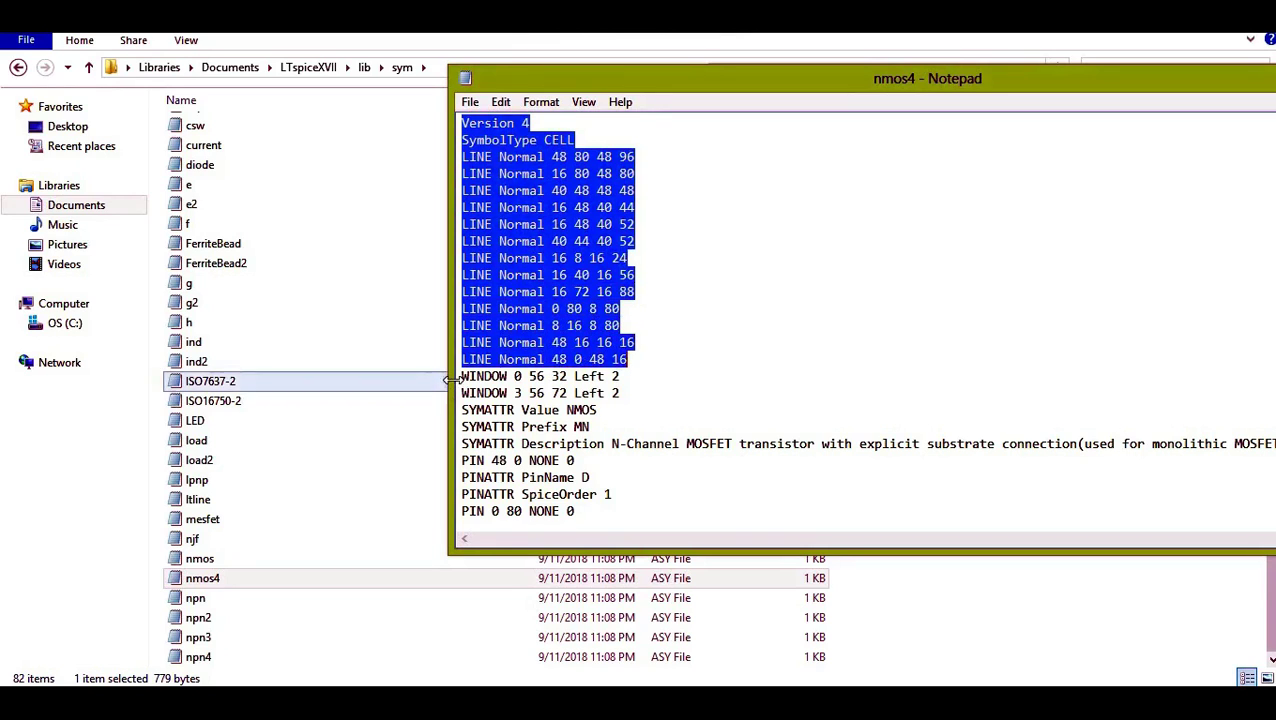
left_click(463, 122)
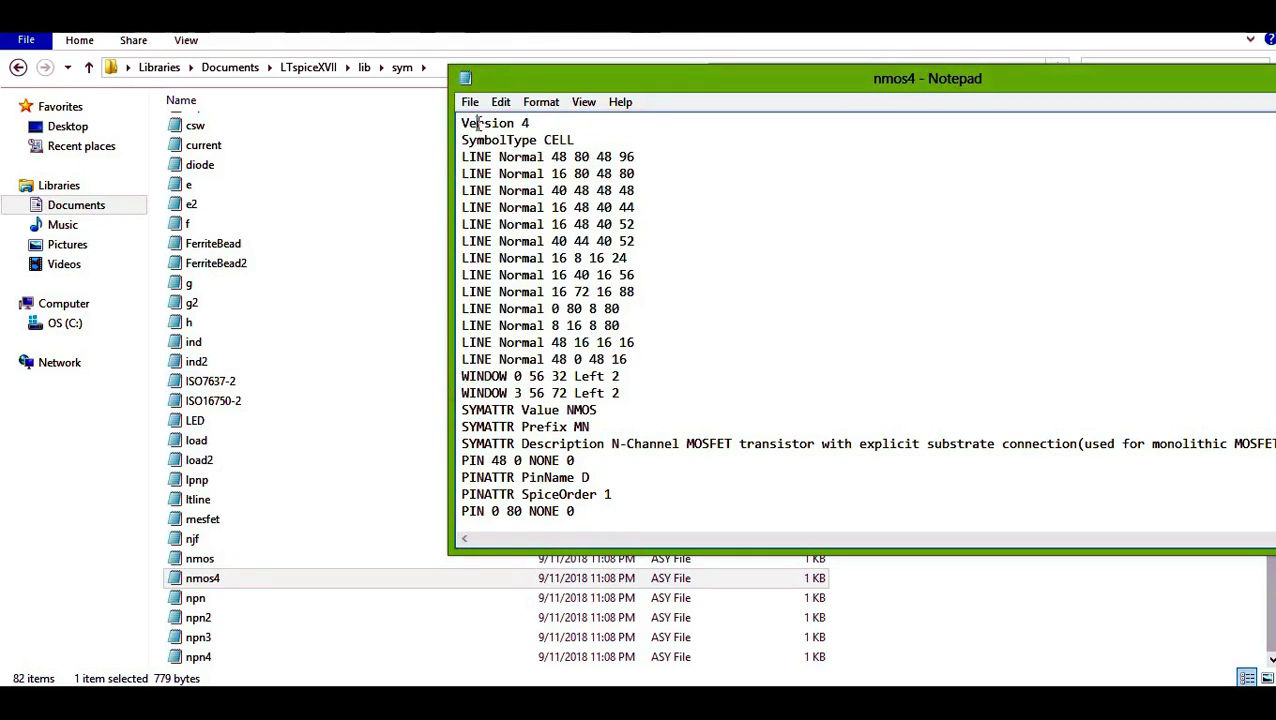
left_click_drag(462, 122, 631, 386)
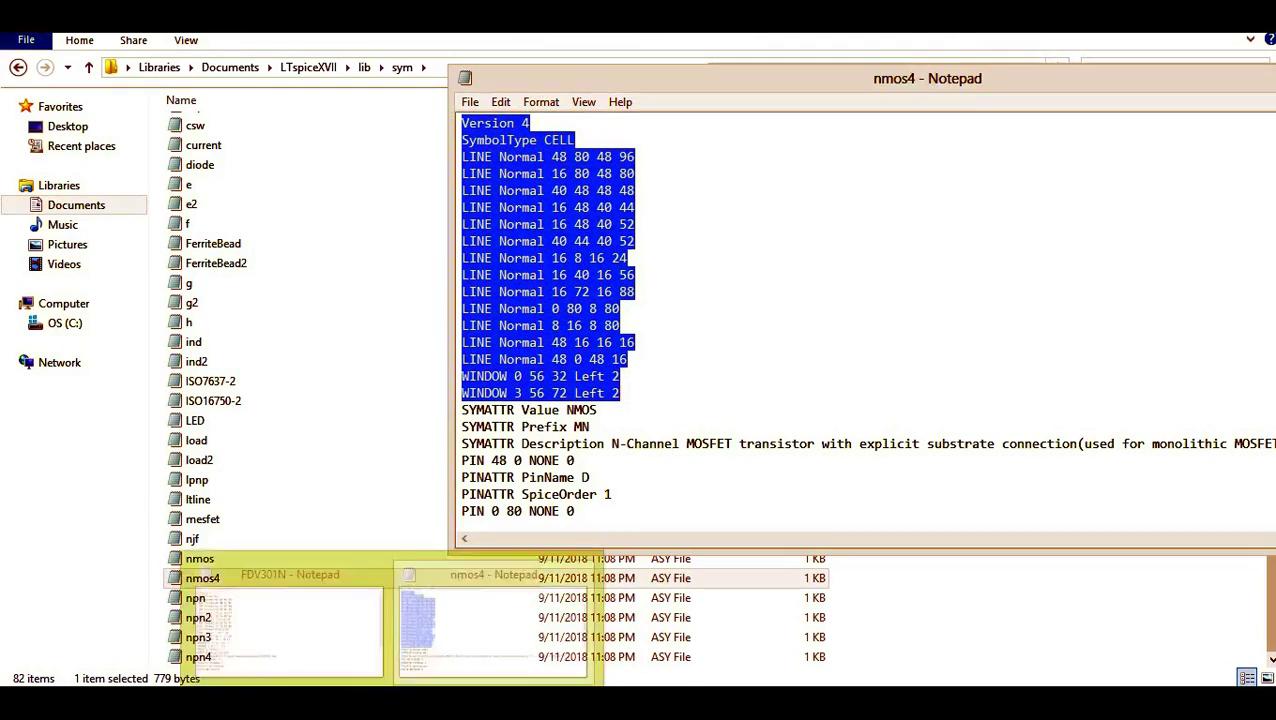
left_click(239, 598)
left_click(514, 391)
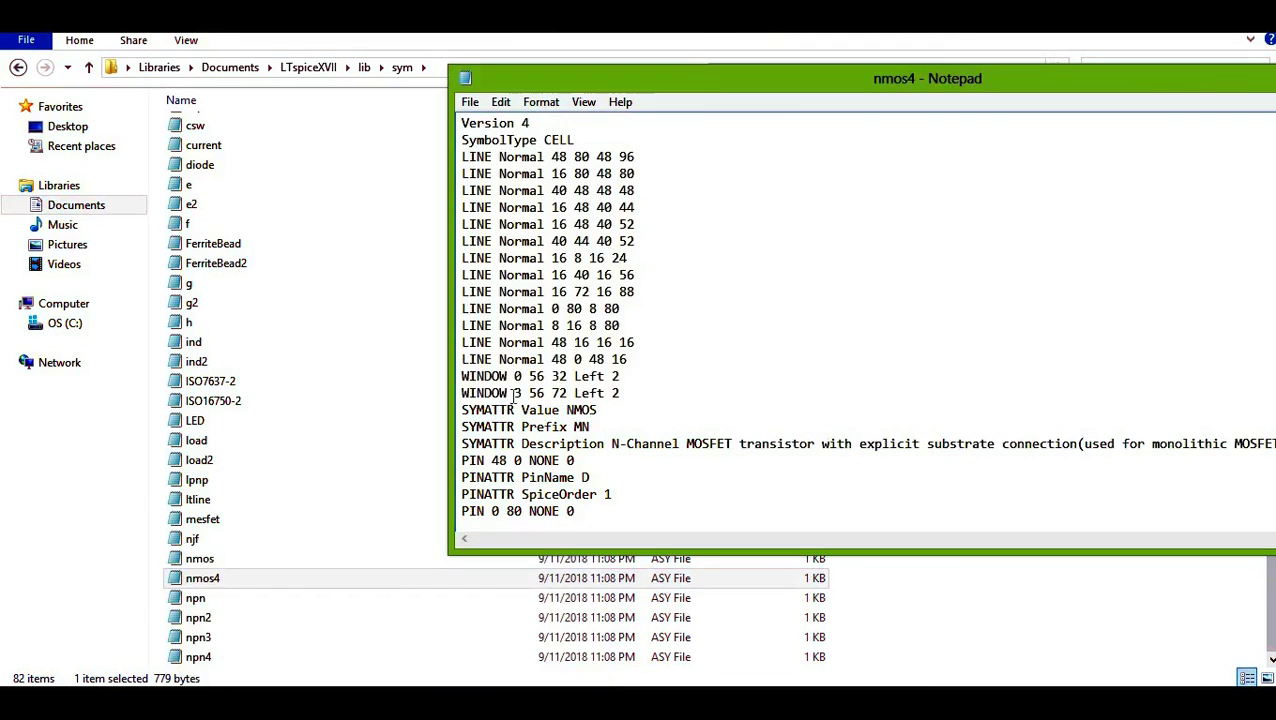
scroll(514, 392, "down", 3)
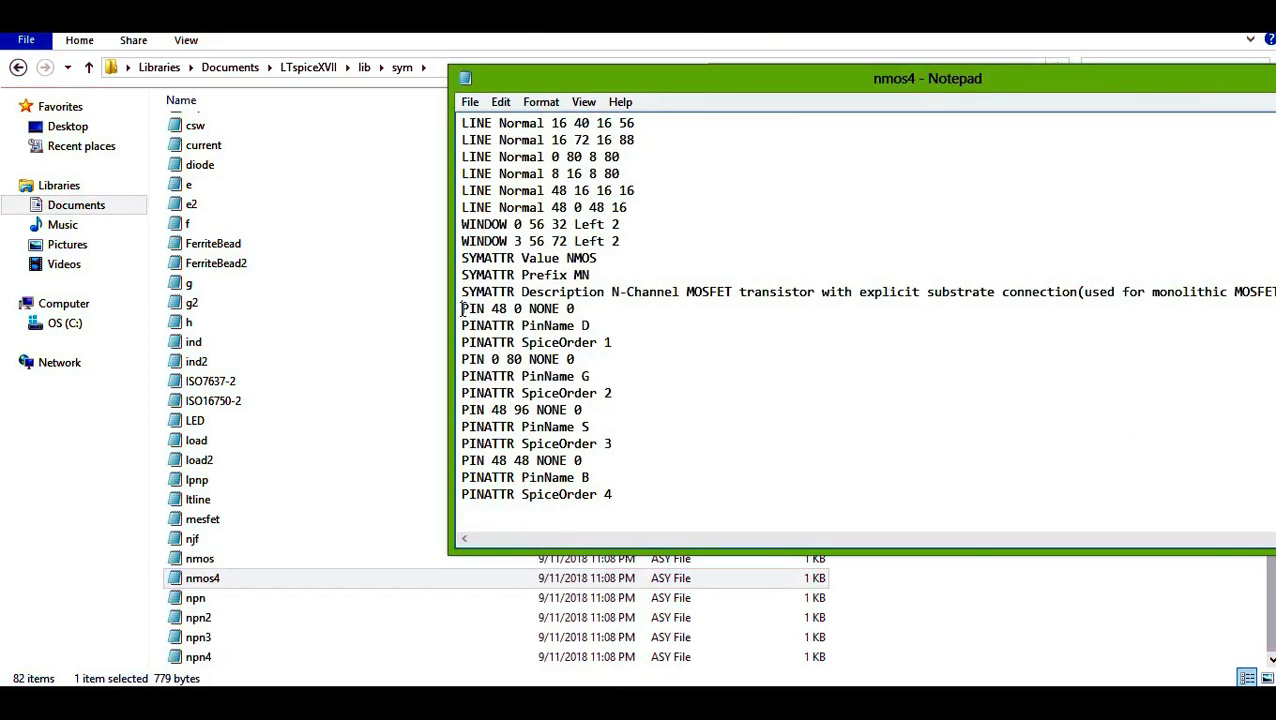
left_click_drag(463, 308, 643, 508)
mouse_move(336, 677)
left_click(280, 590)
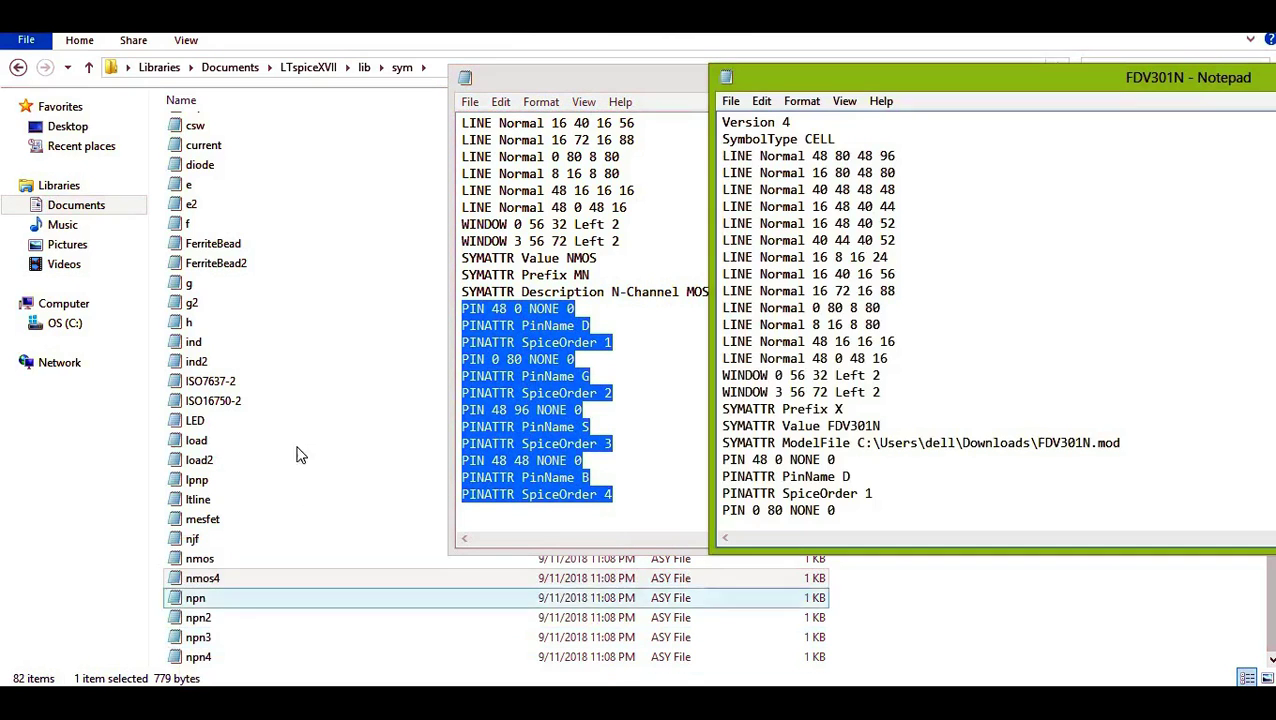
Save the edited FDV301N symbol file, then close both the FDV301N and nmos4 text files.
scroll(900, 408, "down", 3)
left_click_drag(1044, 88, 818, 101)
left_click(509, 108)
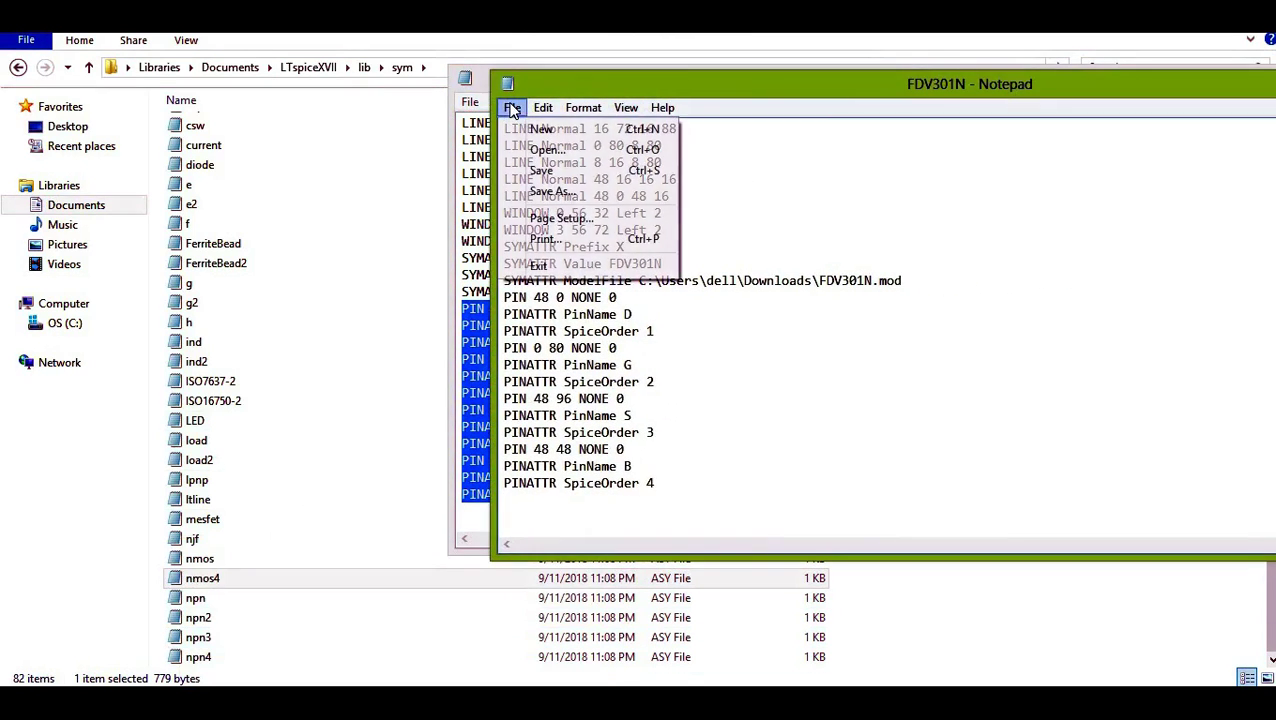
left_click(536, 170)
left_click_drag(1100, 84, 708, 150)
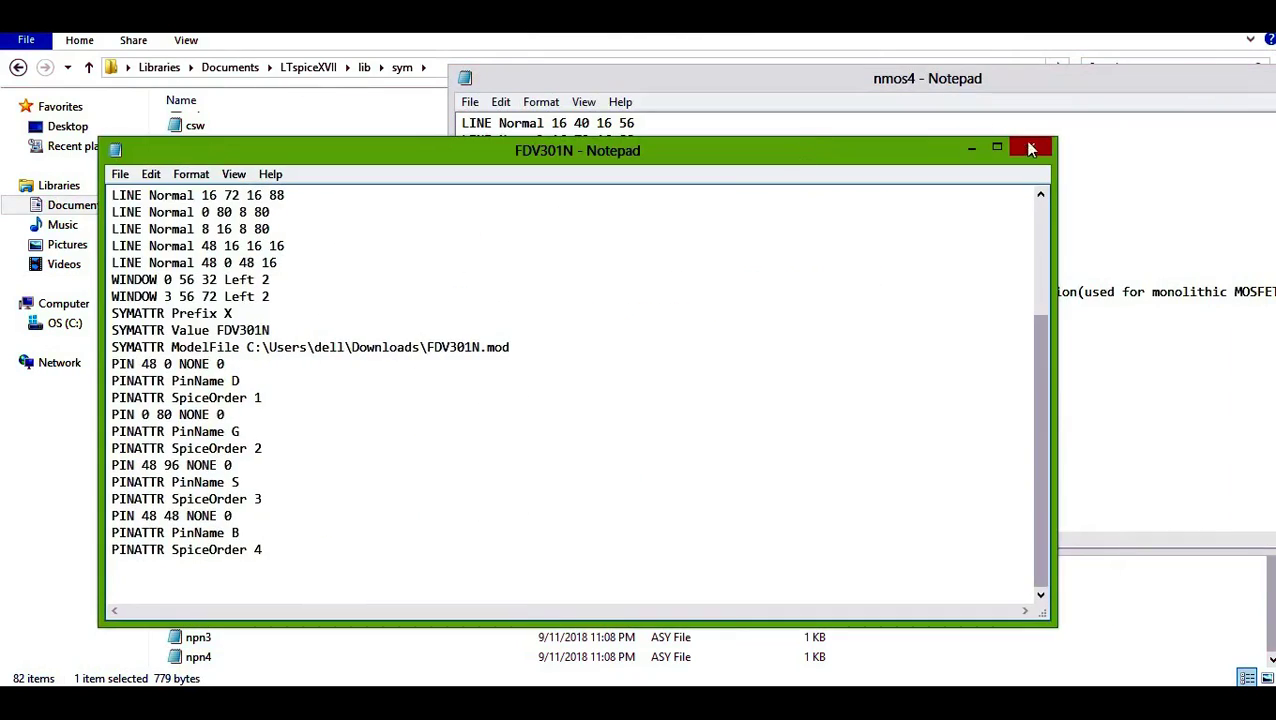
left_click(1030, 147)
left_click_drag(1090, 77, 772, 125)
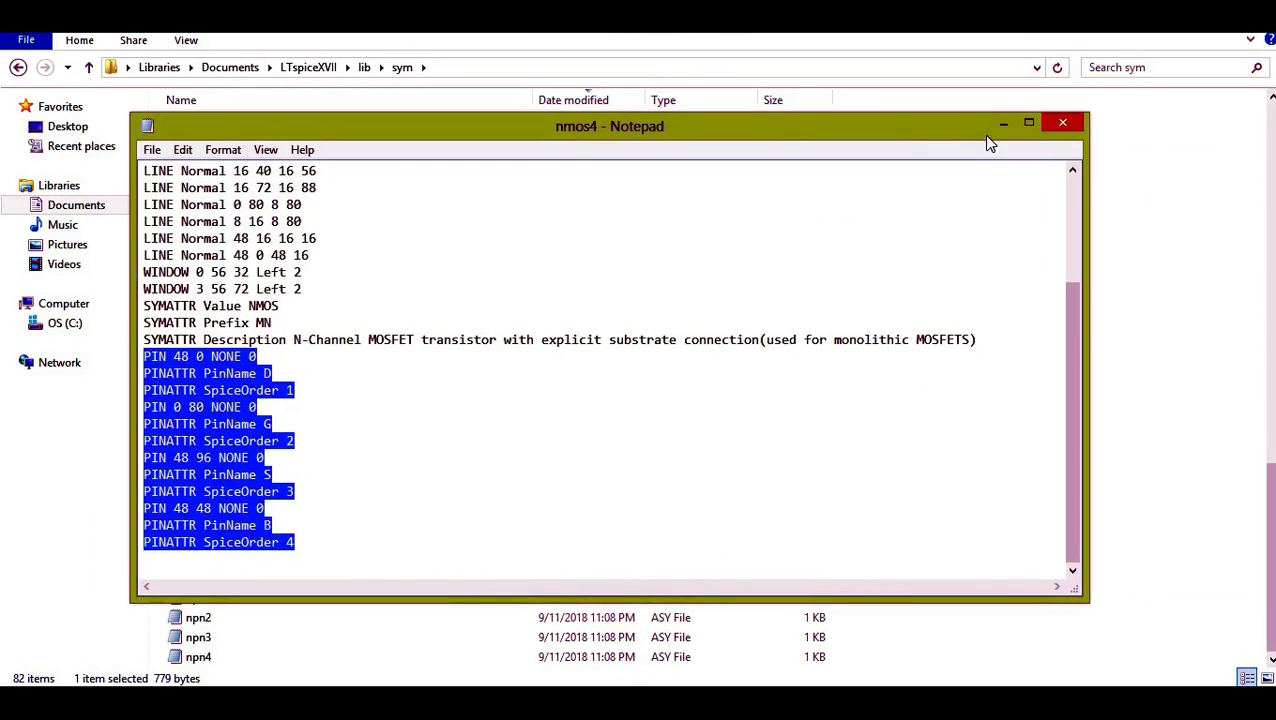
left_click(1064, 121)
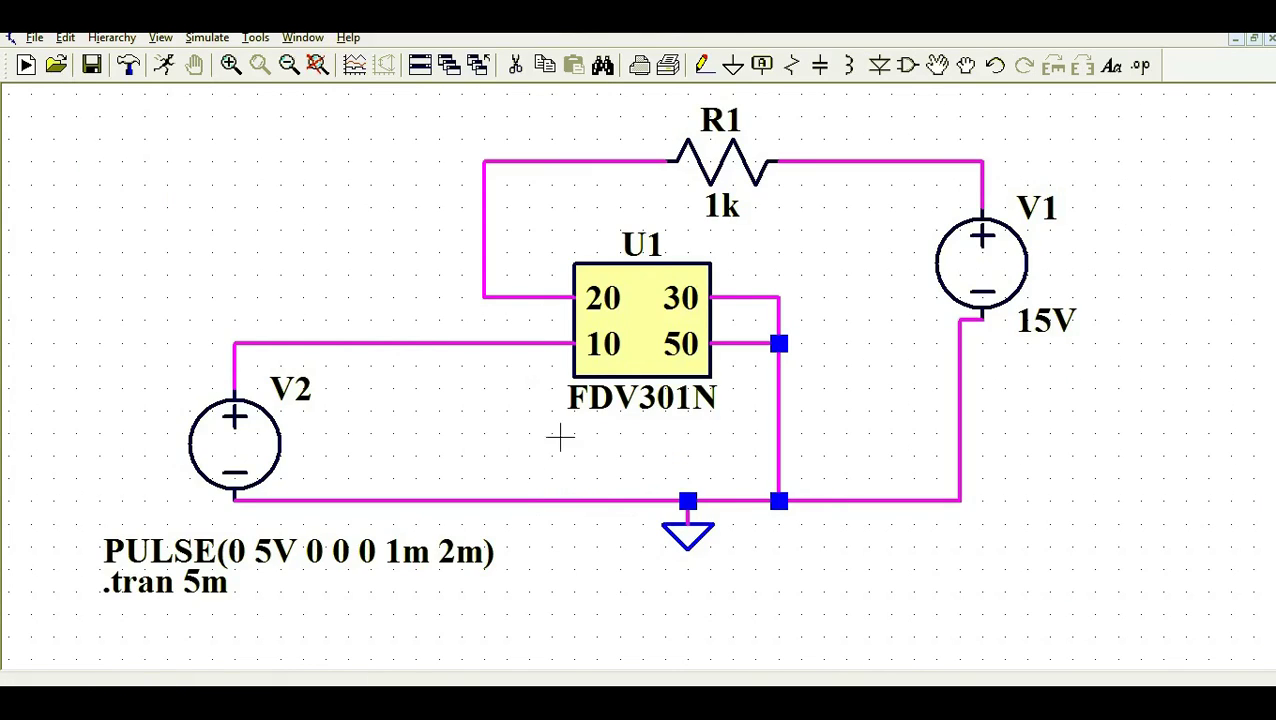
Try to place the edited FDV301N symbol from the AutoGenerated folder in the existing LTspice test schematic.
left_click(908, 68)
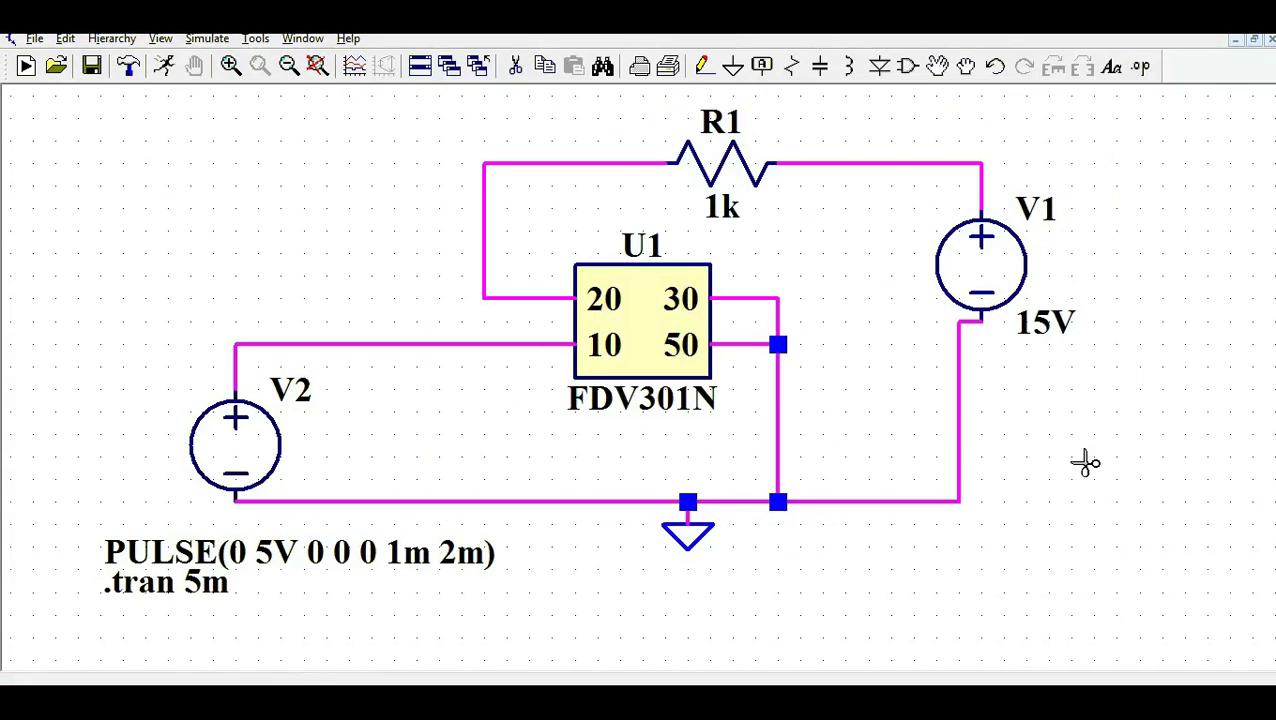
key("Escape")
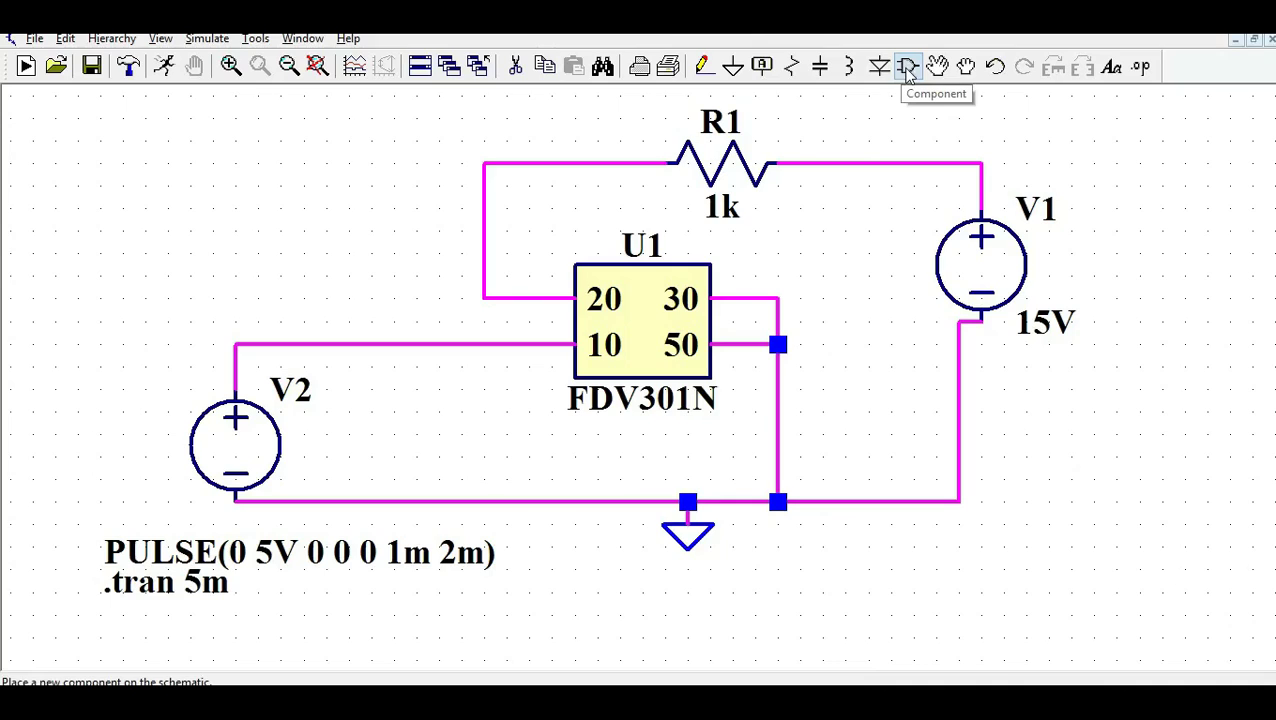
left_click(908, 68)
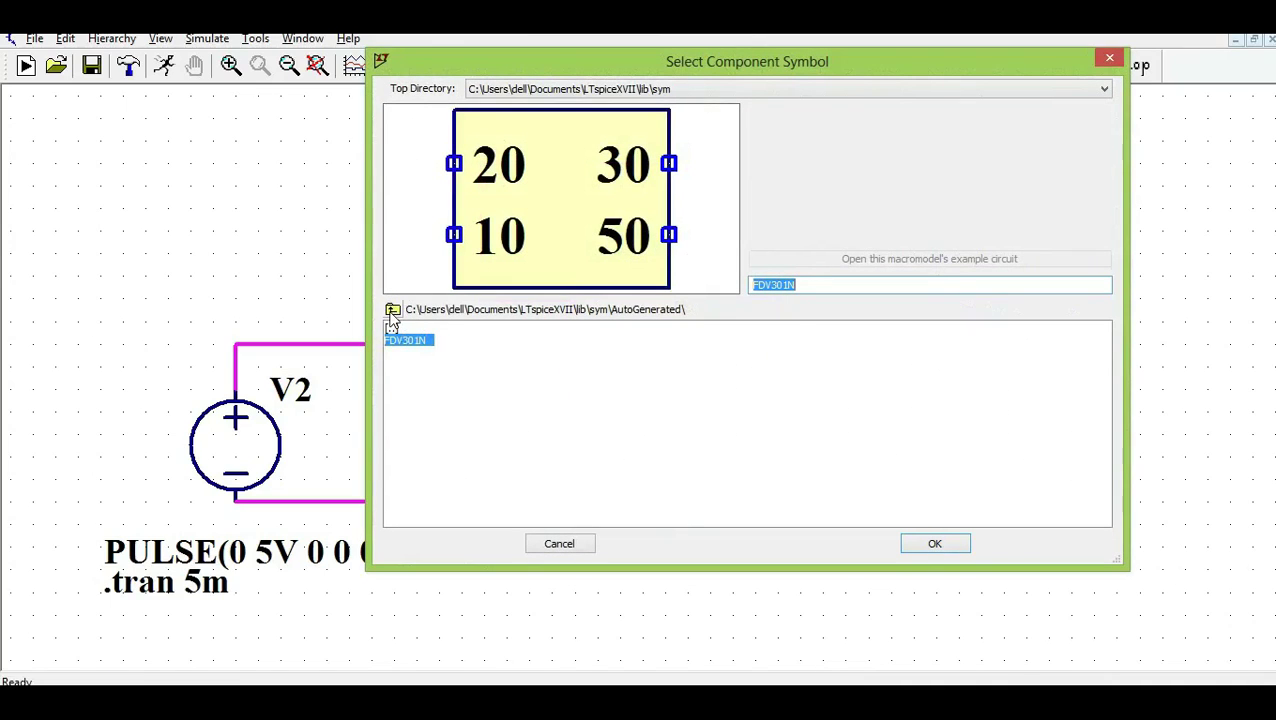
left_click(391, 310)
double_click(413, 342)
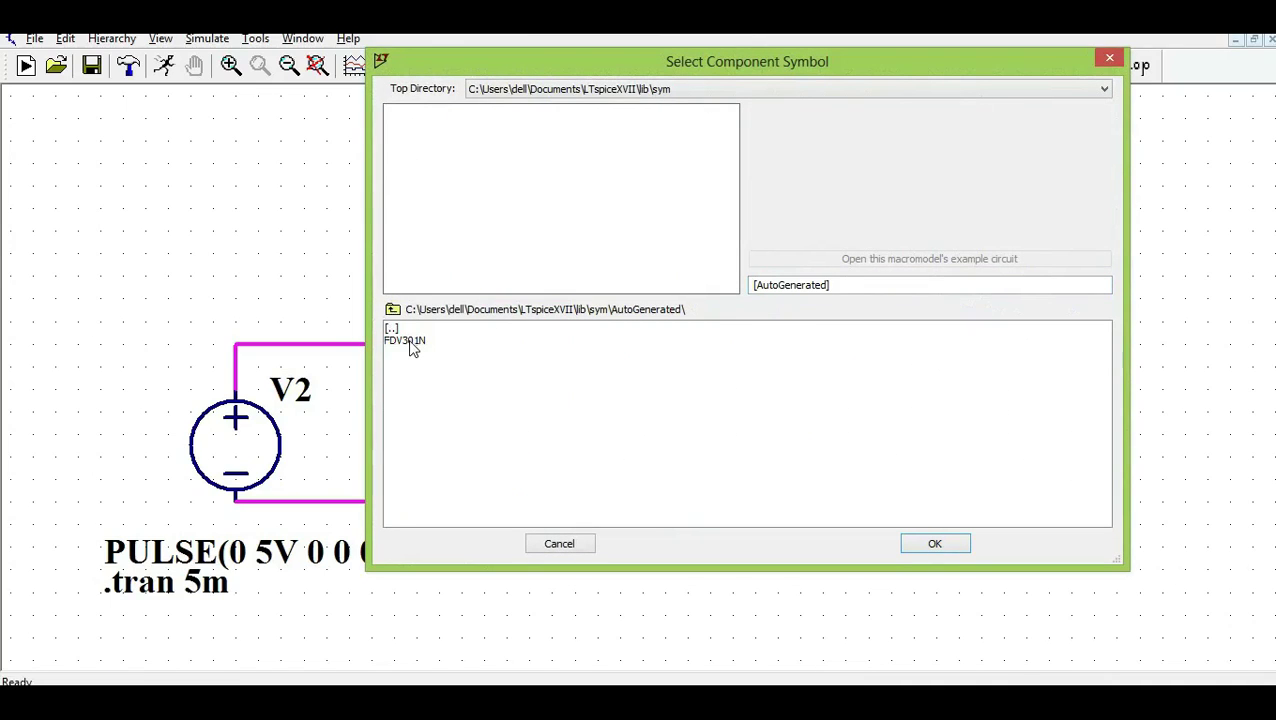
left_click(410, 341)
left_click(933, 543)
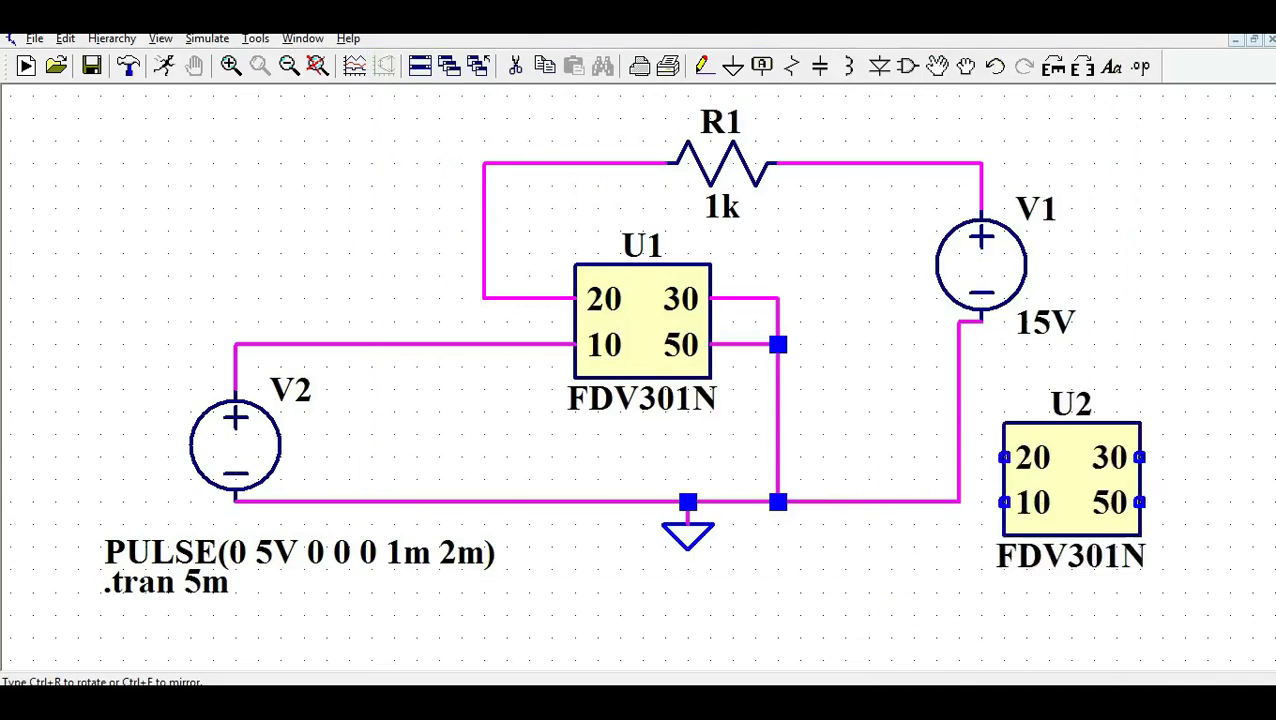
key("Escape")
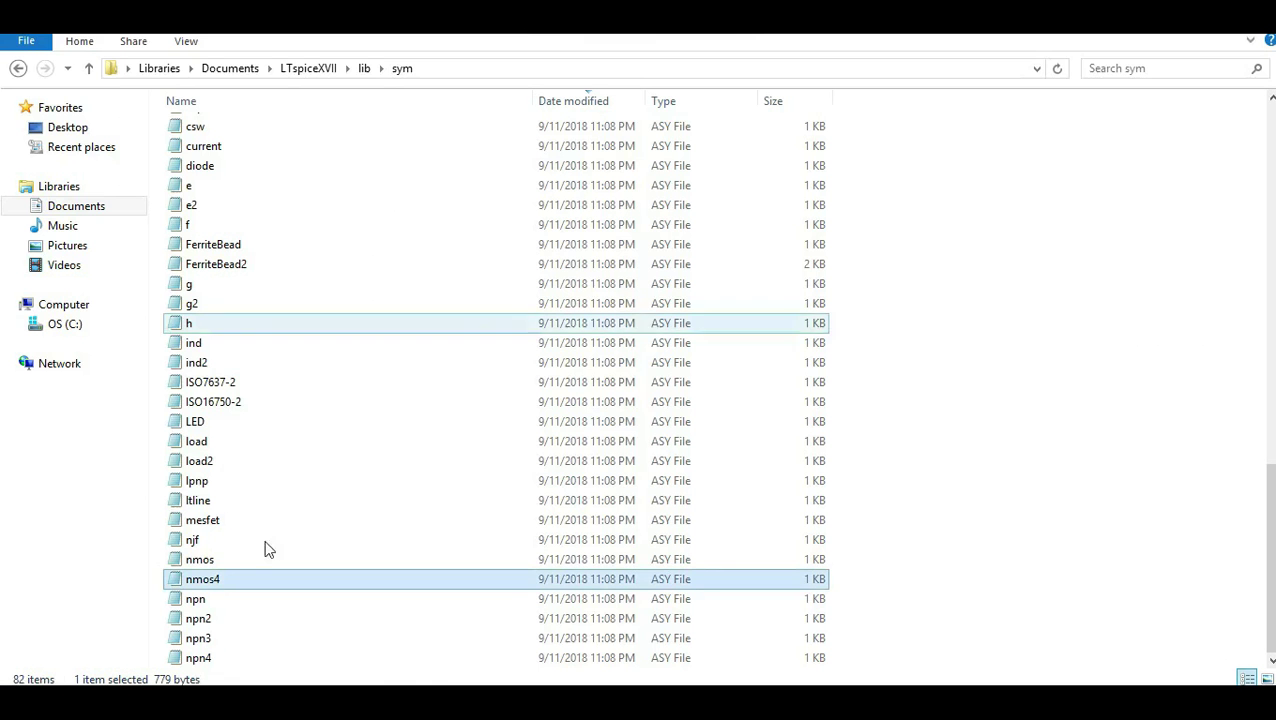
Create a new blank schematic in a fresh LTspice session and place one FDV301N component from the AutoGenerated folder.
double_click(265, 578)
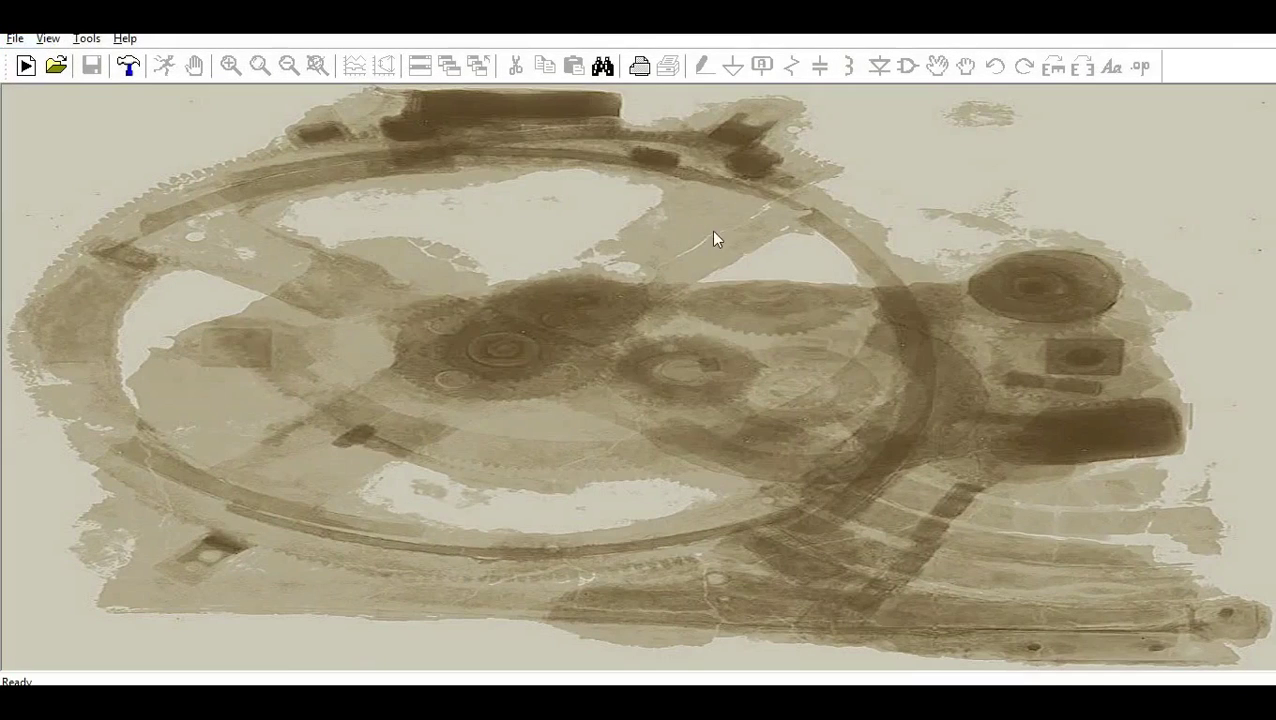
left_click(26, 67)
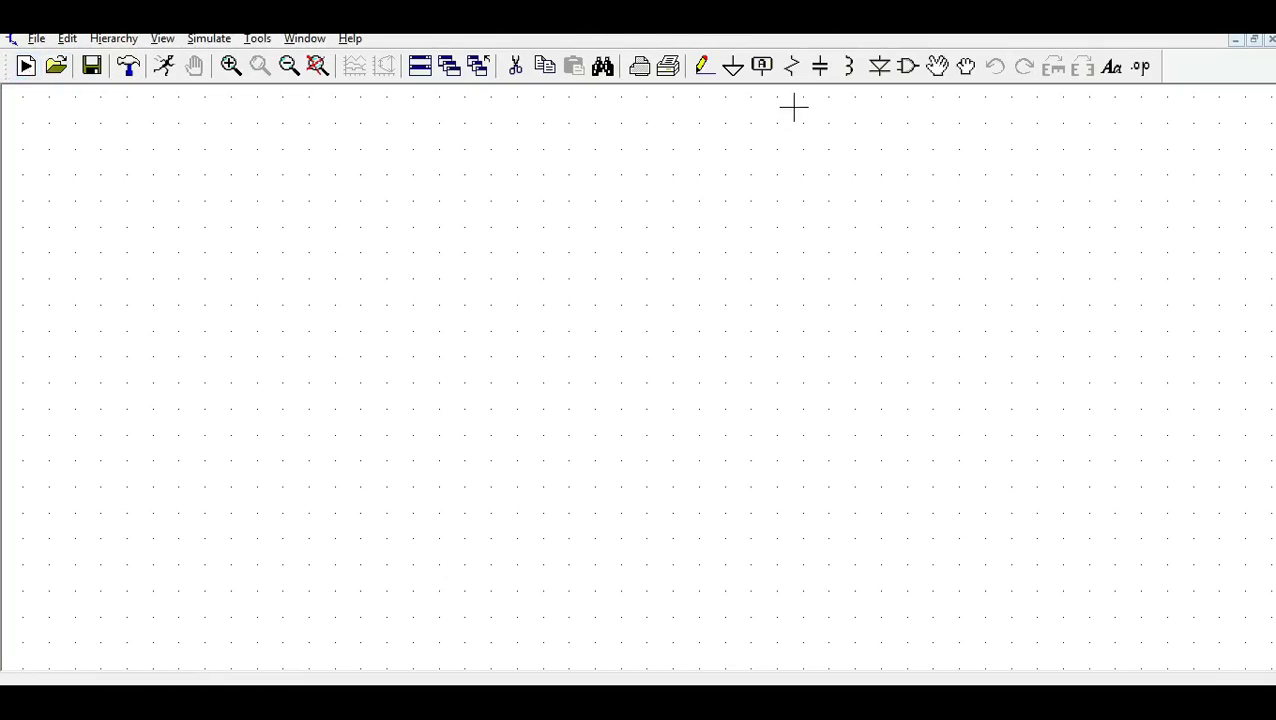
left_click(907, 67)
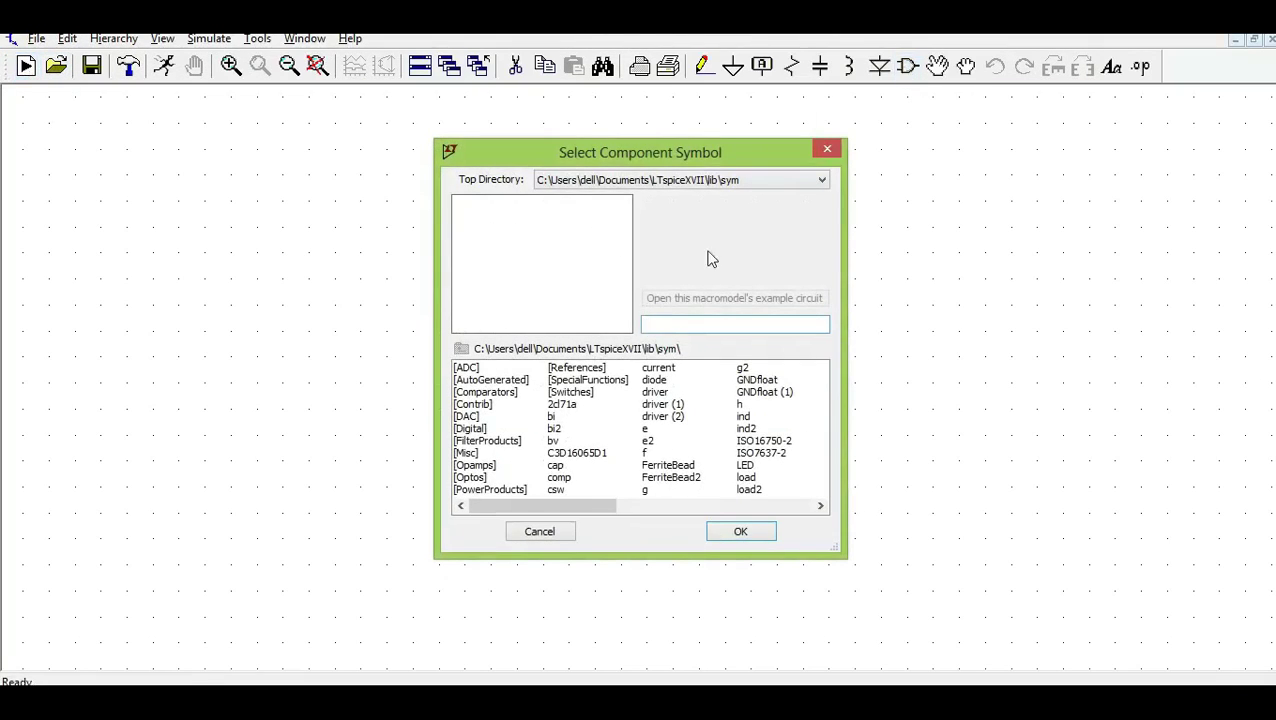
double_click(513, 382)
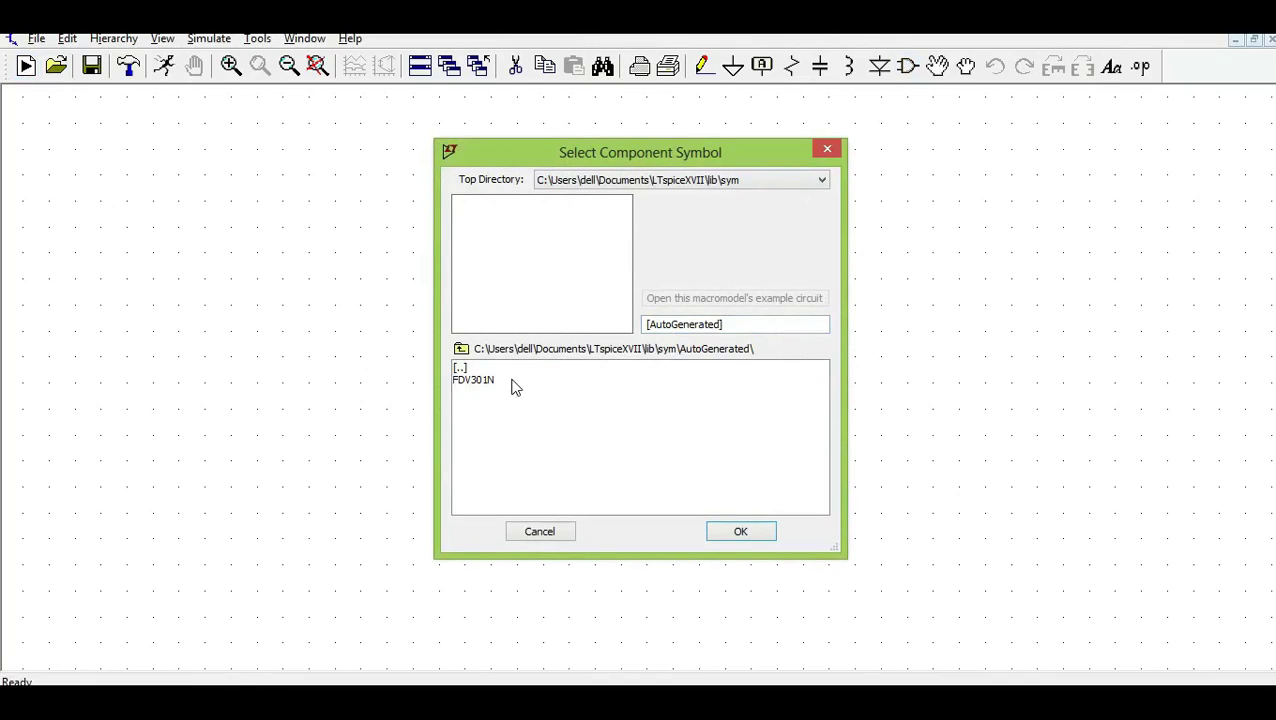
left_click(472, 380)
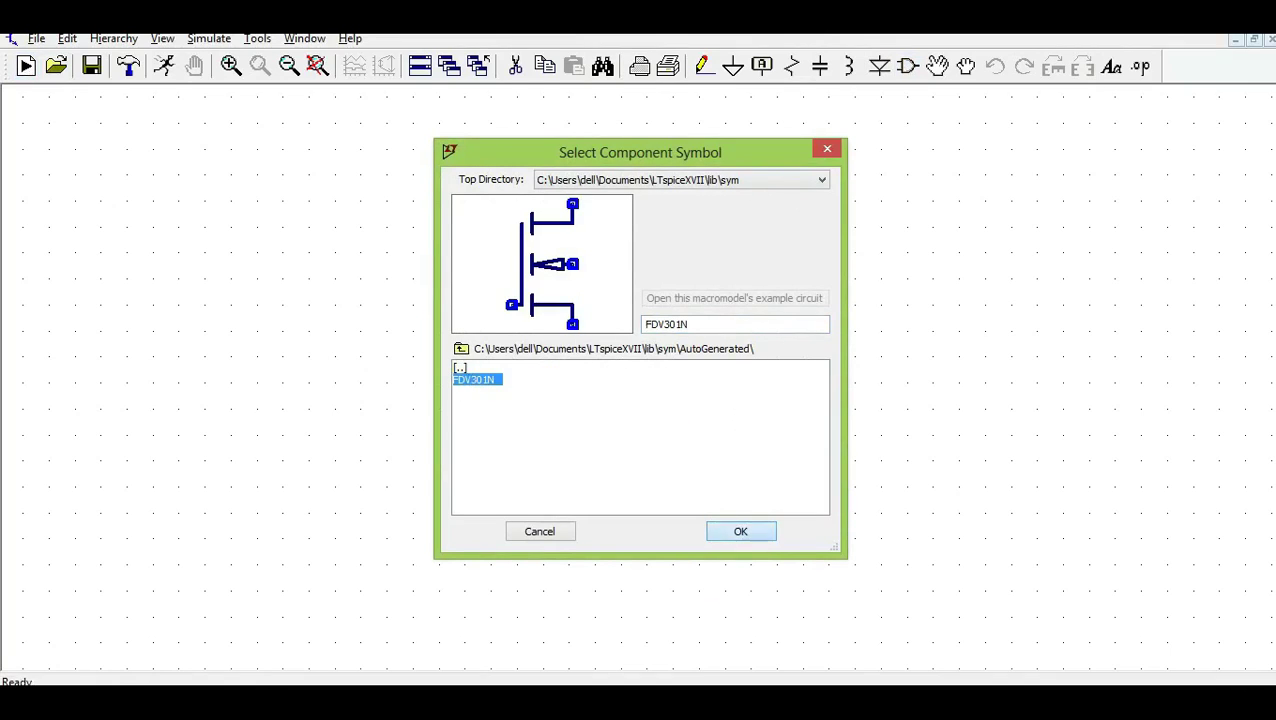
left_click(739, 531)
left_click(605, 330)
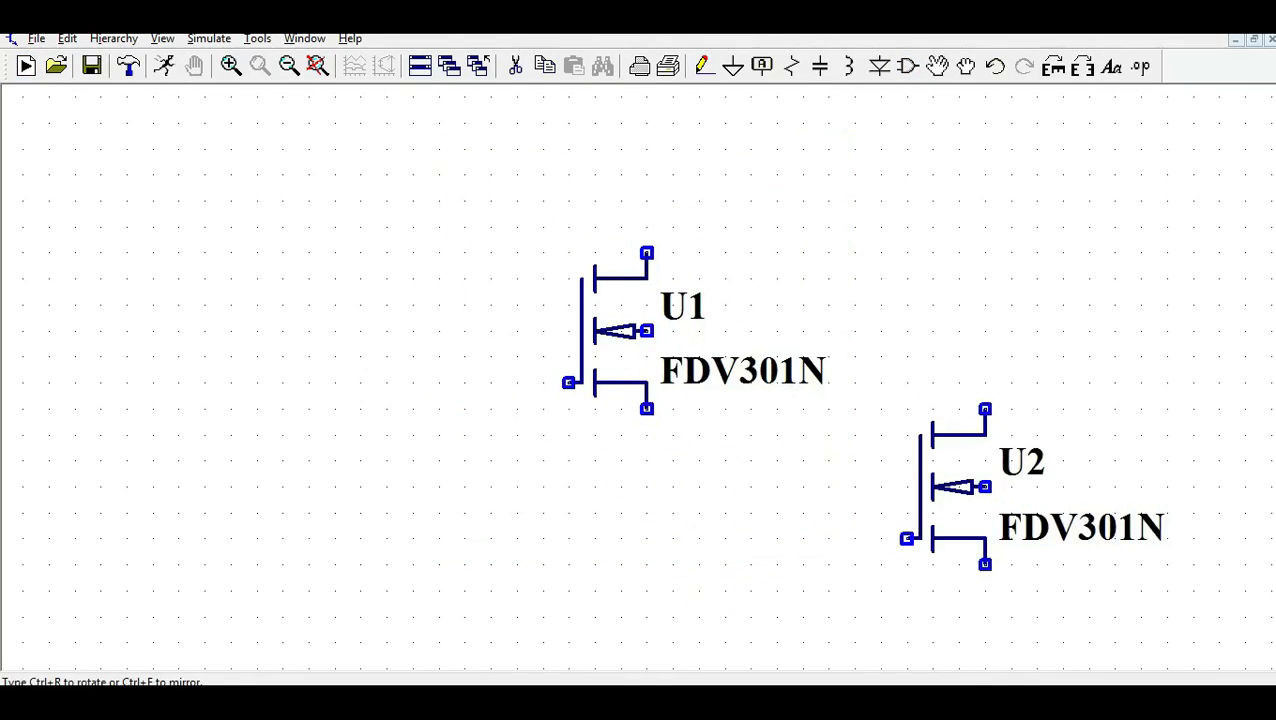
key("Escape")
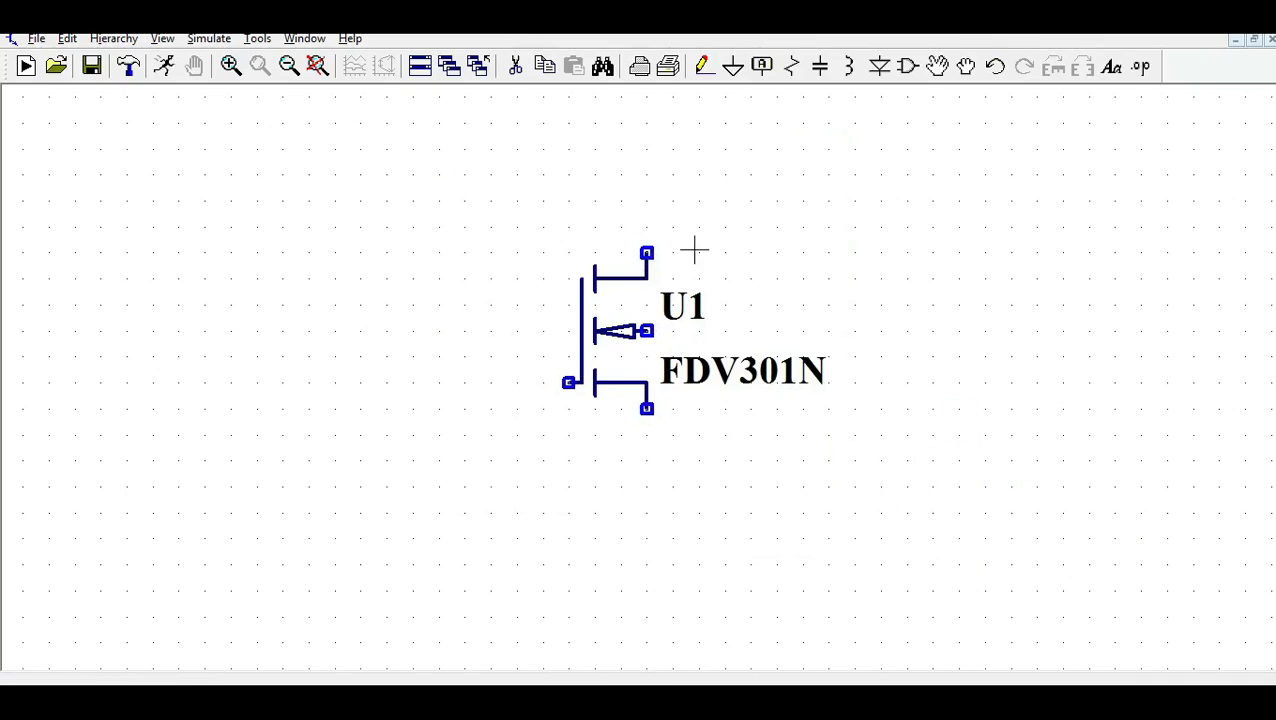
Place two voltage sources from the main symbol library, V1 to the right of the MOSFET and V2 to its lower left.
left_click(907, 66)
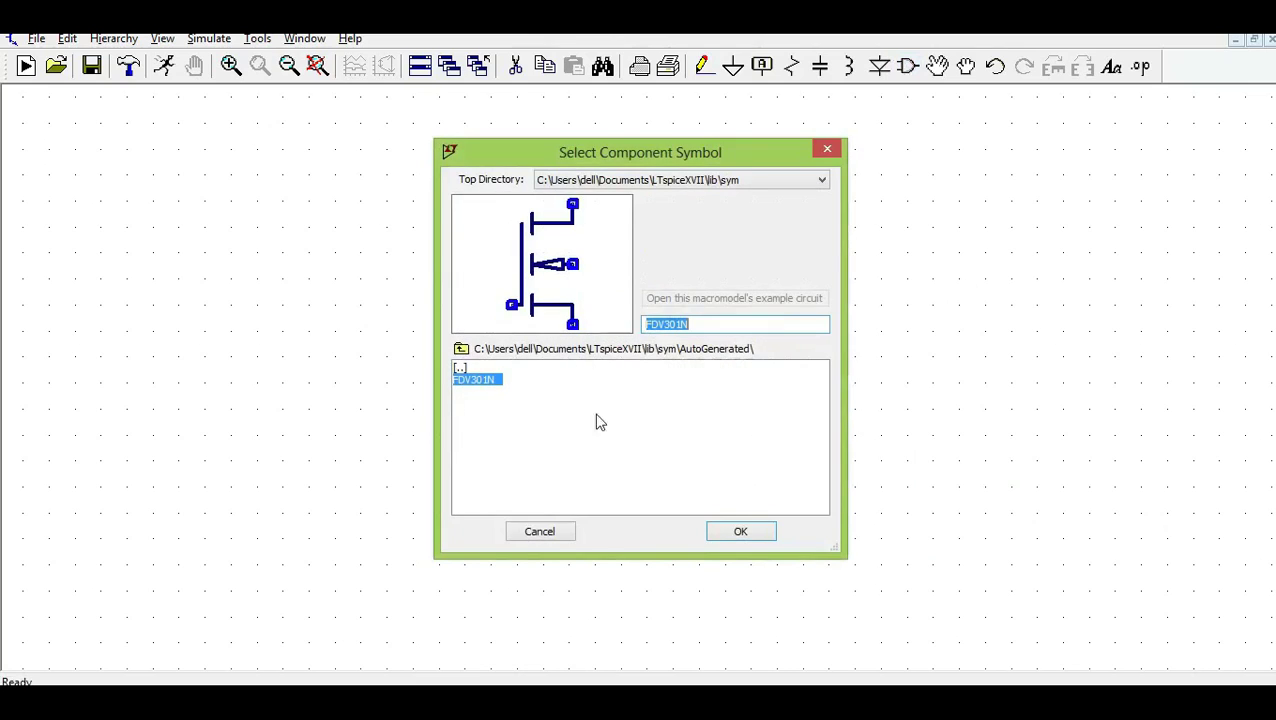
left_click(466, 348)
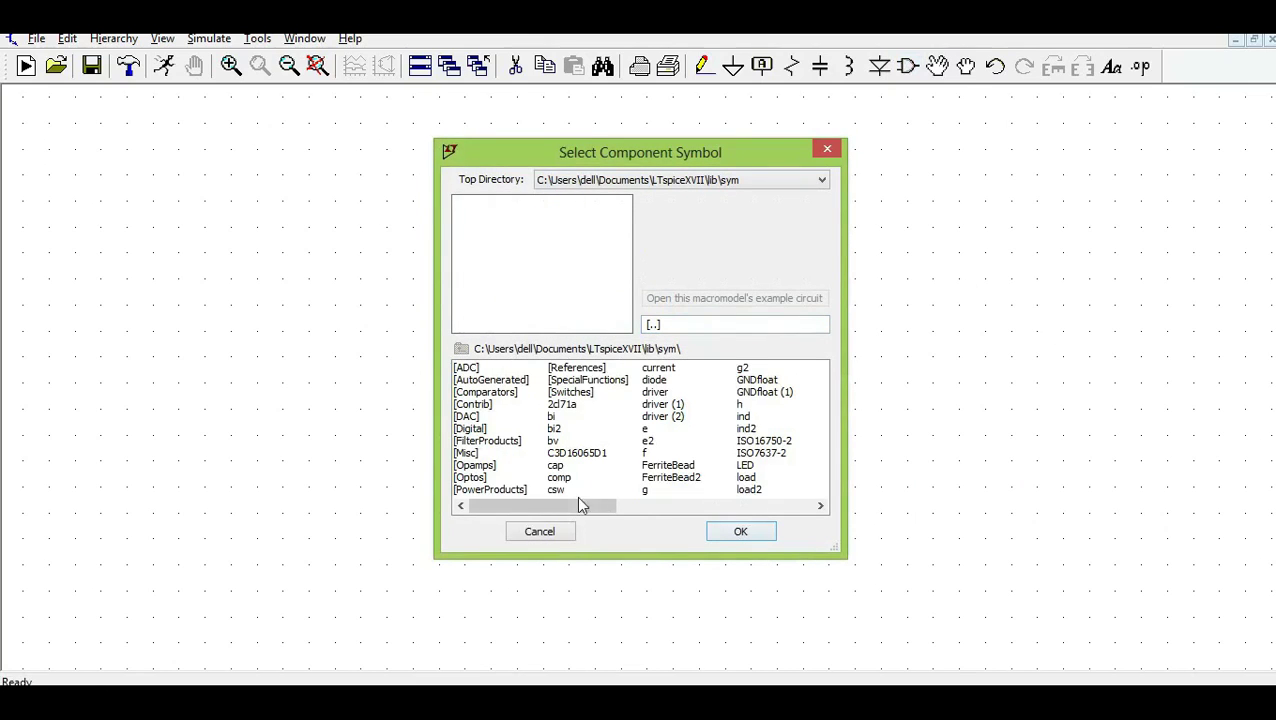
left_click_drag(581, 505, 789, 500)
double_click(660, 477)
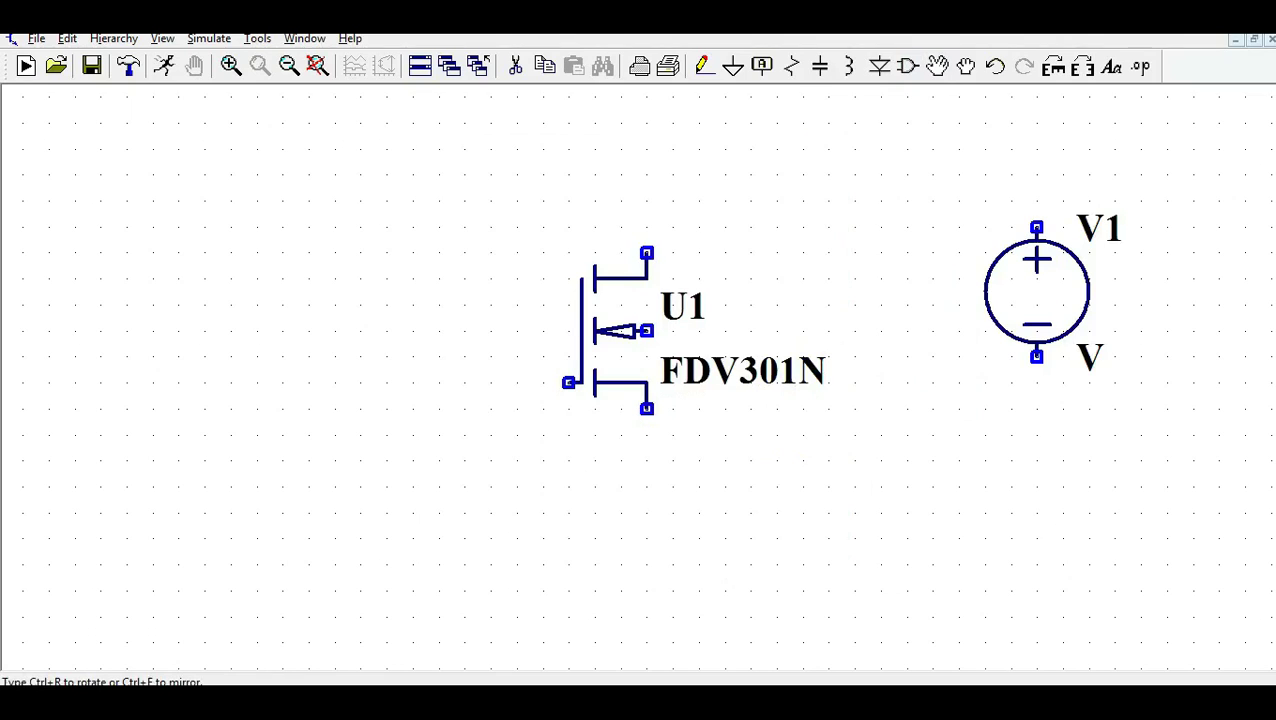
left_click(1037, 318)
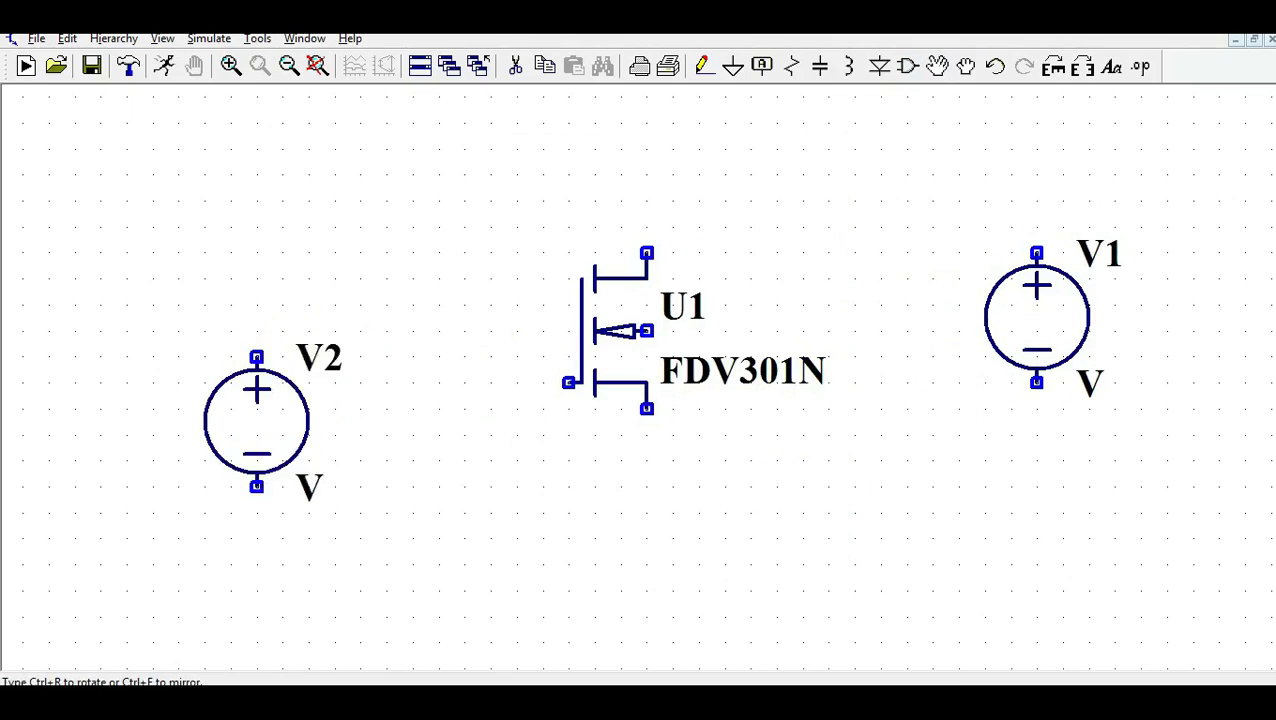
left_click(231, 471)
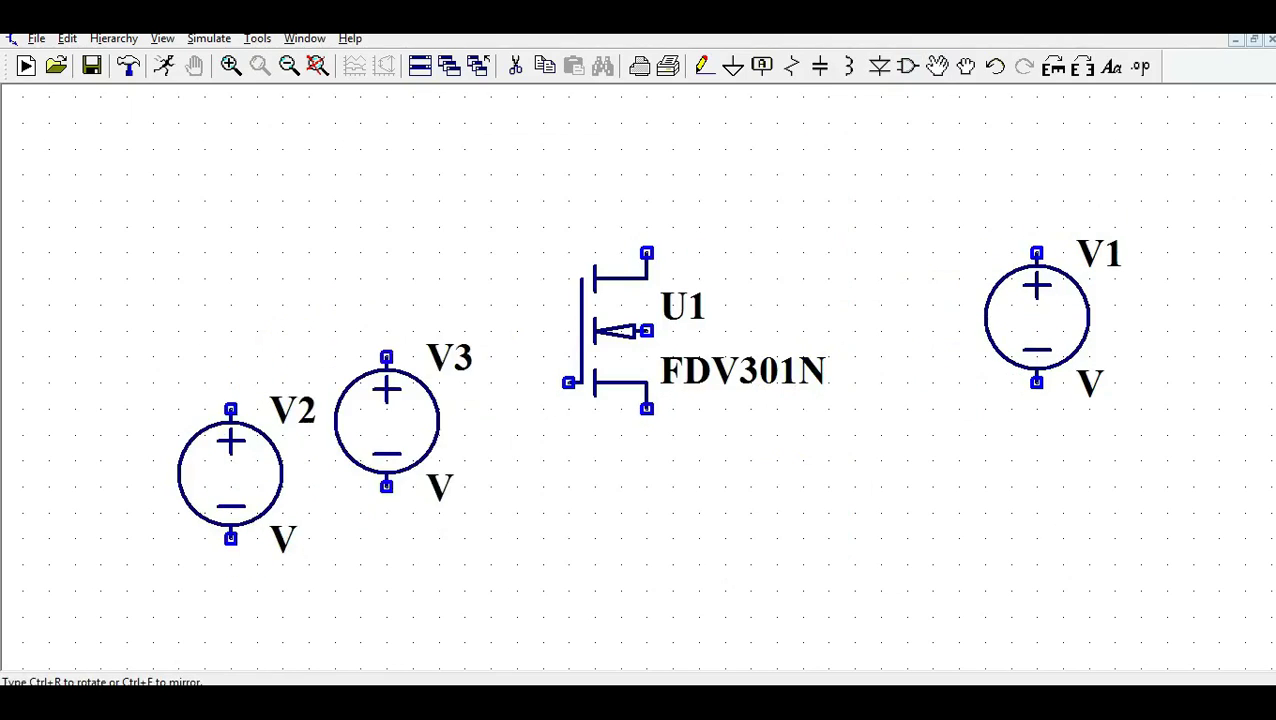
scroll(387, 421, "down", 2)
key("Escape")
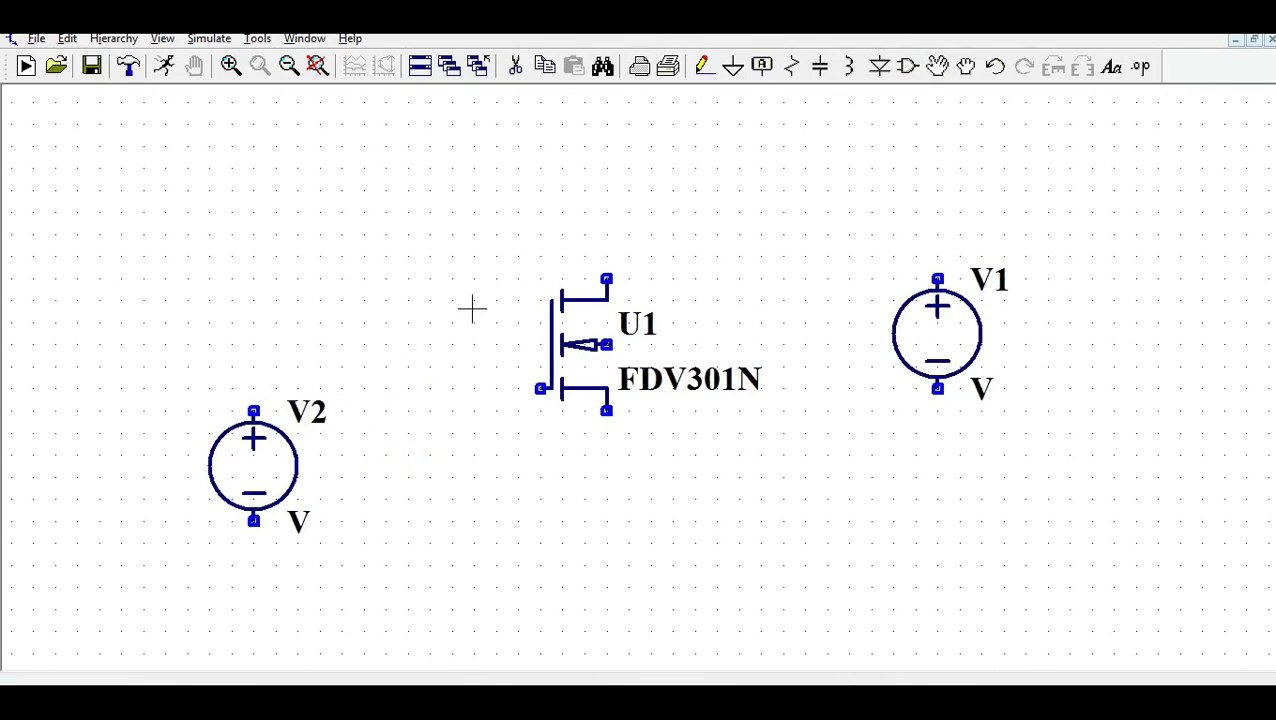
Place a resistor horizontally above and between the MOSFET and voltage source V1.
left_click(791, 66)
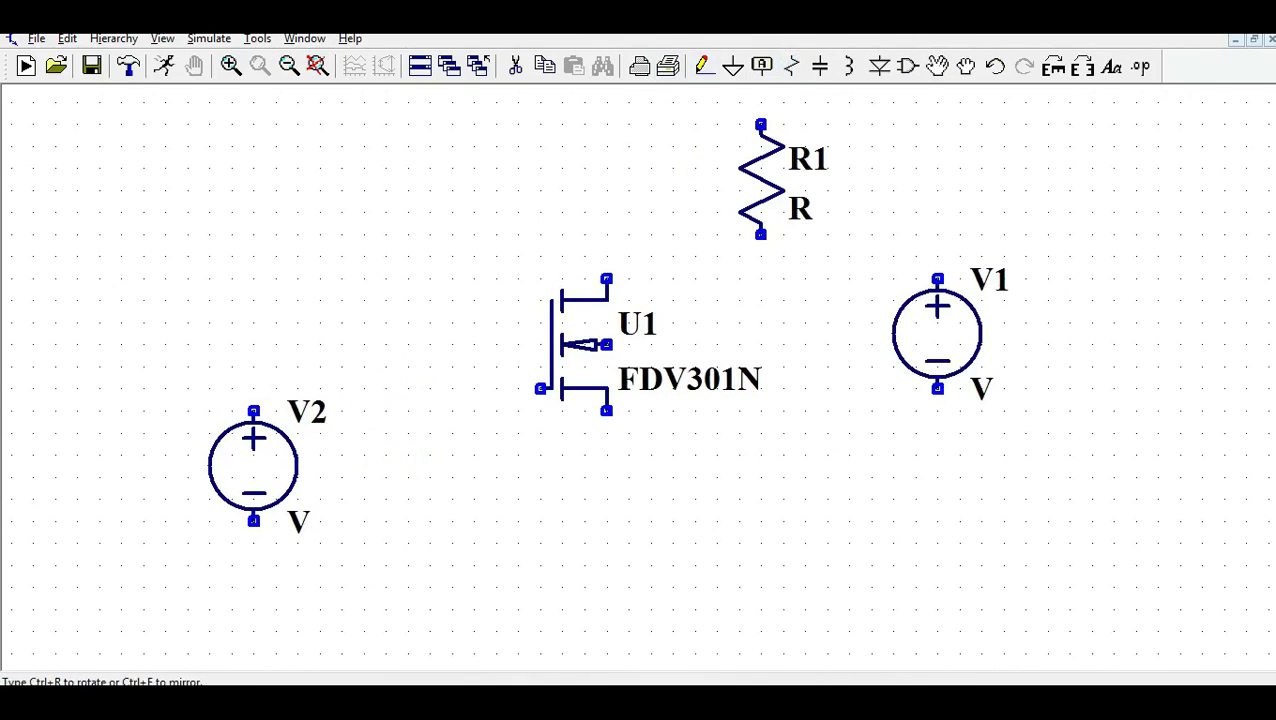
key("ctrl+r")
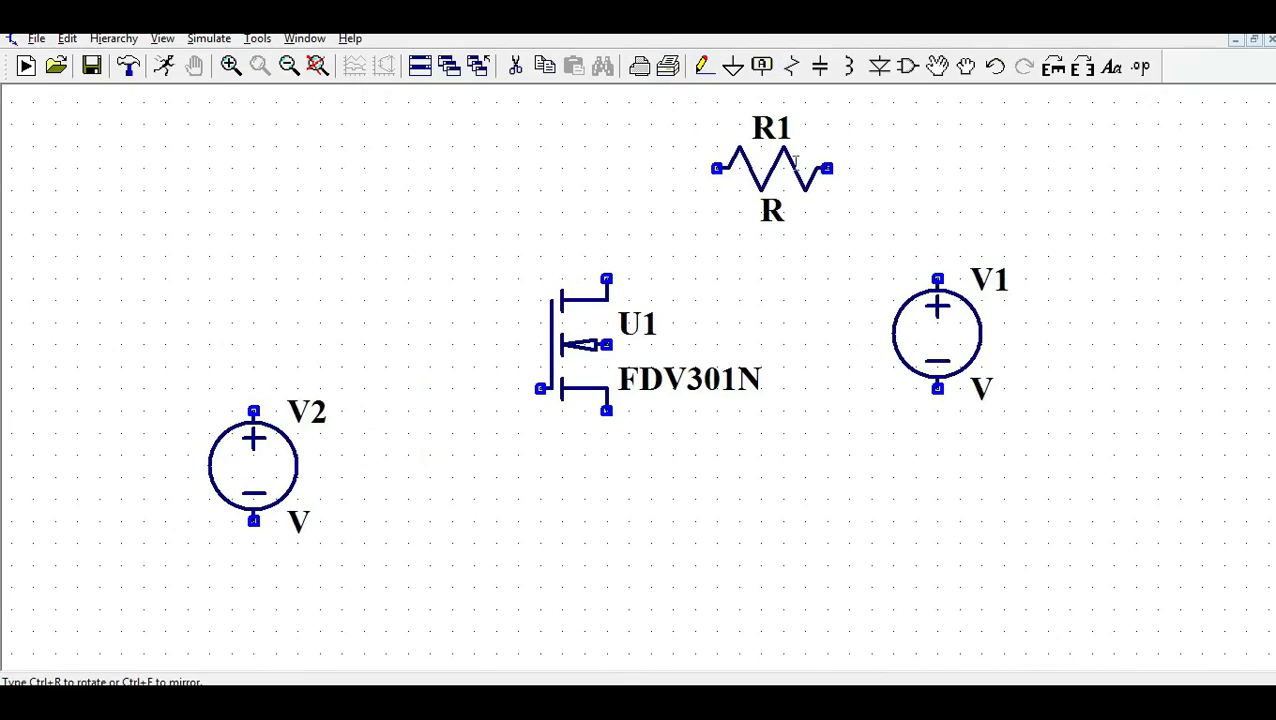
left_click(795, 162)
Wire V2's positive terminal to the MOSFET gate and its negative terminal to the MOSFET source.
left_click(702, 66)
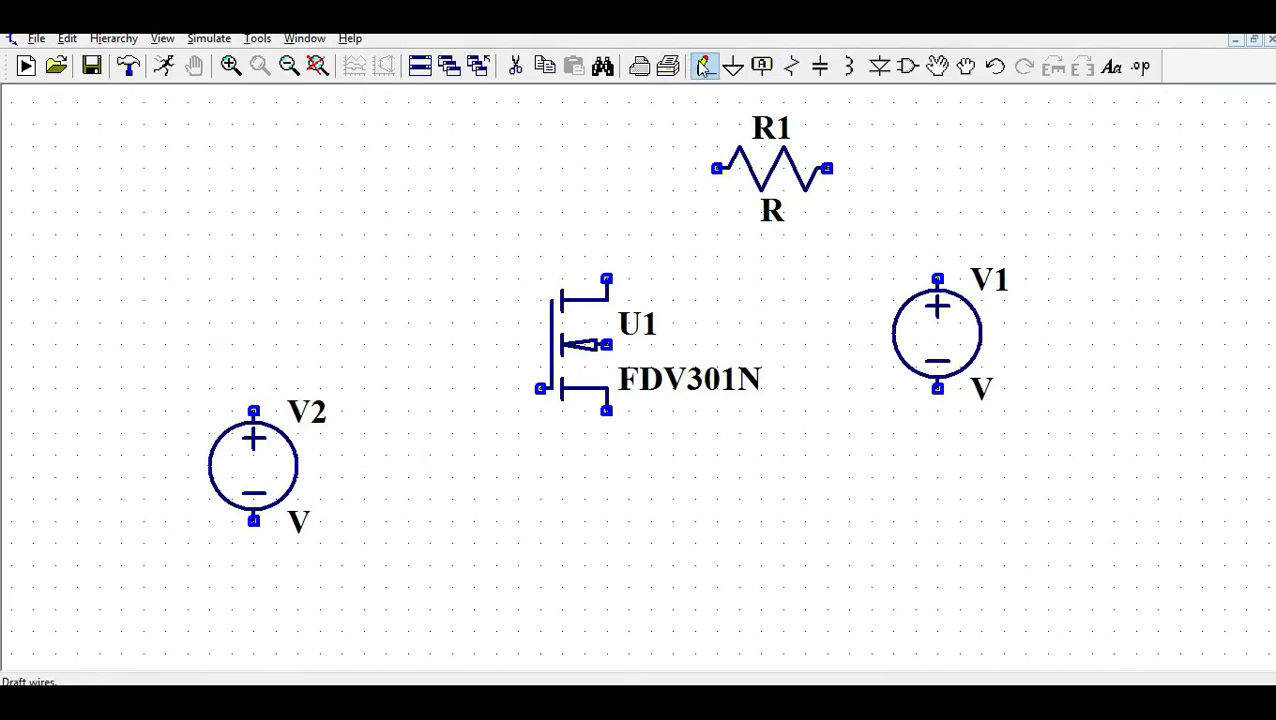
left_click(541, 388)
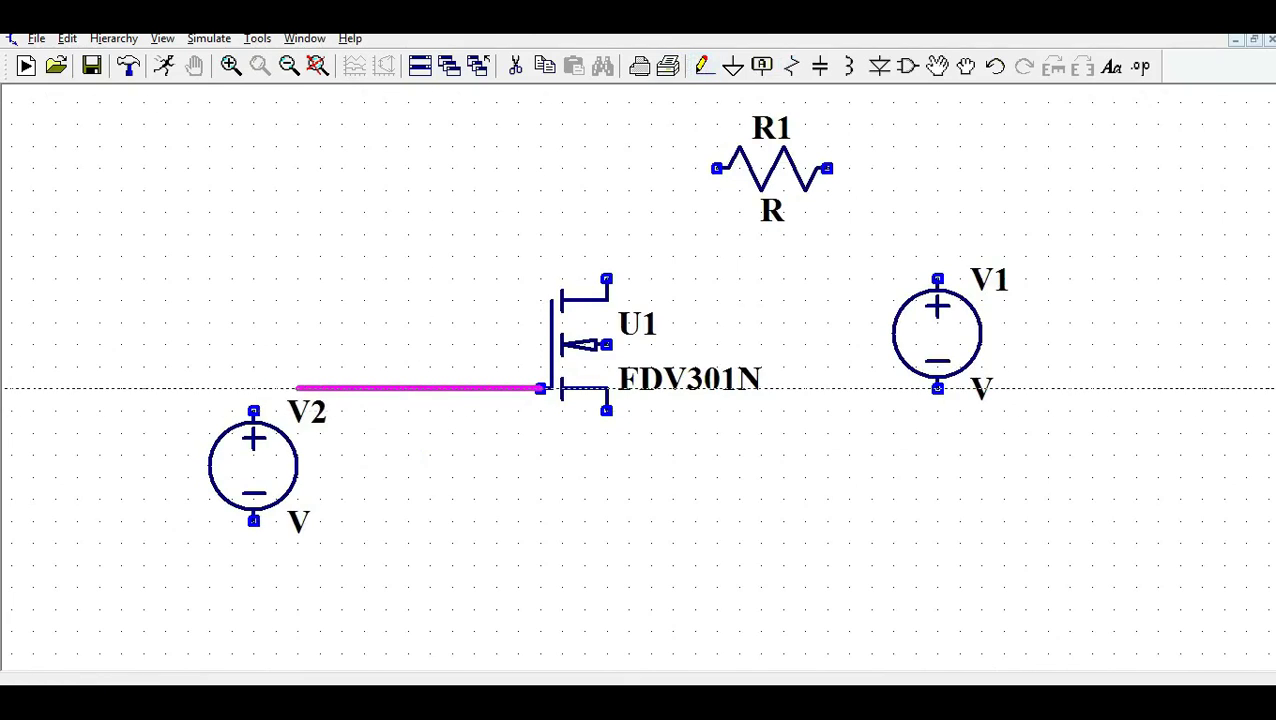
left_click(253, 411)
left_click(253, 521)
left_click(253, 586)
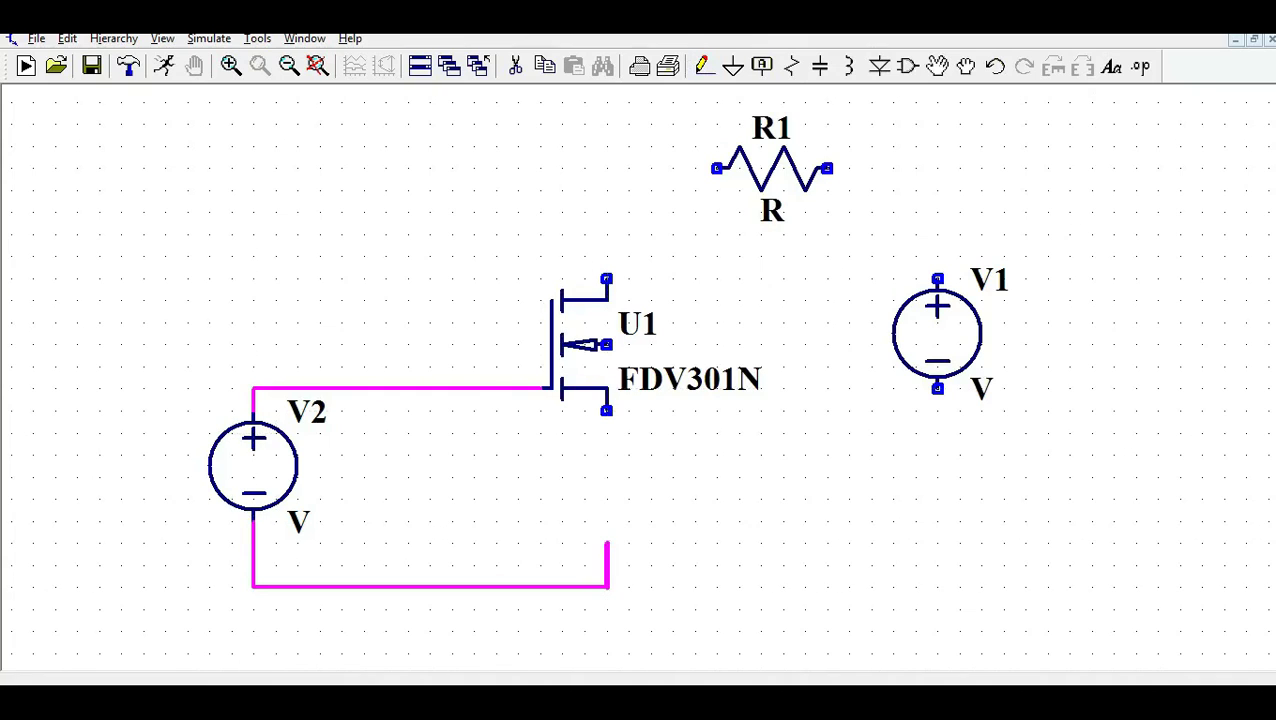
left_click(607, 410)
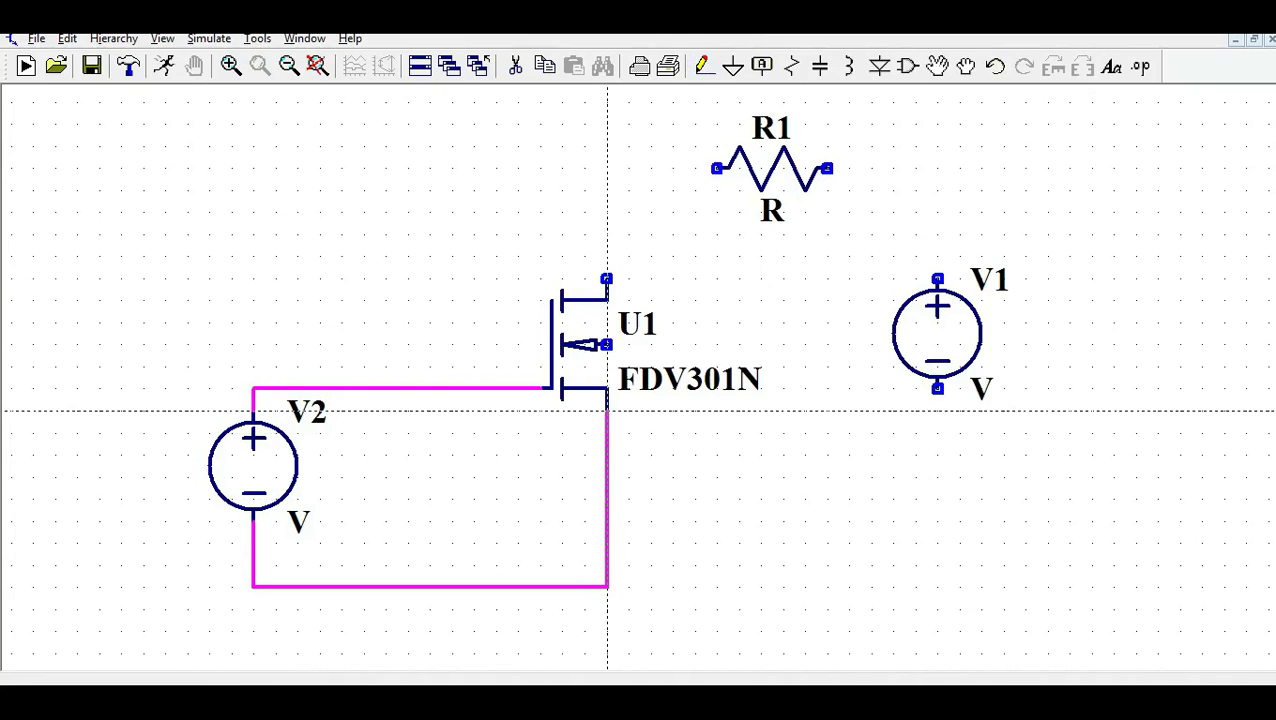
key("Escape")
mouse_move(675, 496)
left_mouse_down()
mouse_move(678, 416)
mouse_move(688, 496)
left_mouse_up()
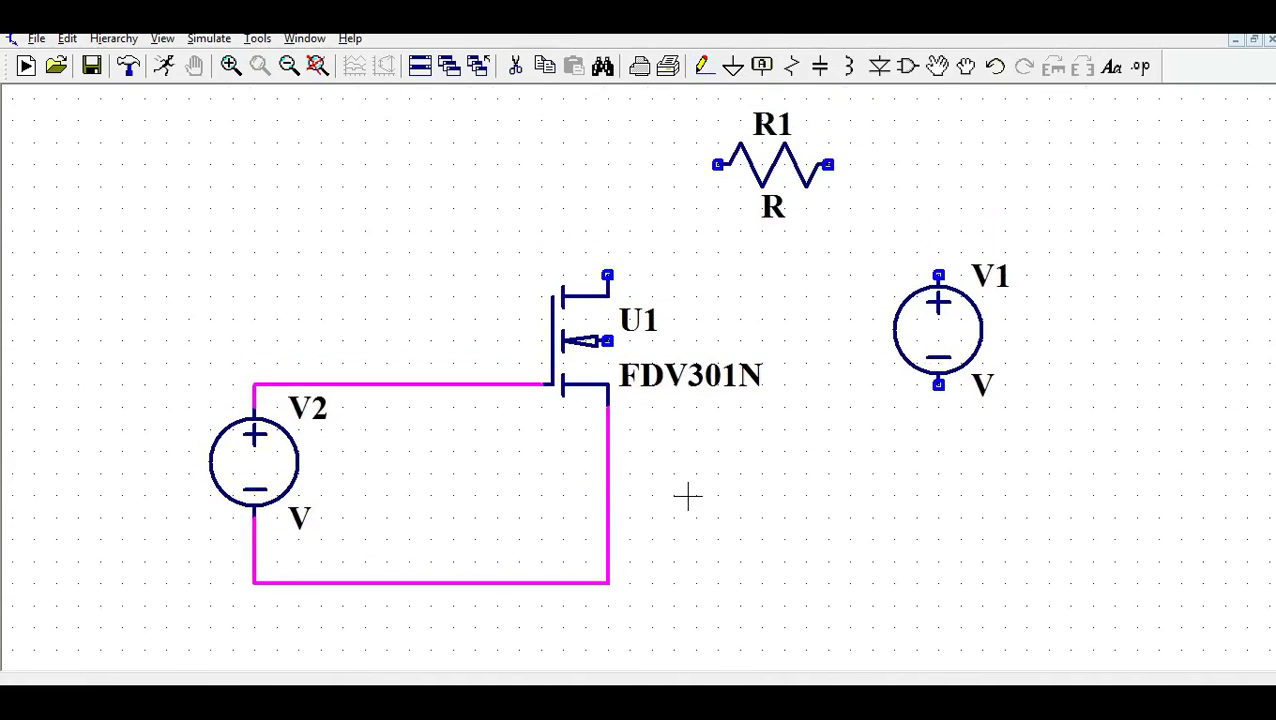
Wire R1 between the MOSFET drain and V1's positive terminal, and connect V1's negative terminal to the common source wire.
left_click(703, 66)
left_click(718, 164)
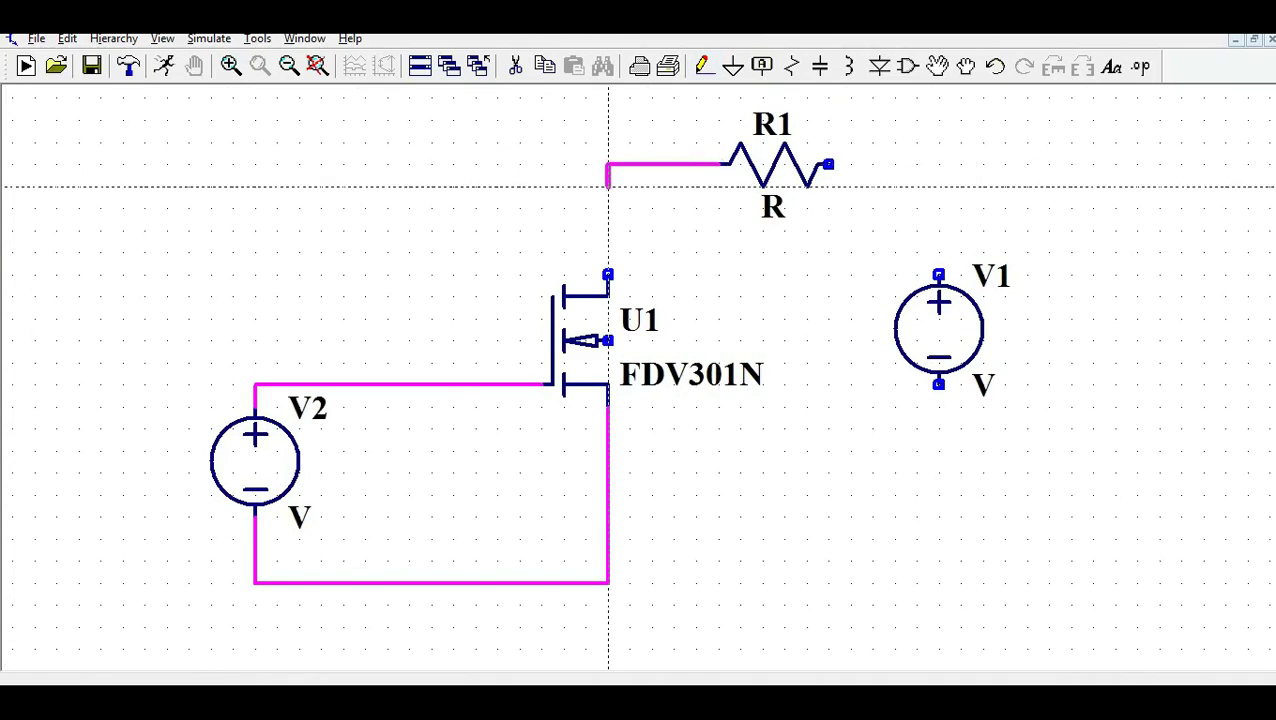
left_click(607, 275)
left_click(828, 164)
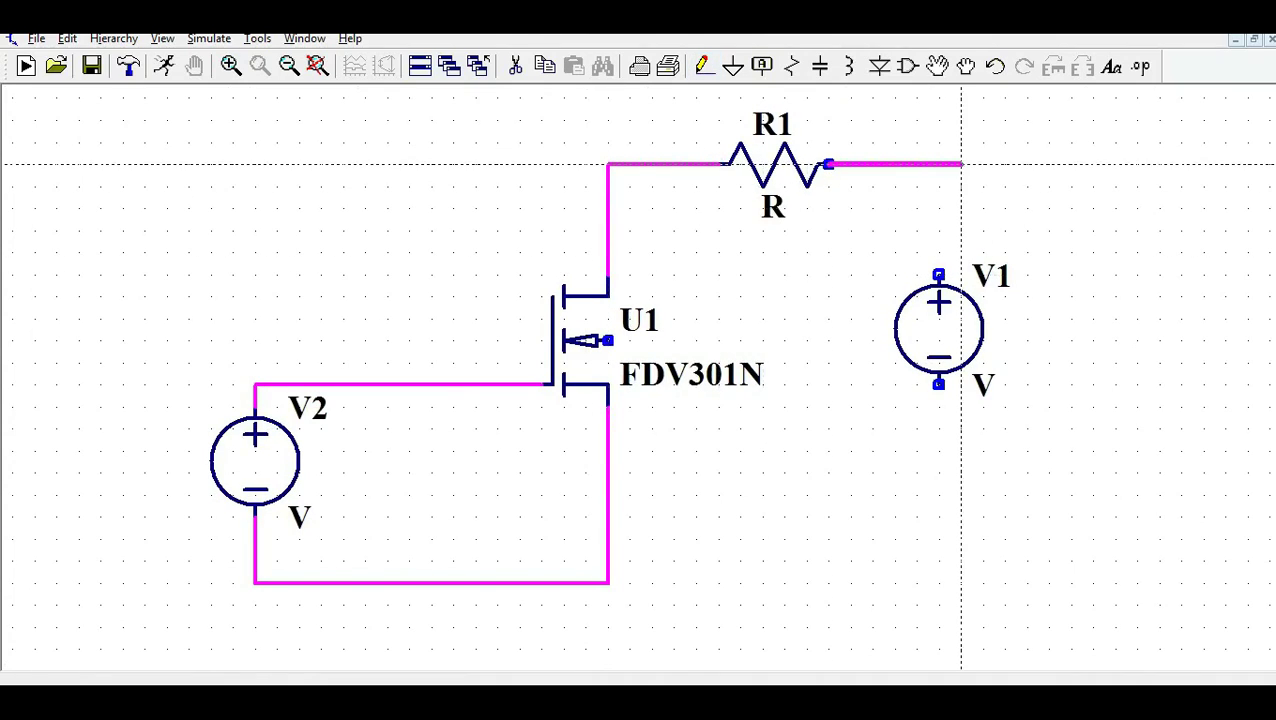
left_click(938, 275)
left_click(938, 384)
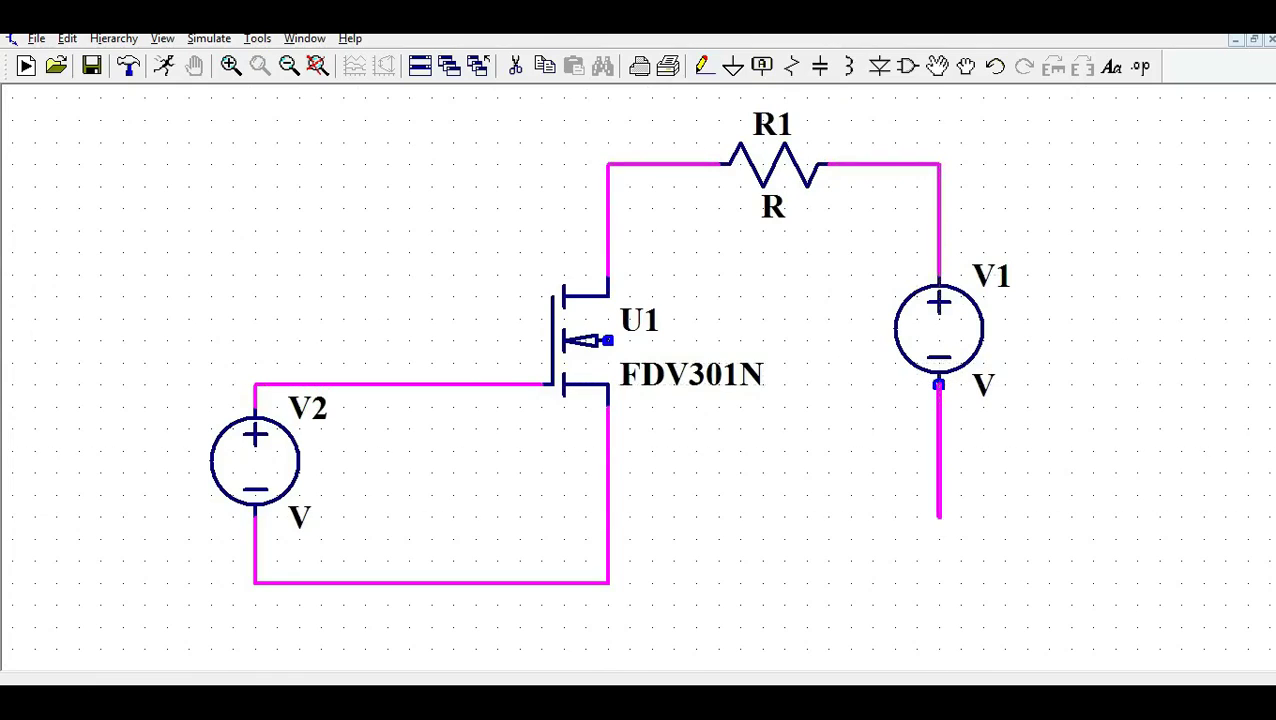
left_click(608, 583)
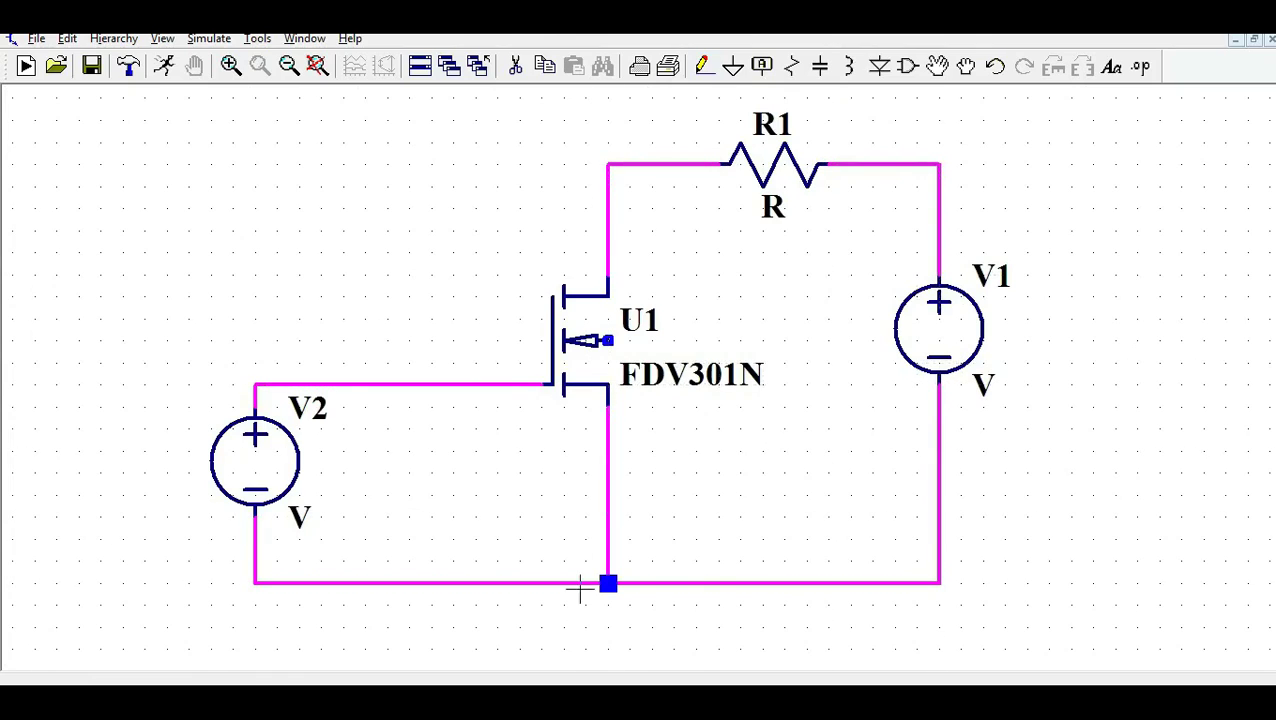
Place a ground symbol just below the common source junction and wire it to that junction.
left_click(732, 66)
left_click(607, 604)
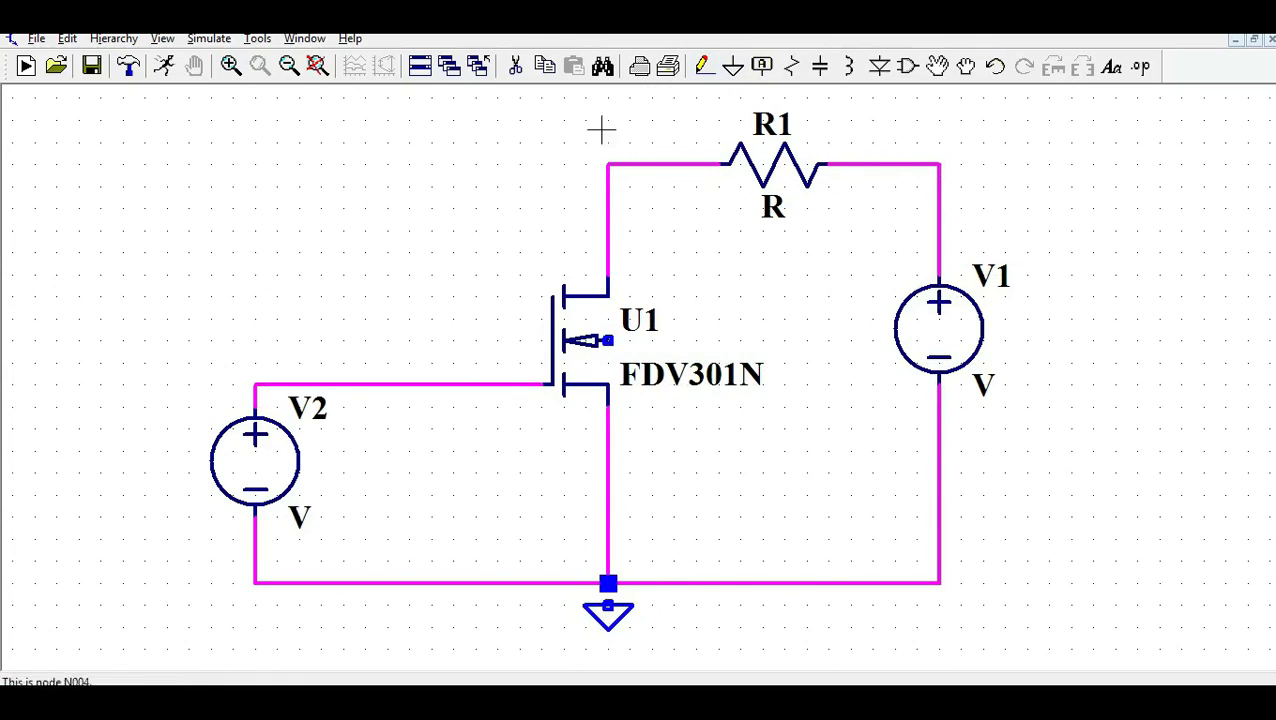
left_click(703, 66)
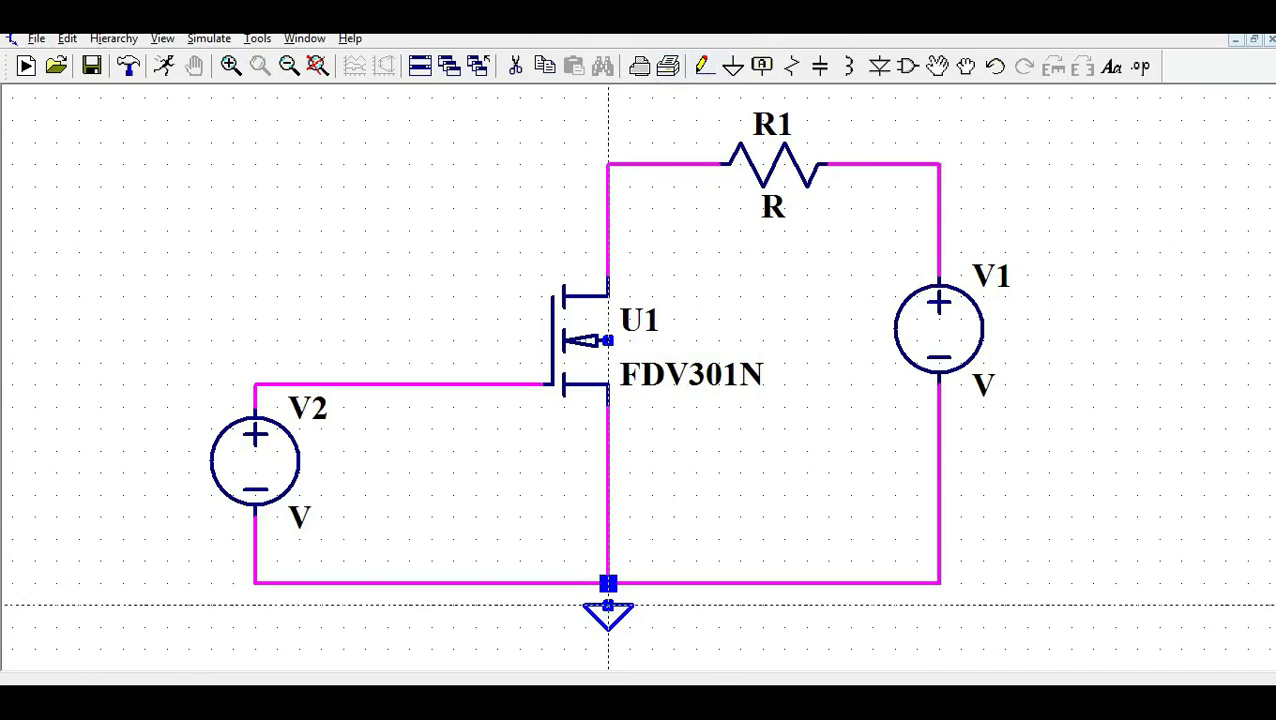
key("Escape")
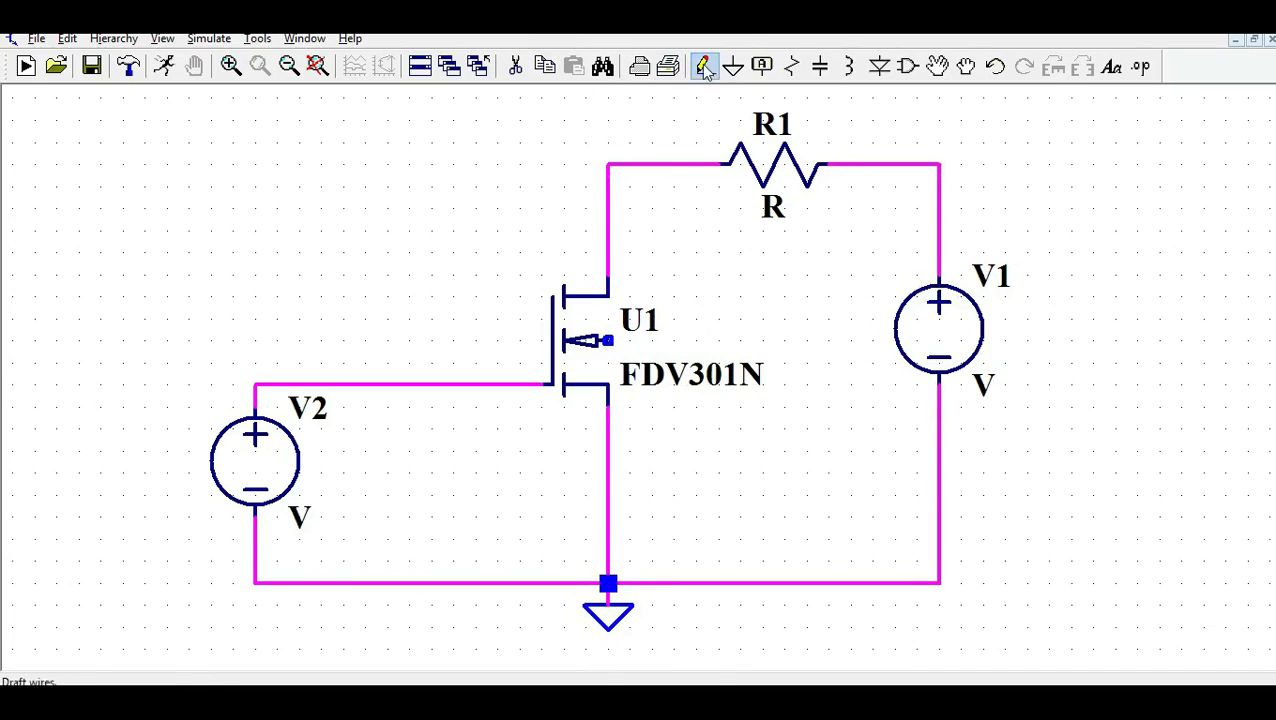
Wire the MOSFET's body pin to its source wire.
left_click(703, 66)
left_click(607, 340)
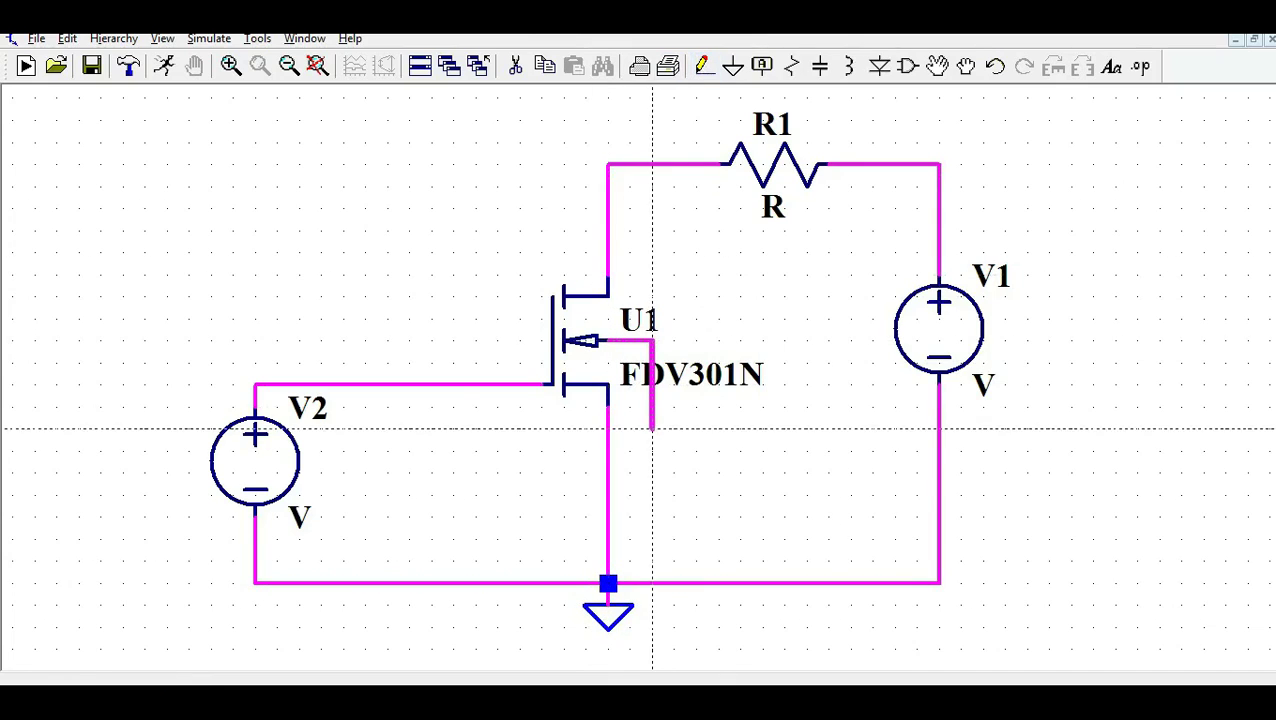
left_click(606, 451)
key("Escape")
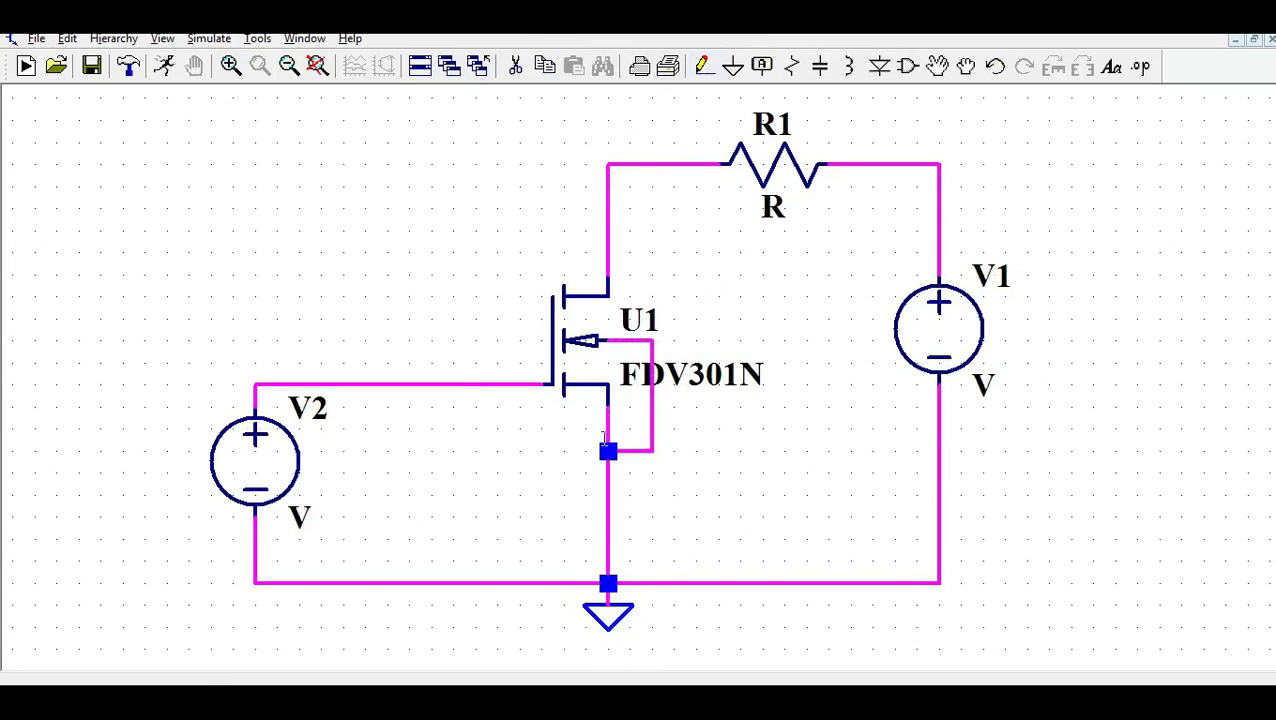
Set R1's resistance to 1K and V1's DC value to 15V.
right_click(778, 173)
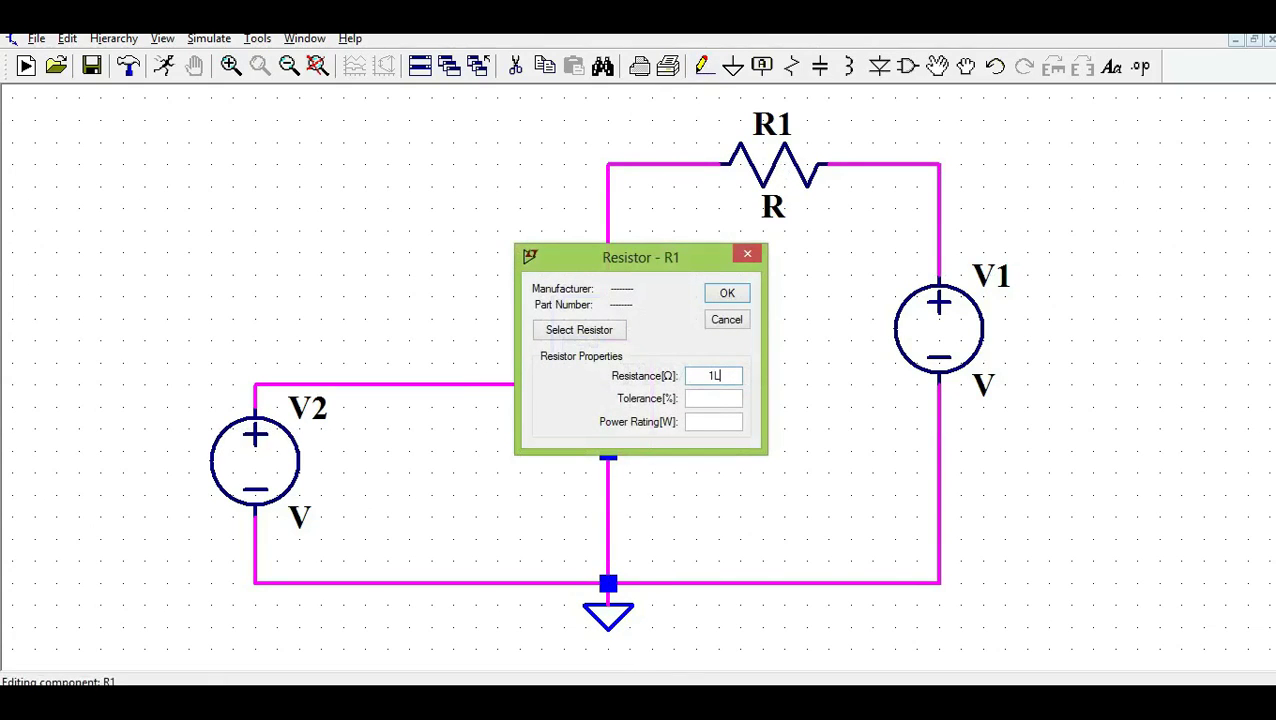
key("Return")
right_click(771, 175)
type("1K")
key("Return")
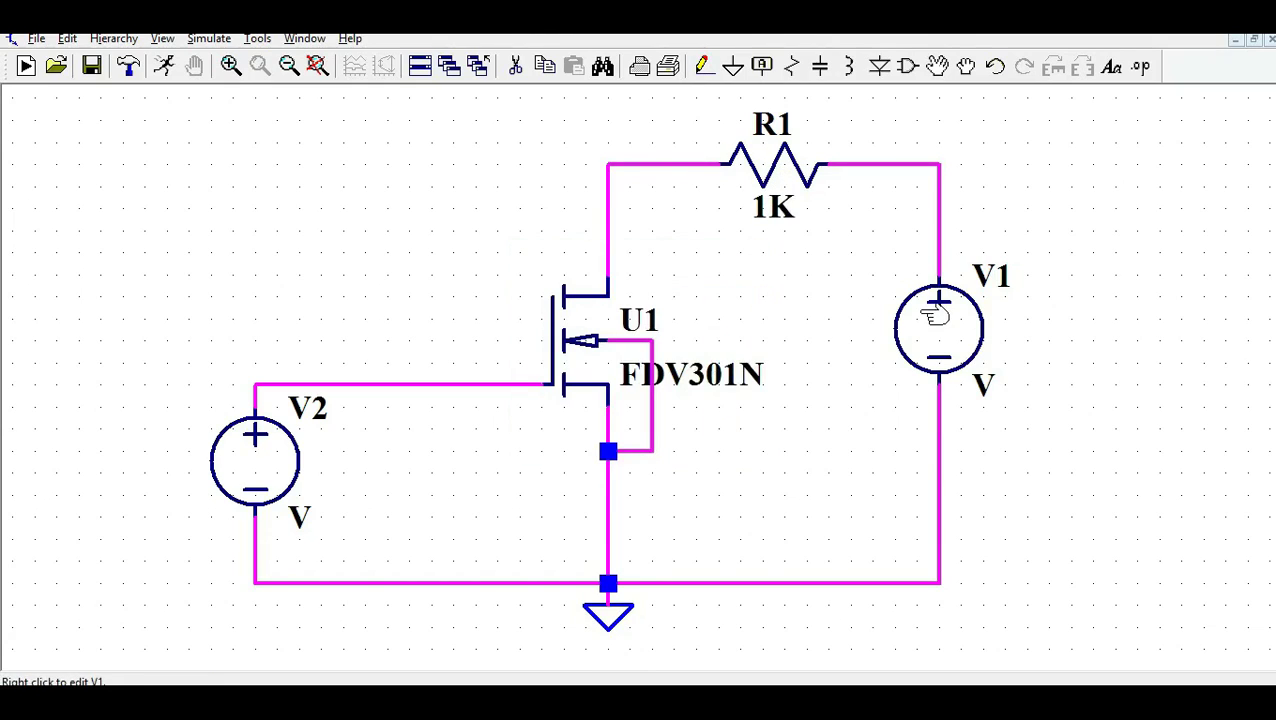
right_click(922, 320)
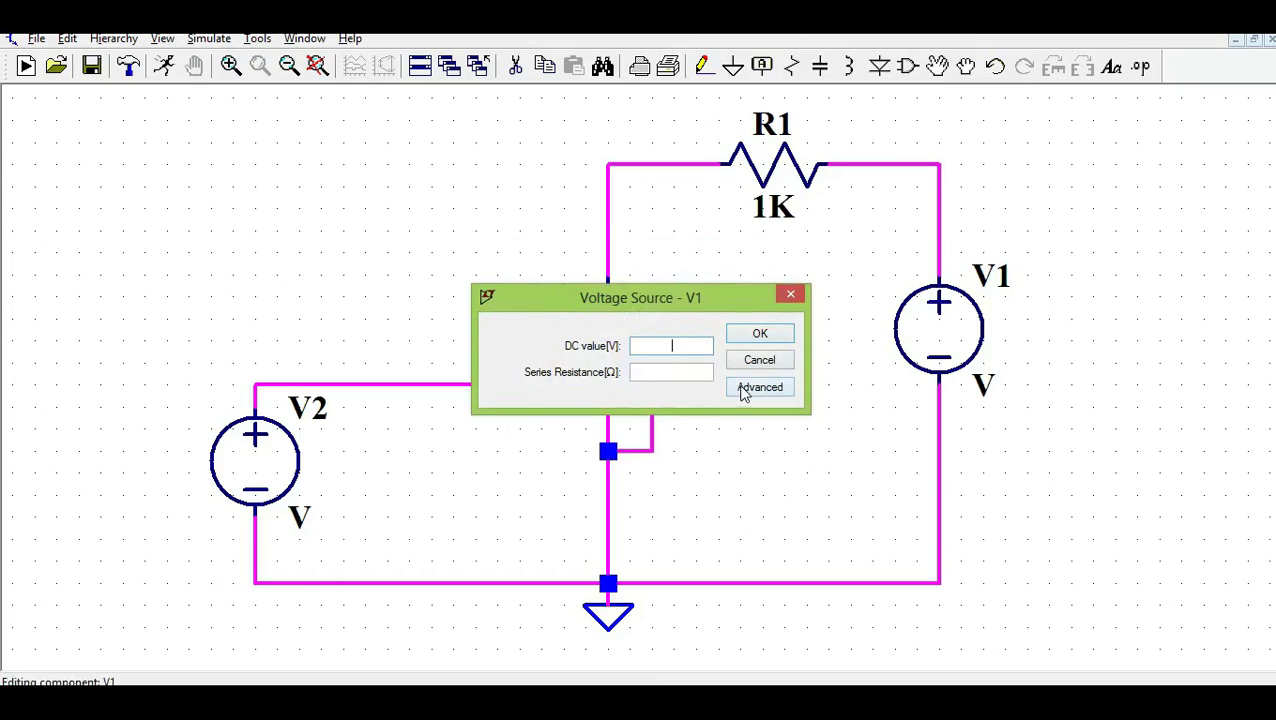
left_click(760, 336)
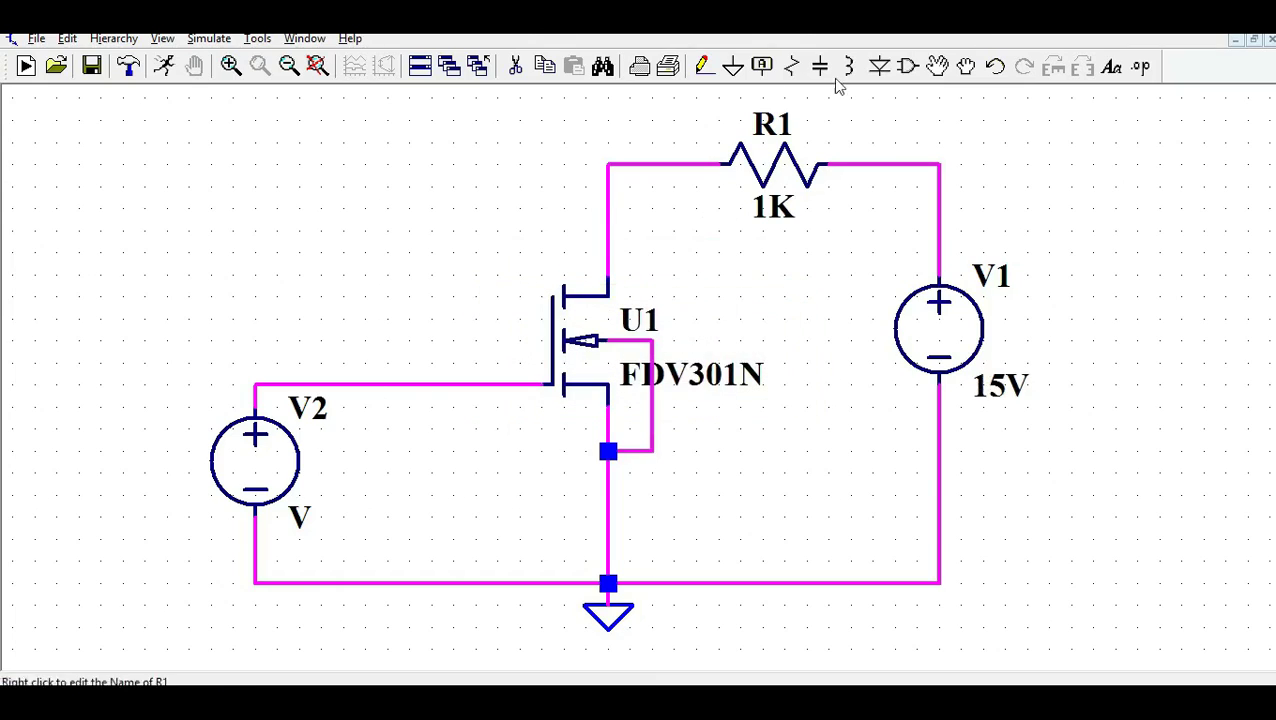
Move the FDV301N label to the right, clear of the body wire.
left_click(937, 66)
left_click(735, 372)
left_click(702, 390)
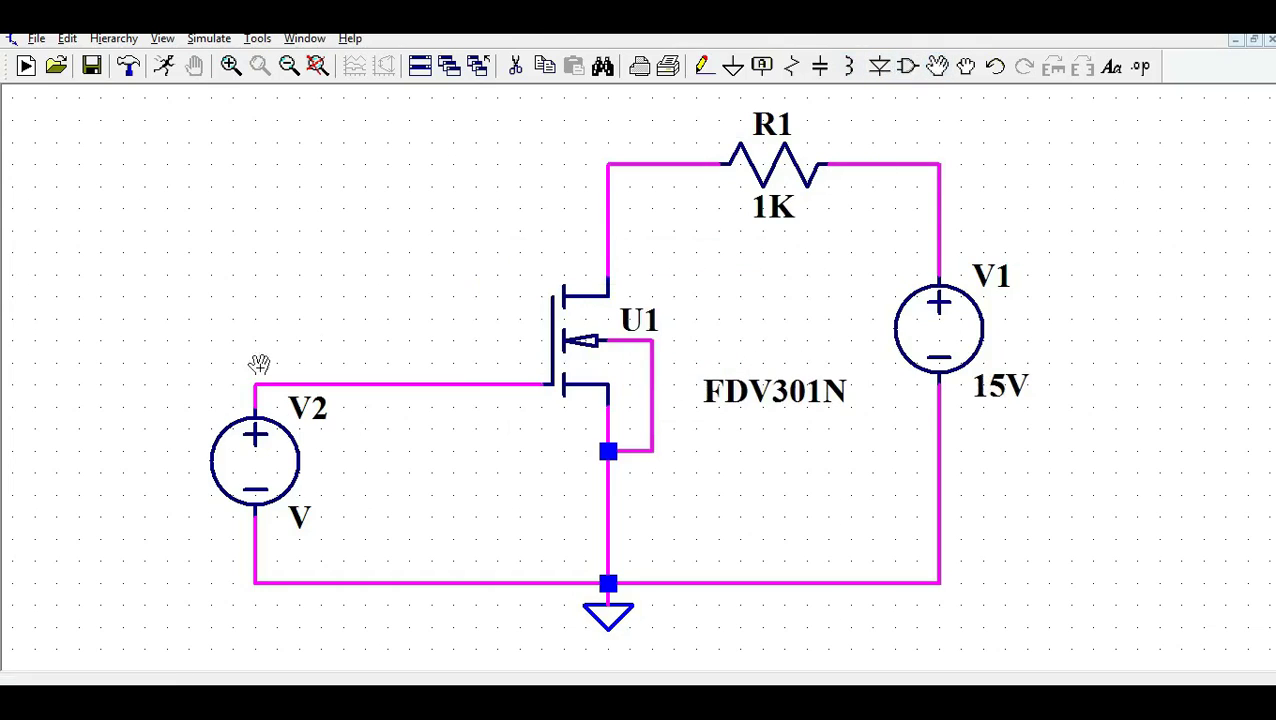
Configure V2 as a PULSE source with Von 5, Ton 1m and Tperiod 2m.
right_click(248, 470)
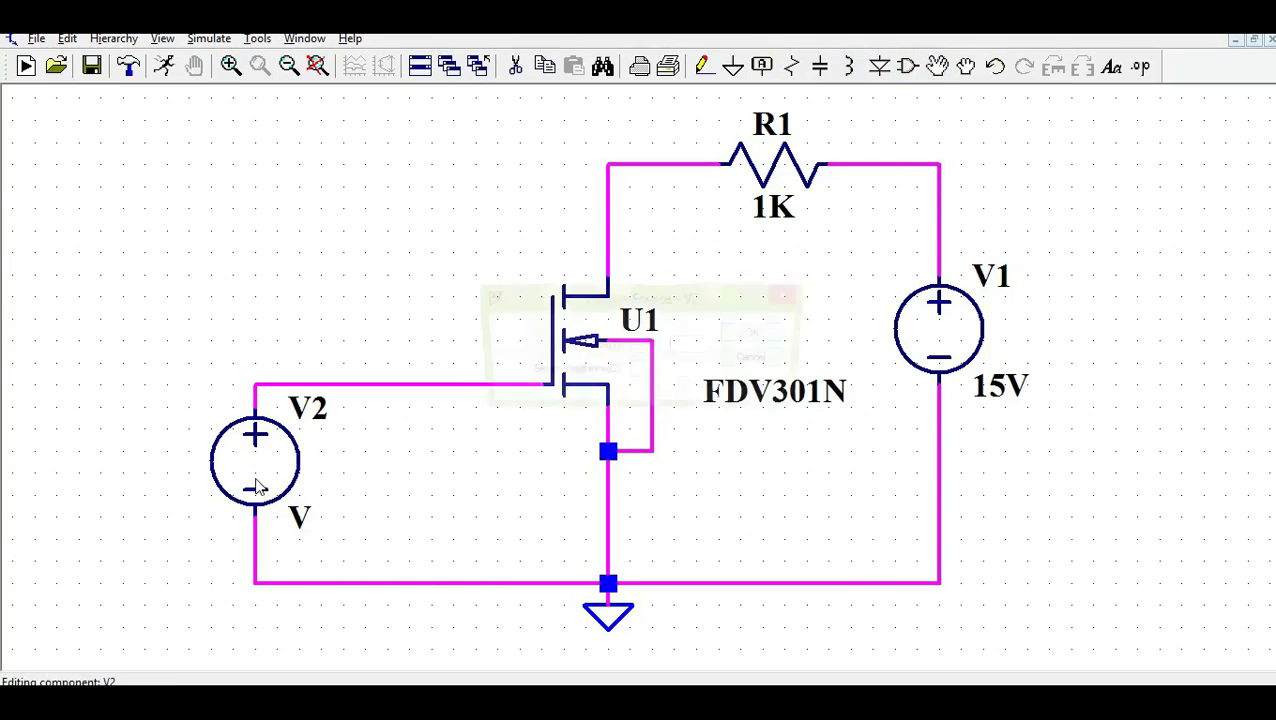
left_click(774, 393)
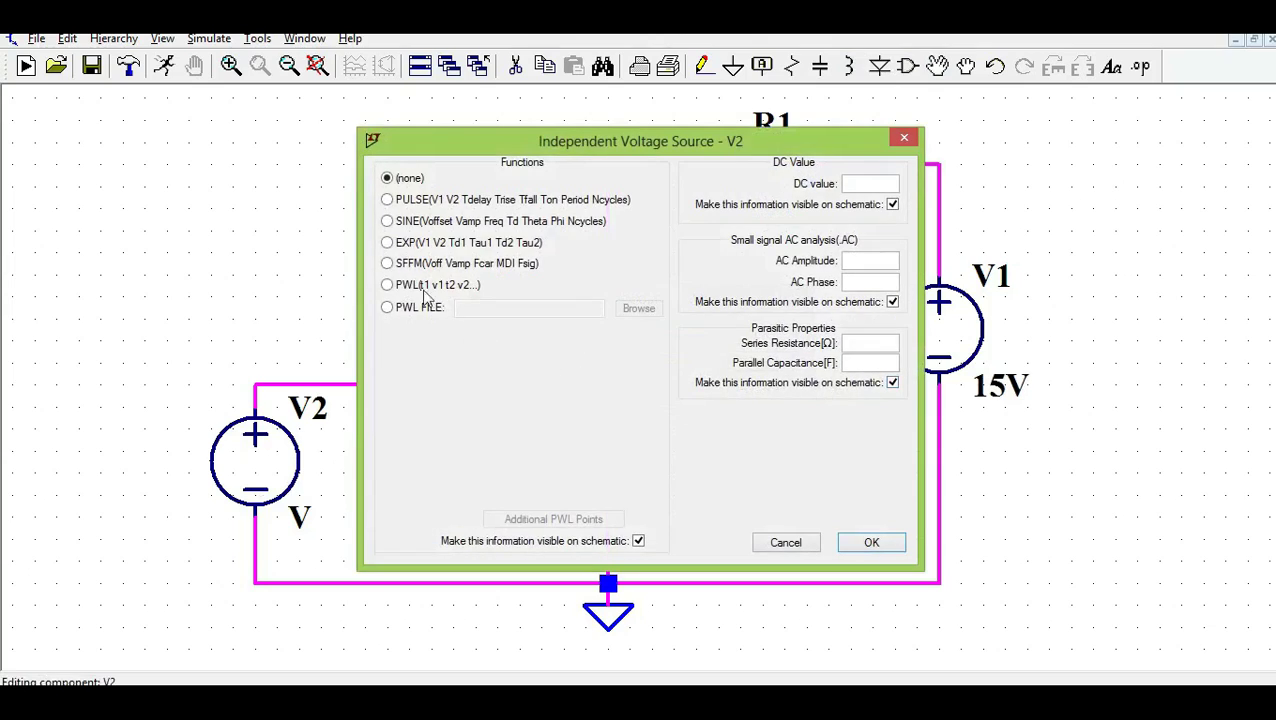
left_click(390, 199)
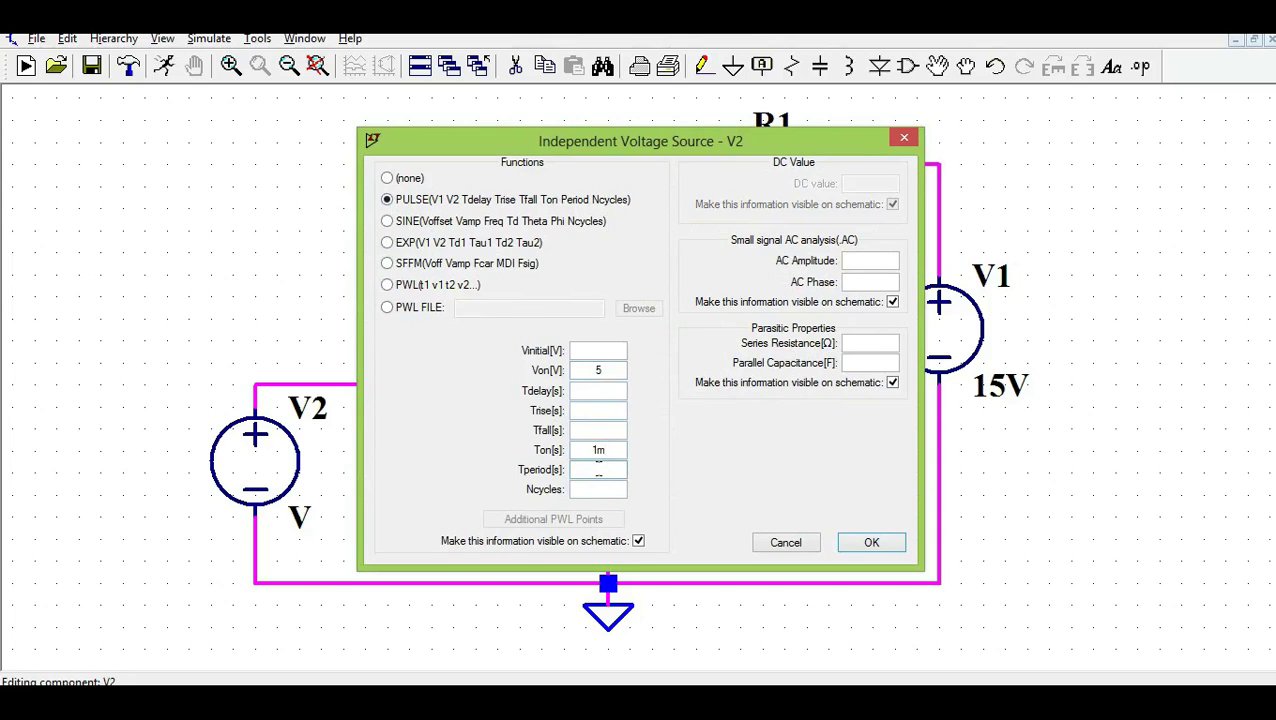
type("2m")
left_click(870, 542)
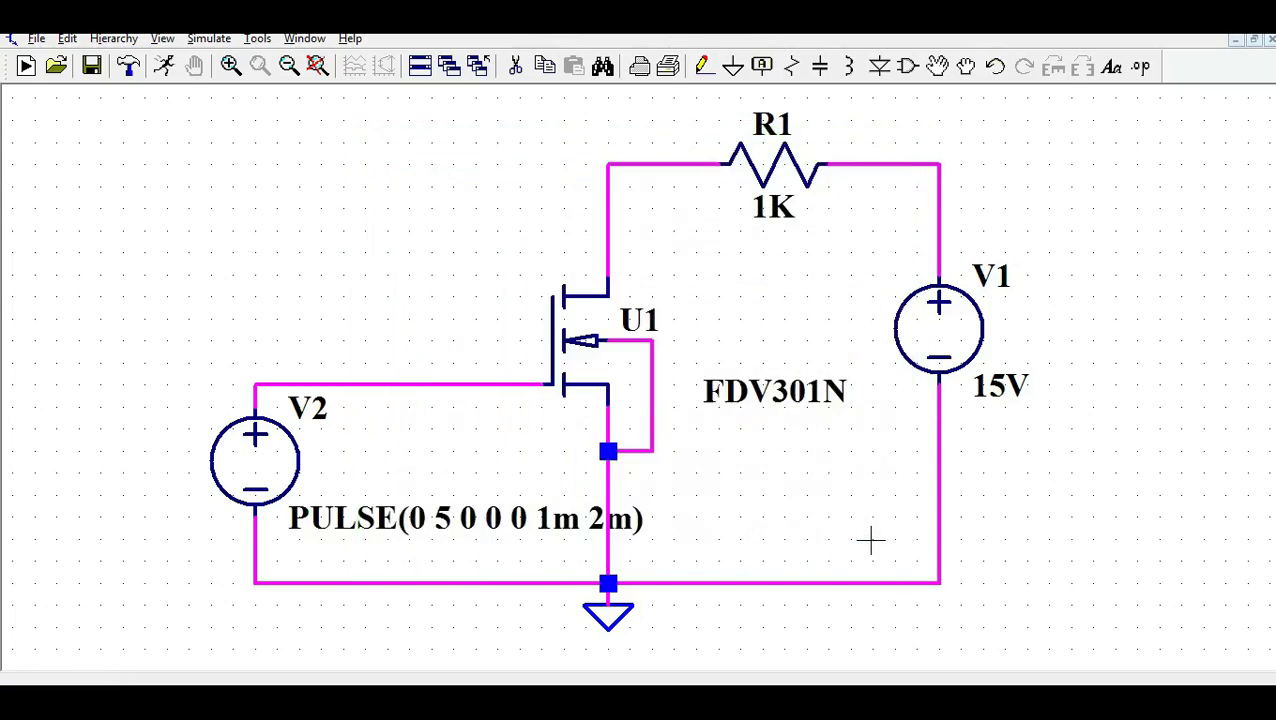
Run a transient simulation with a stop time of 10m.
left_click(166, 68)
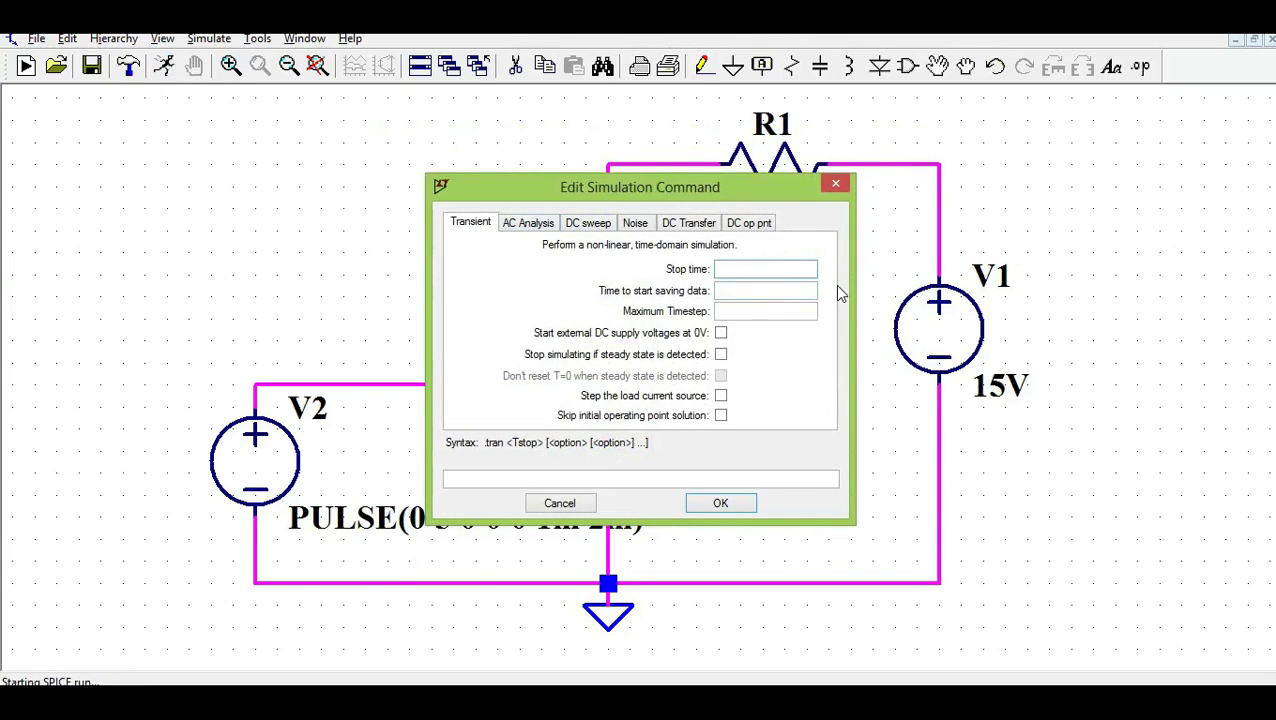
type("10m")
key("Return")
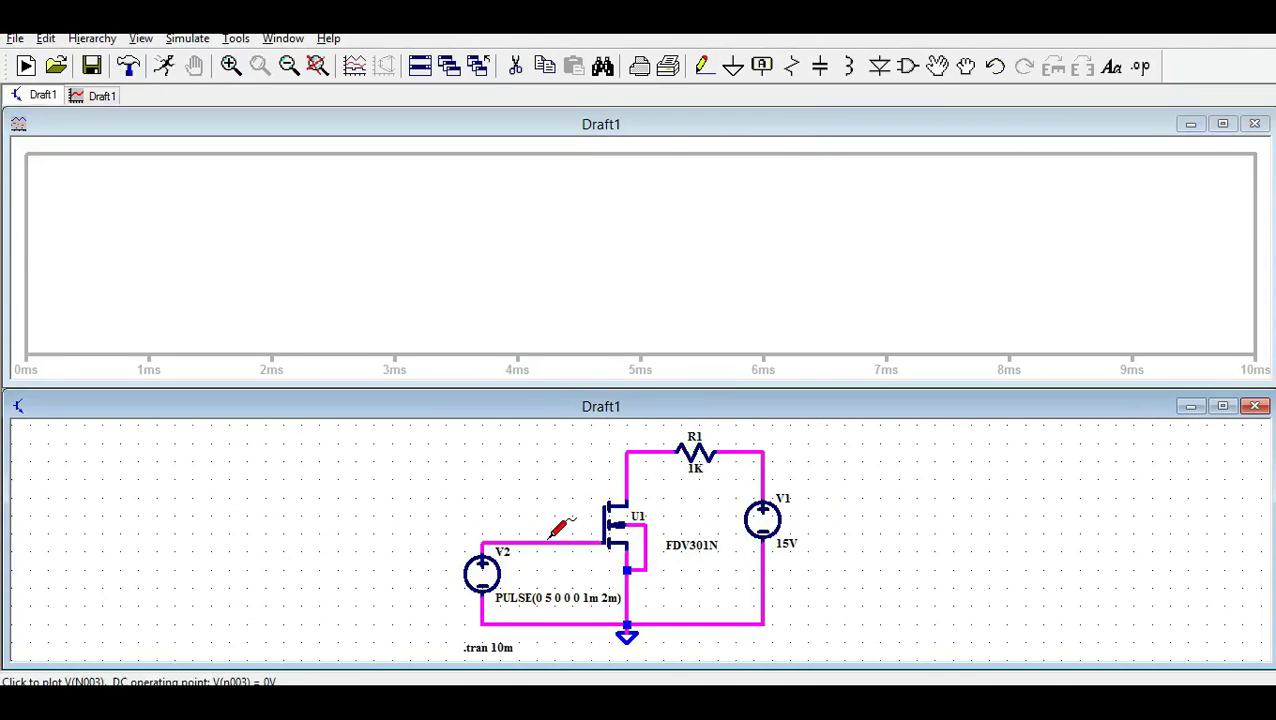
Plot the MOSFET's gate and drain voltages, then maximize the schematic window.
left_click(549, 536)
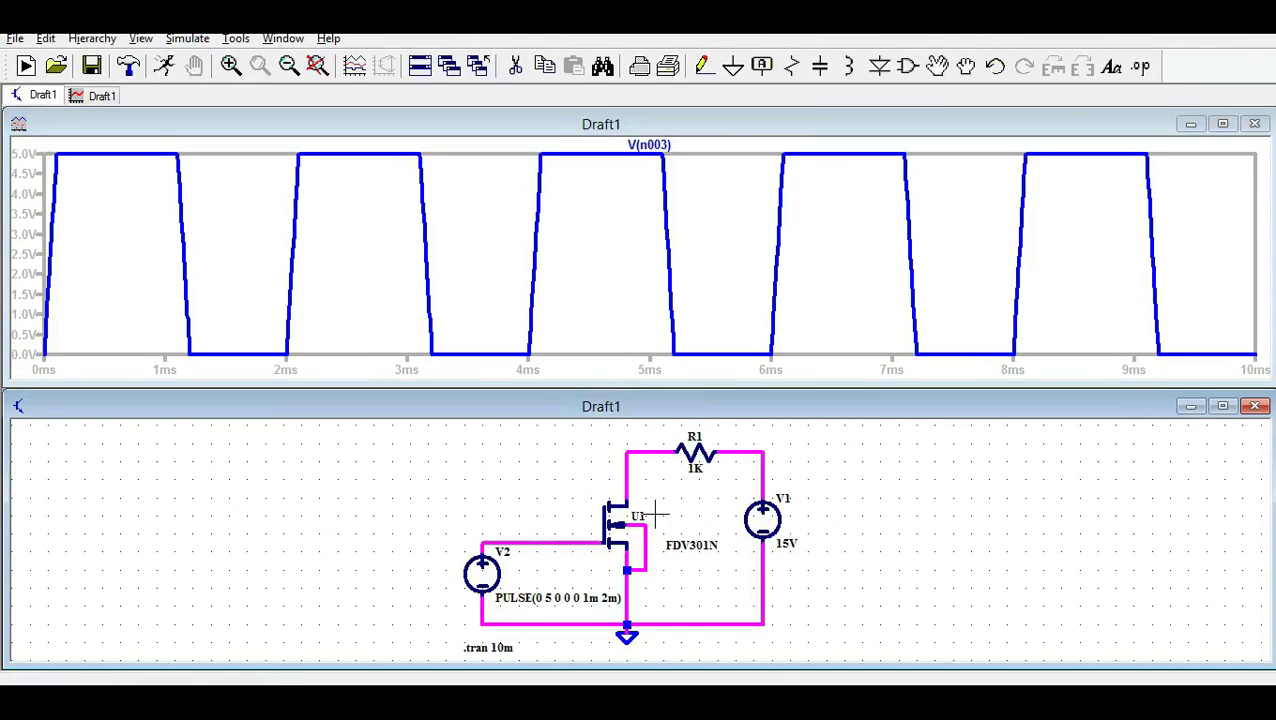
left_click(635, 457)
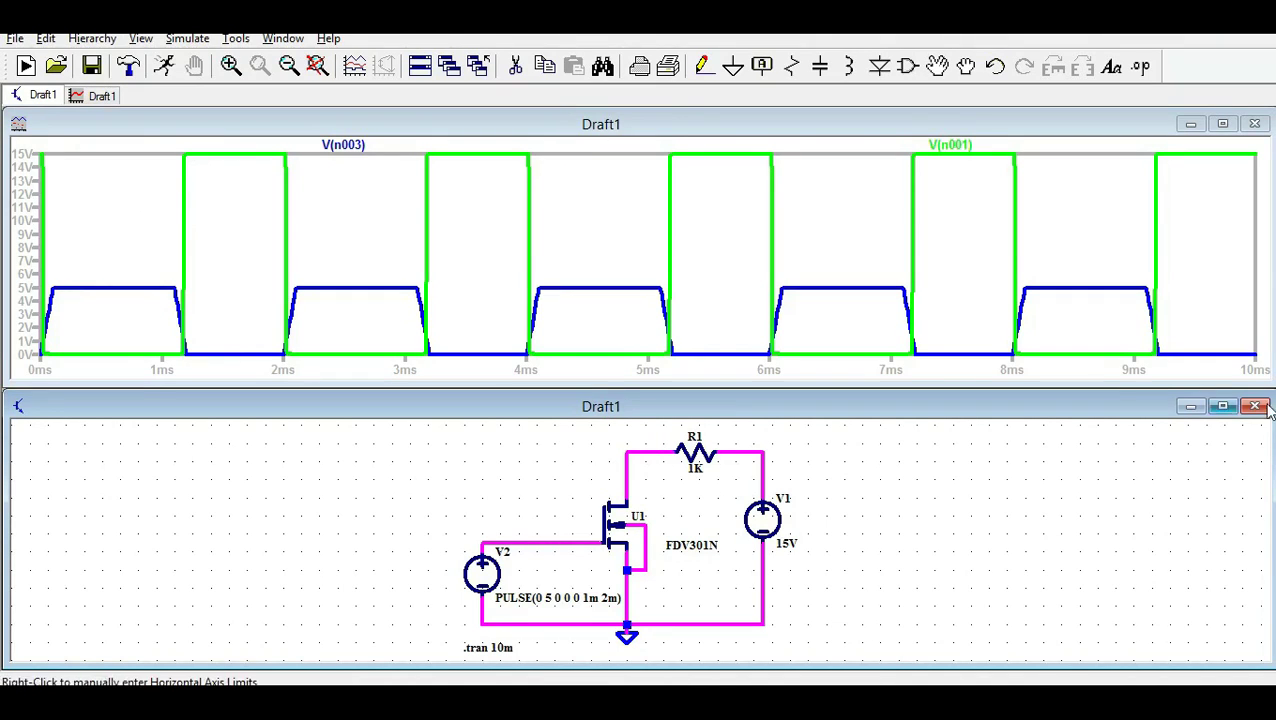
left_click(1222, 406)
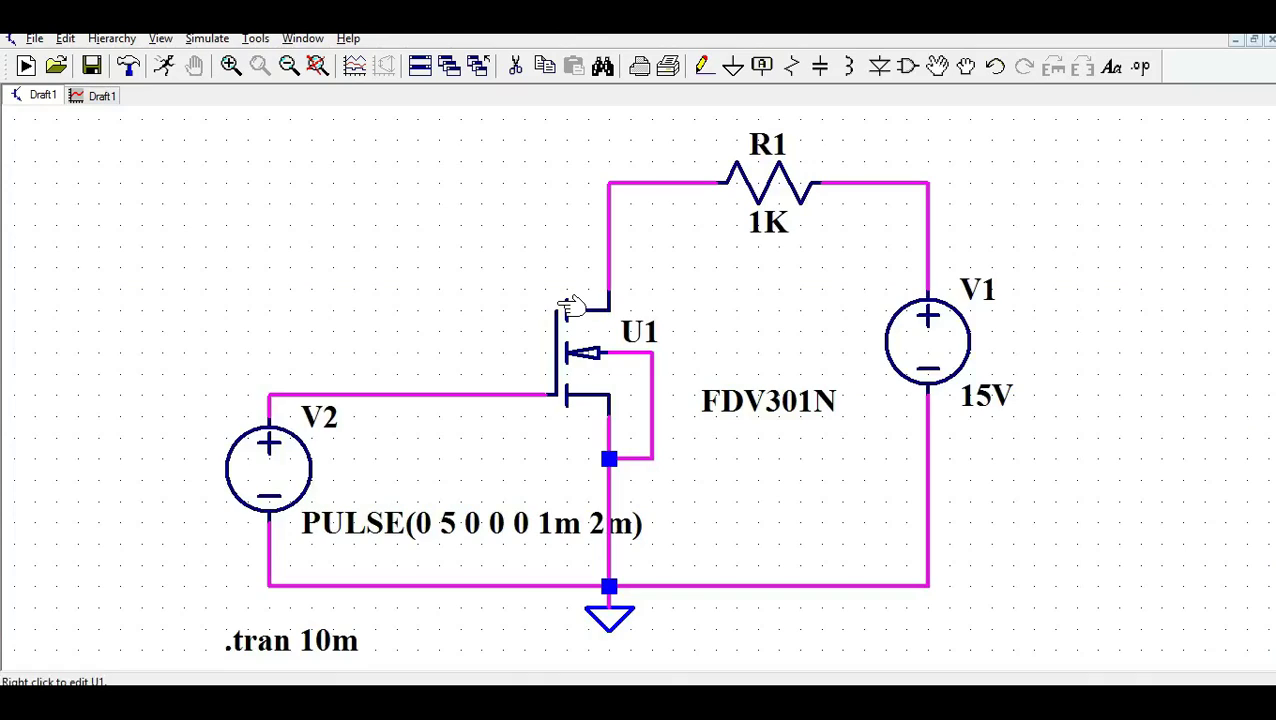